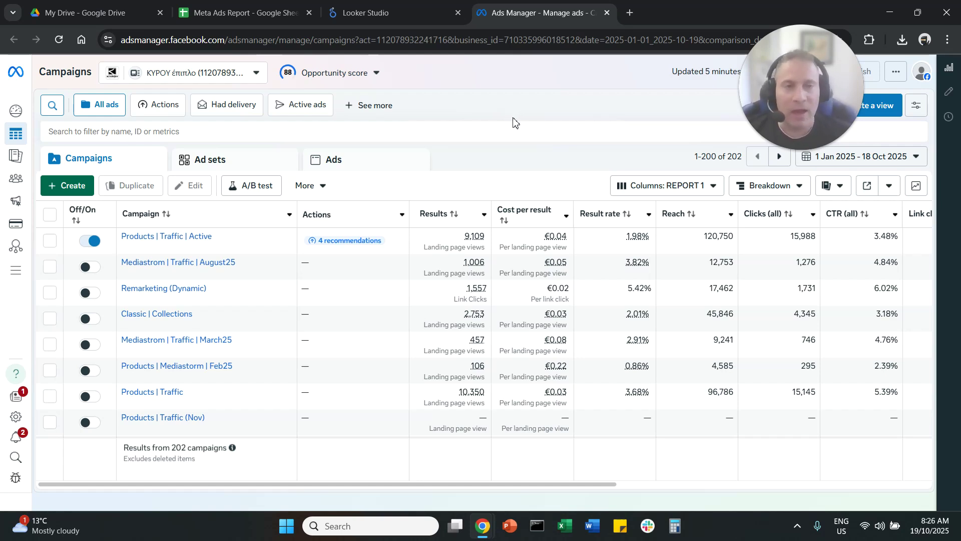
- Break down the campaigns table by month using the time breakdown
click(785, 194)
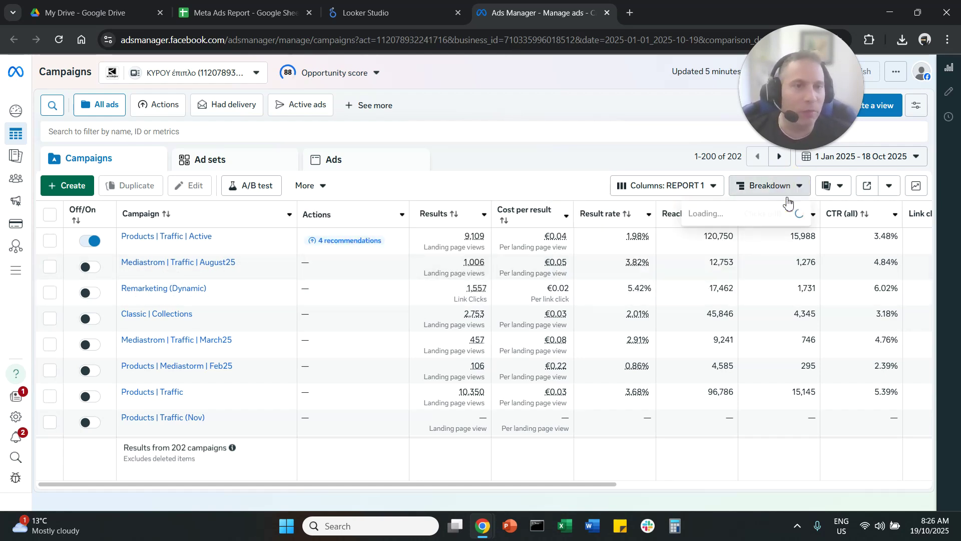
scroll(757, 281, down, 3)
scroll(770, 328, down, 2)
mouse_move(756, 297)
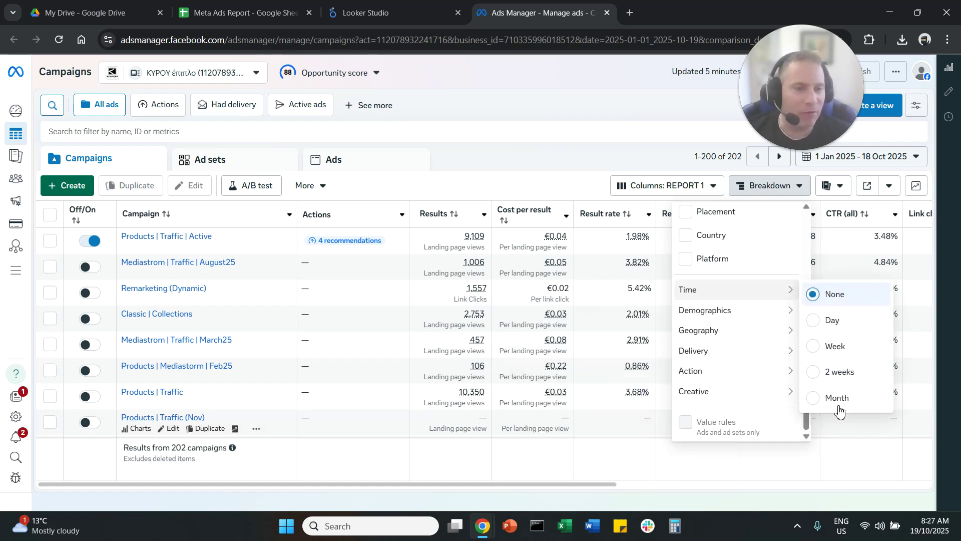
click(840, 399)
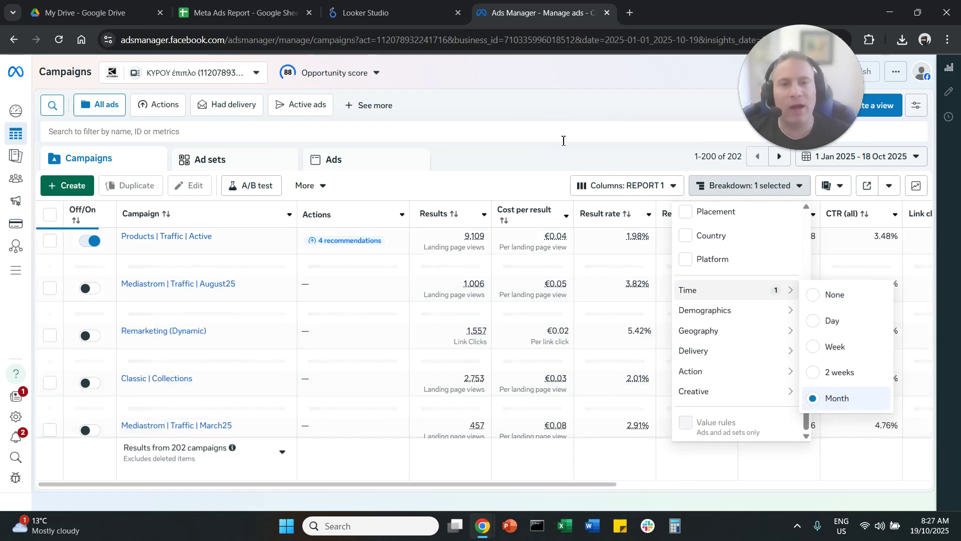
click(570, 108)
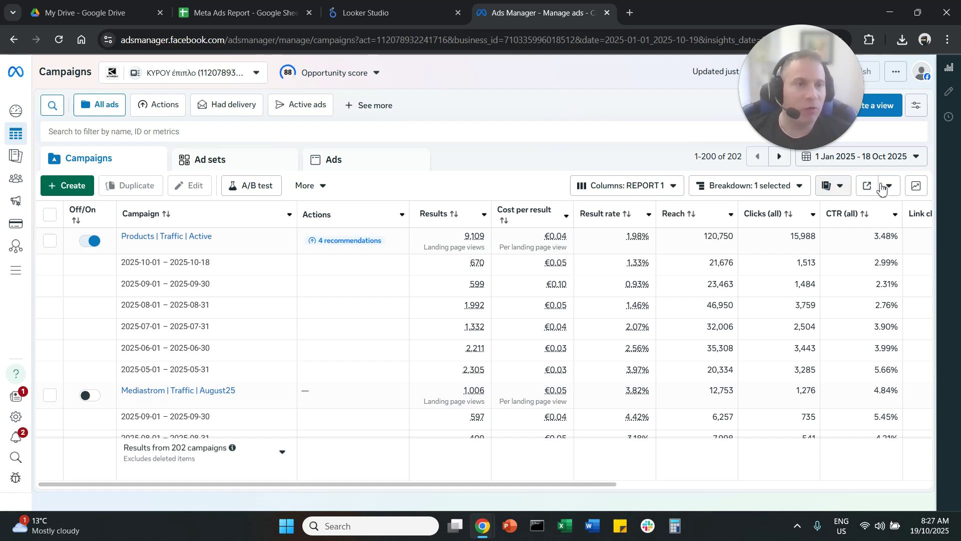
- Export the campaigns table as a .csv file and open the downloaded file in Excel
click(890, 197)
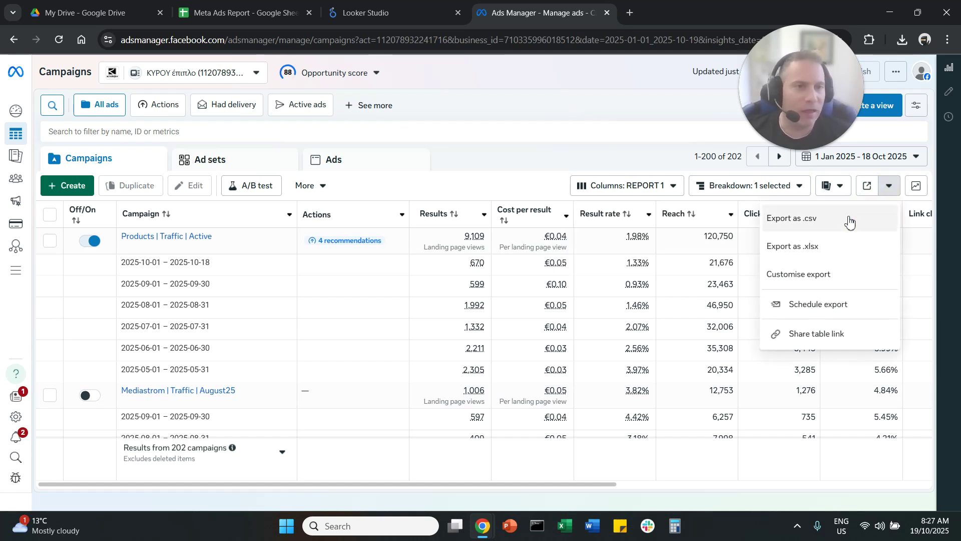
click(830, 228)
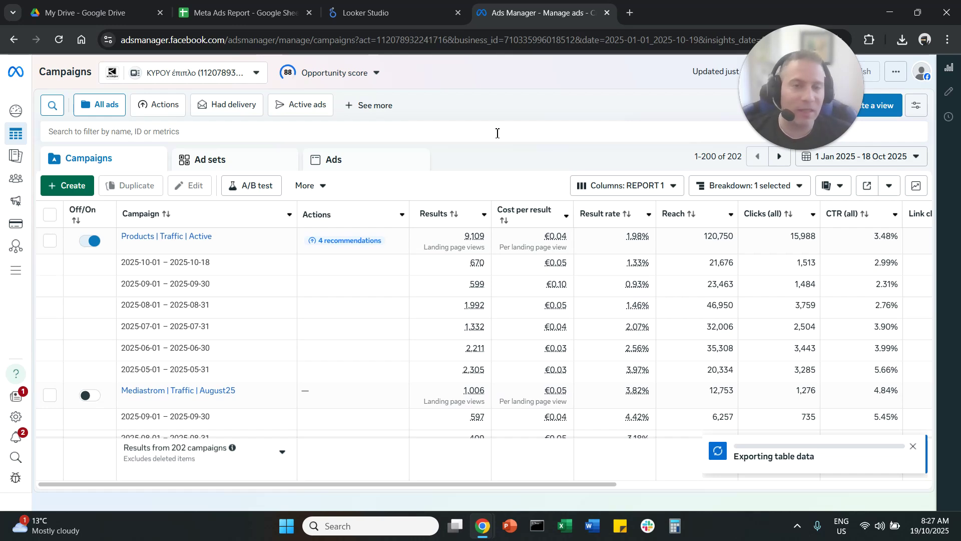
click(250, 11)
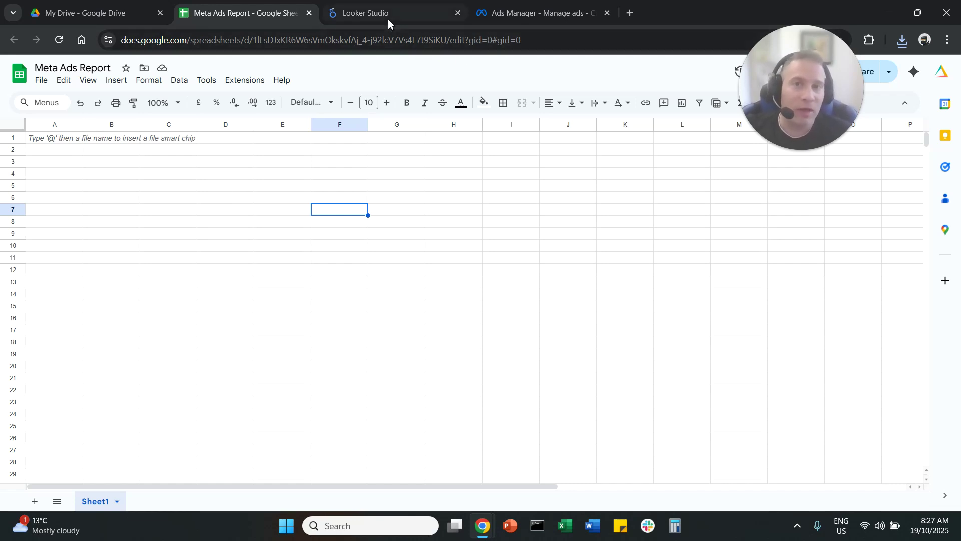
click(904, 41)
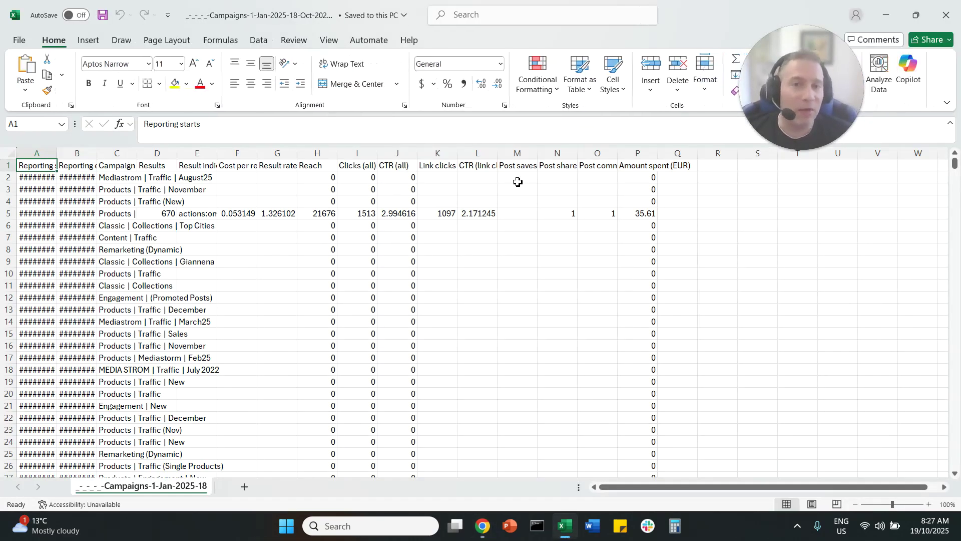
- Widen the data columns of the exported file and look through its headers and campaign rows
mouse_move(46, 153)
mouse_down()
mouse_move(691, 134)
mouse_move(648, 154)
mouse_move(690, 153)
mouse_up()
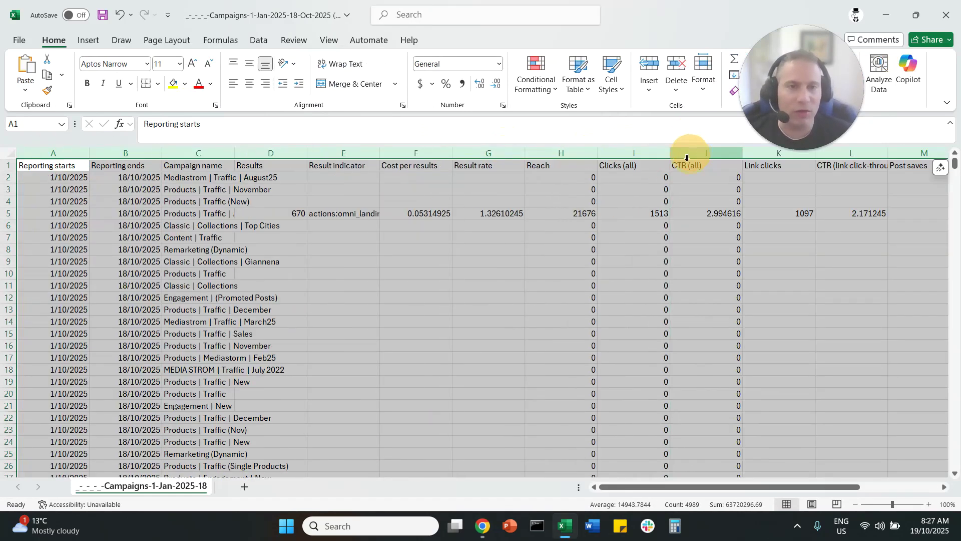
drag(54, 165, 231, 164)
scroll(251, 285, down, 12)
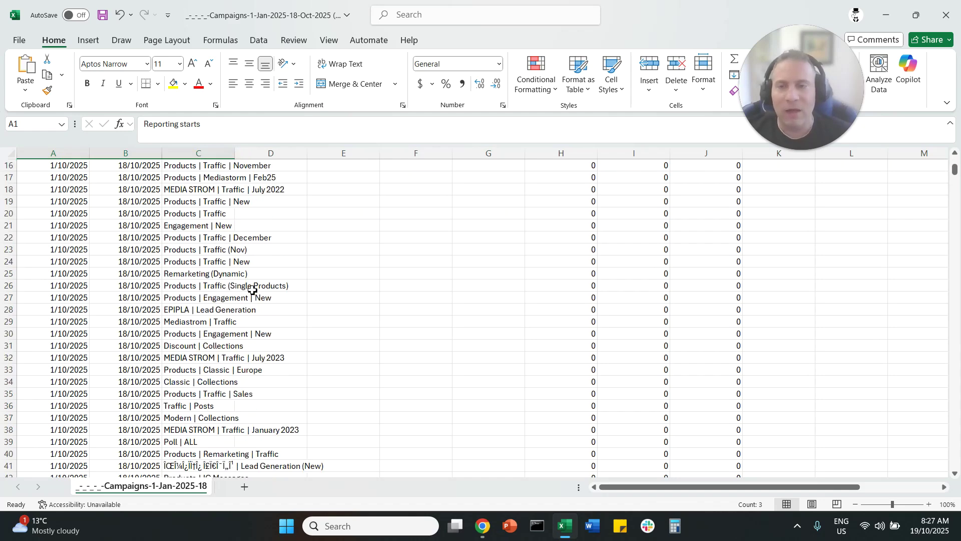
scroll(253, 281, down, 6)
drag(216, 297, 214, 347)
scroll(332, 229, up, 18)
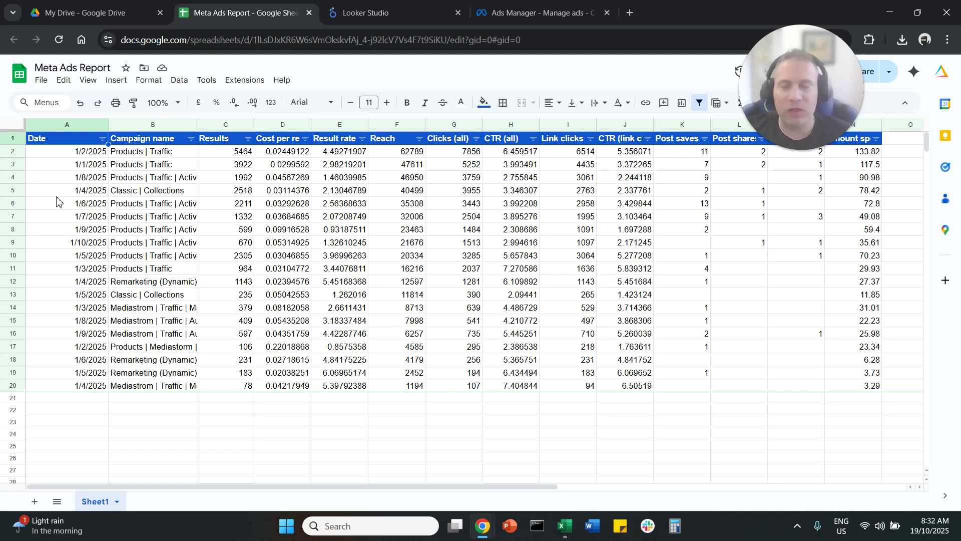
click(295, 144)
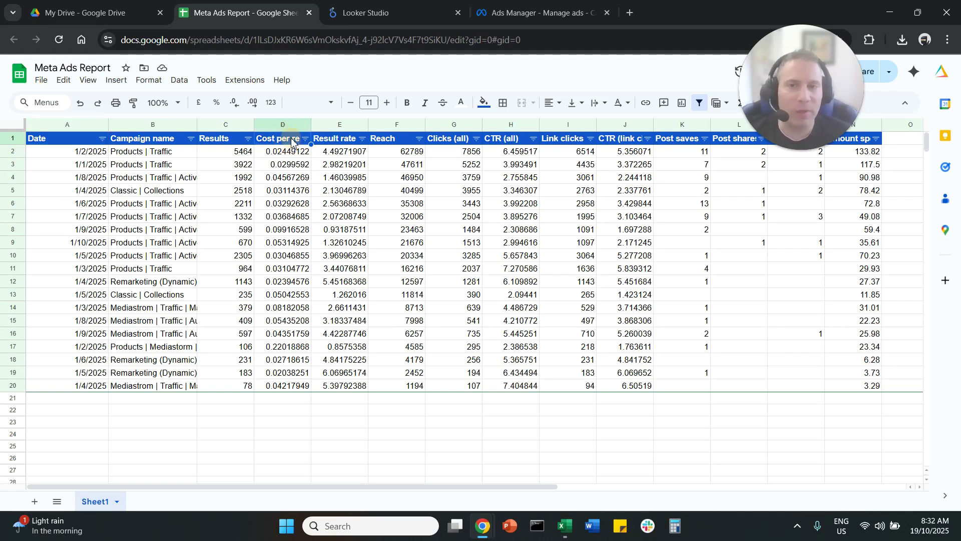
click(510, 143)
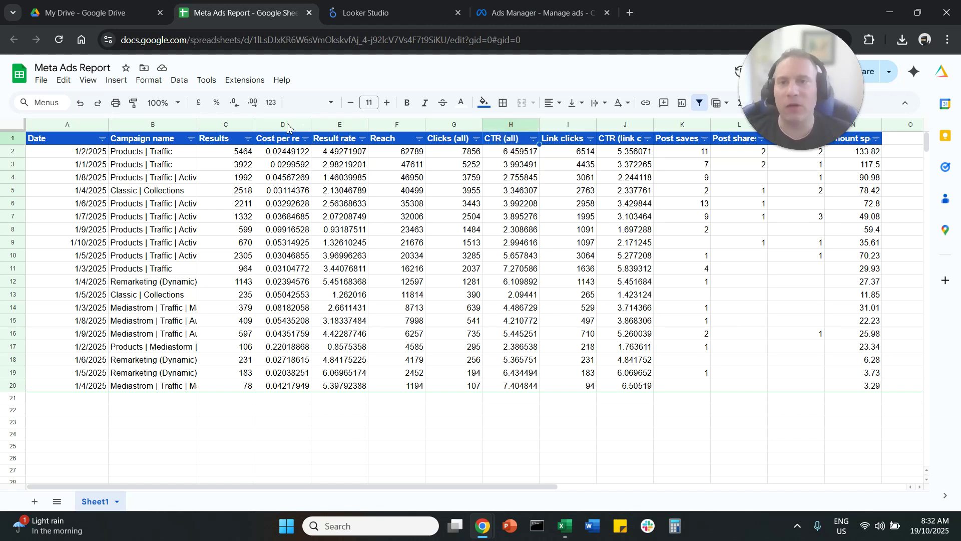
drag(288, 125, 336, 124)
right_click(337, 124)
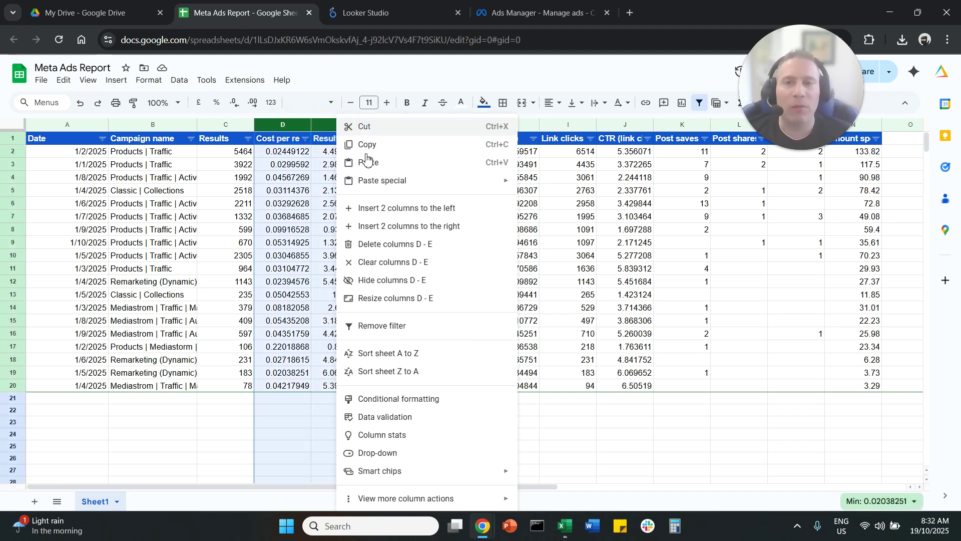
click(315, 221)
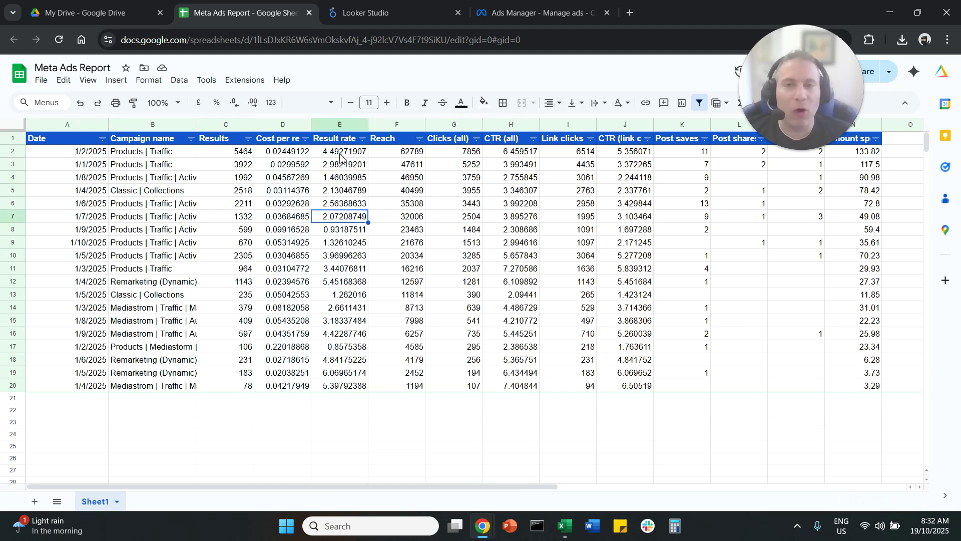
click(331, 153)
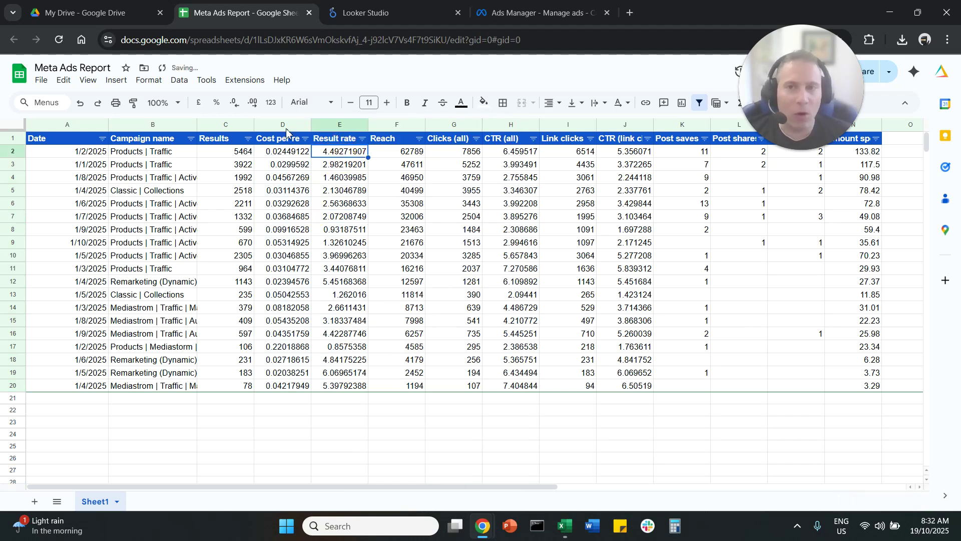
- Delete the Cost per results and Result rate columns from the Meta Ads Report sheet
drag(287, 125, 338, 125)
right_click(342, 124)
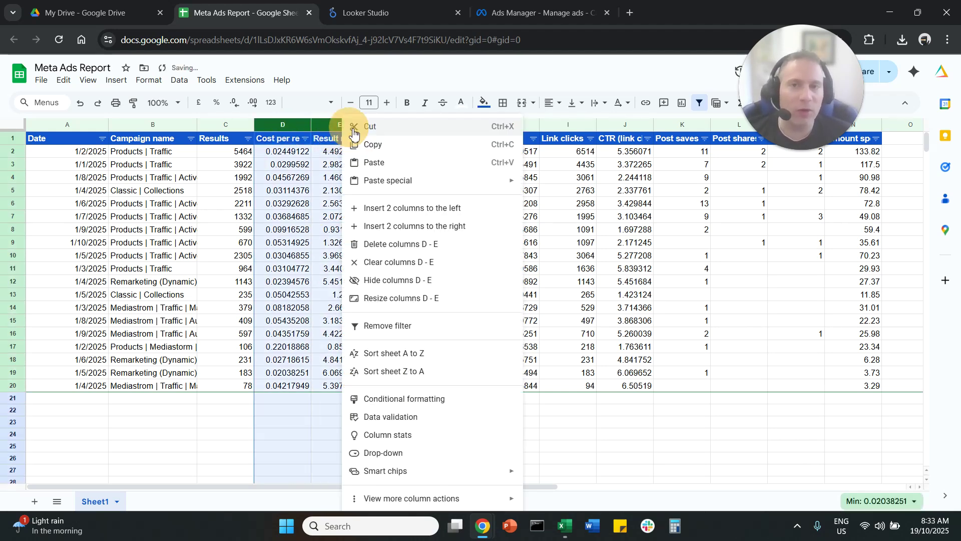
click(405, 245)
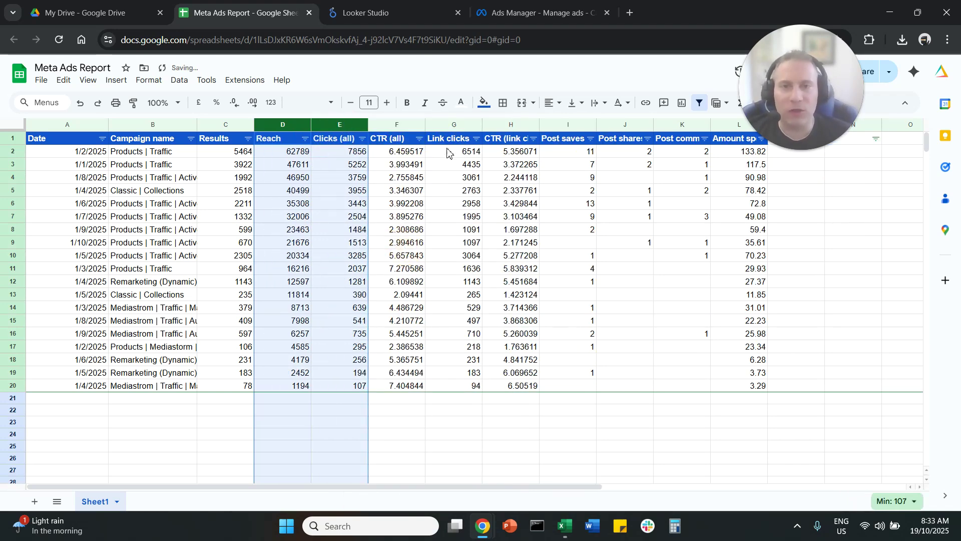
- Delete the link-click CTR column and the CTR (all) column from the sheet
click(522, 123)
right_click(521, 122)
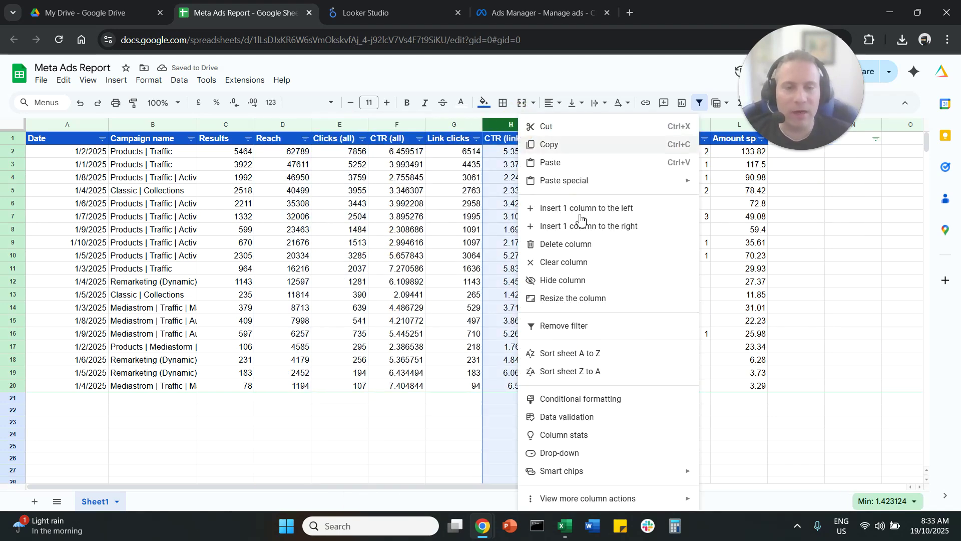
click(580, 245)
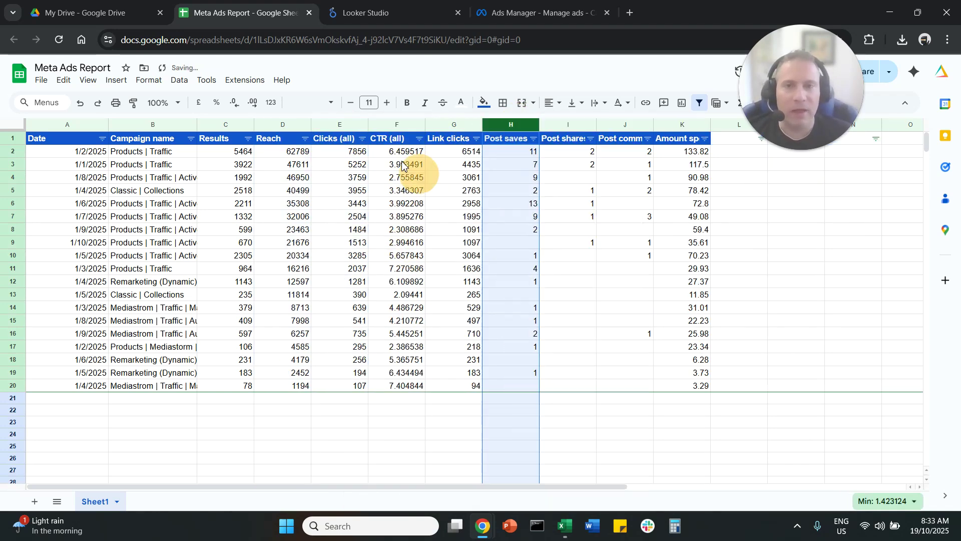
click(394, 123)
right_click(394, 123)
click(456, 246)
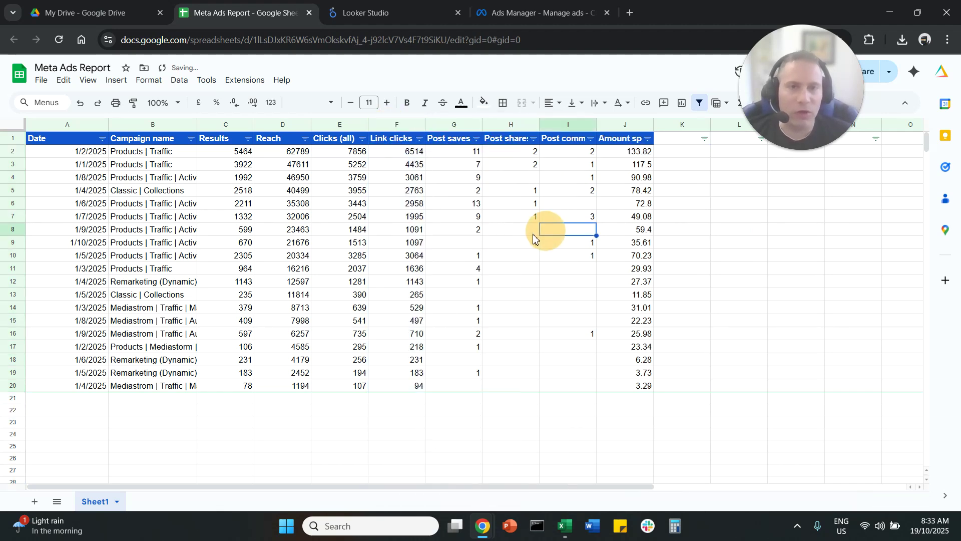
- Review the remaining metric headers, the monthly dates and the campaign names in the cleaned sheet
click(278, 139)
click(341, 139)
click(401, 139)
click(436, 141)
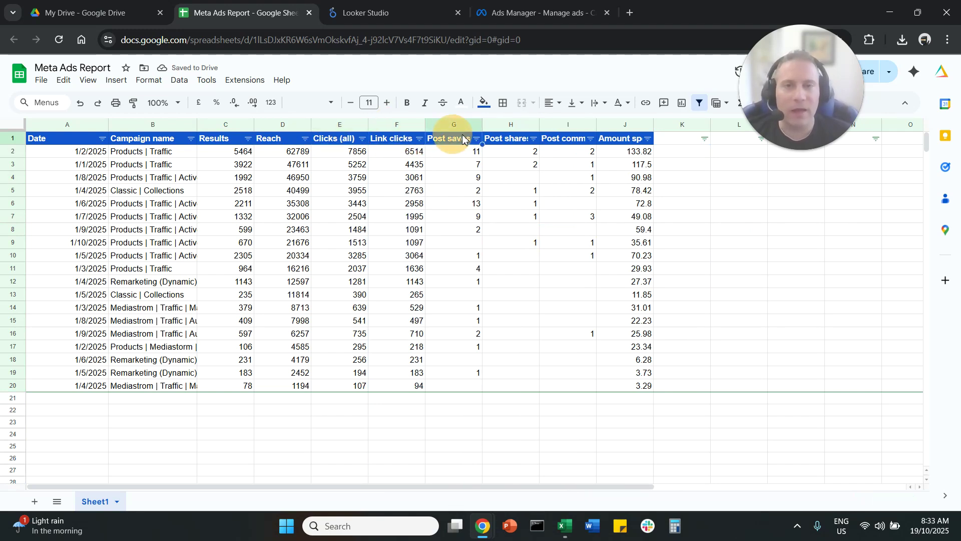
click(617, 141)
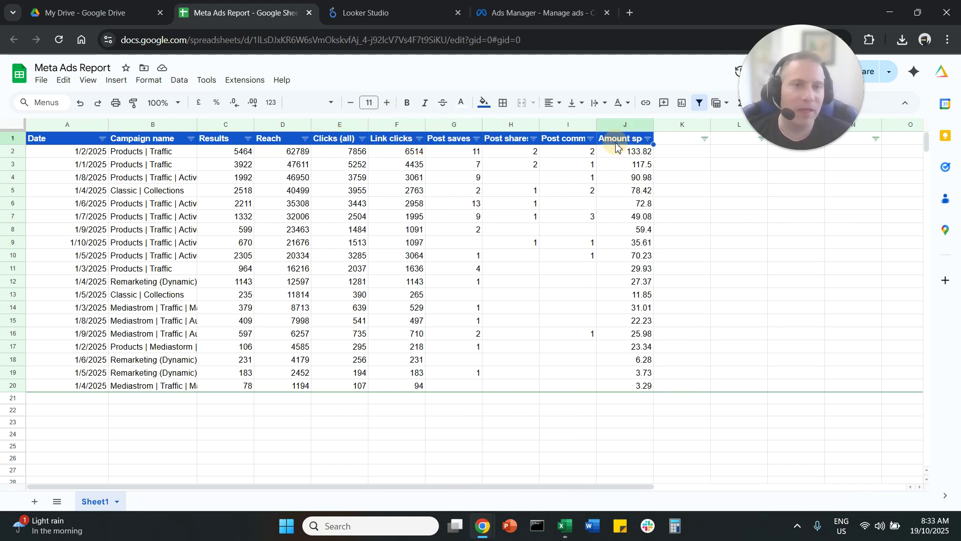
click(90, 165)
drag(90, 165, 86, 290)
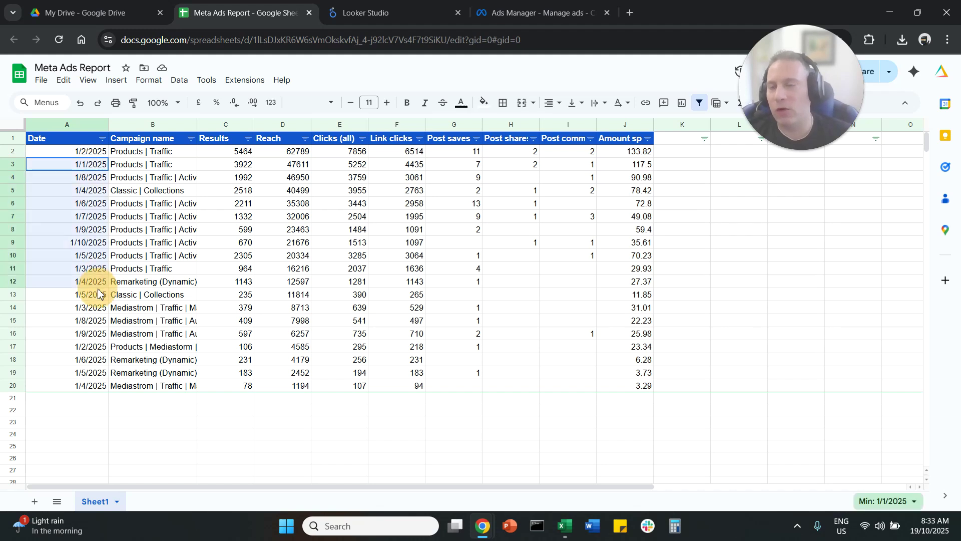
drag(151, 177, 185, 331)
click(222, 242)
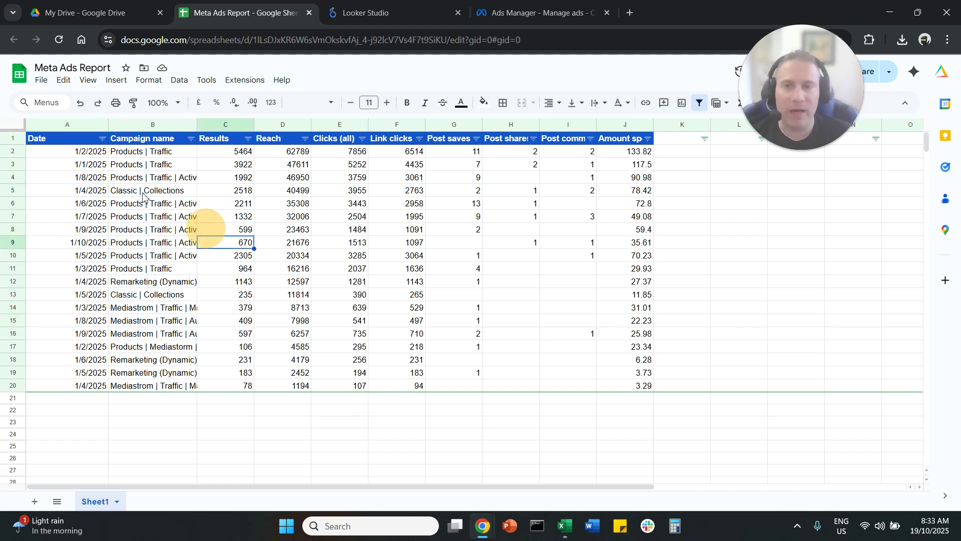
click(75, 141)
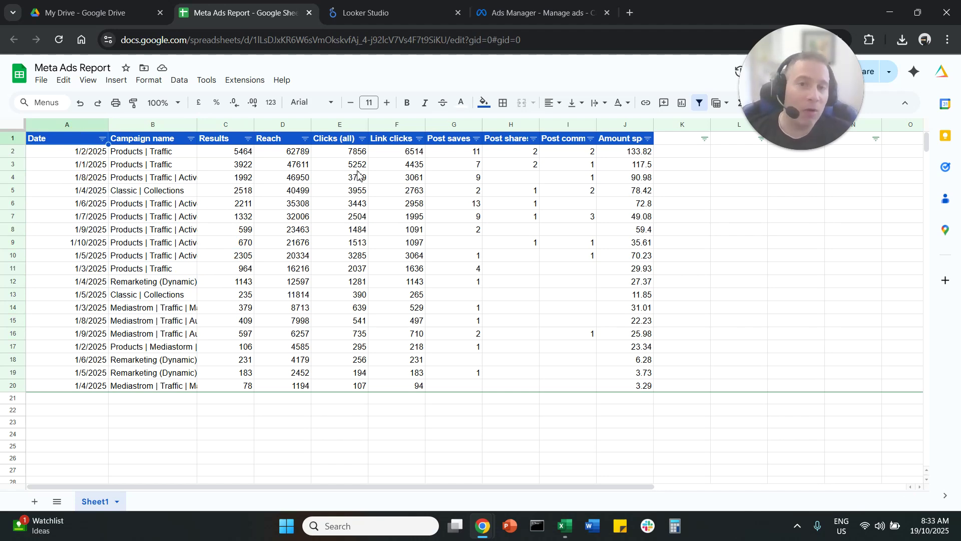
- Switch to Looker Studio and create a new report
click(376, 11)
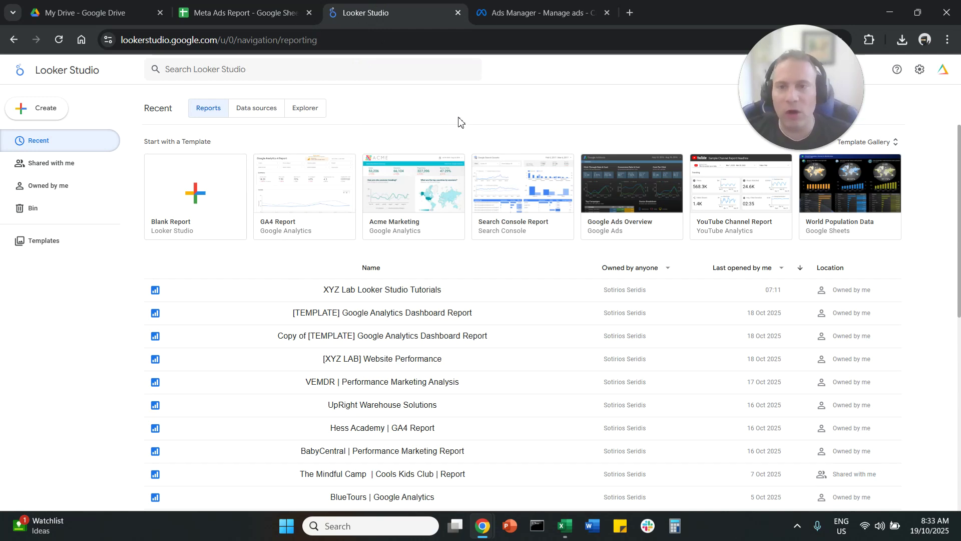
click(45, 111)
click(50, 139)
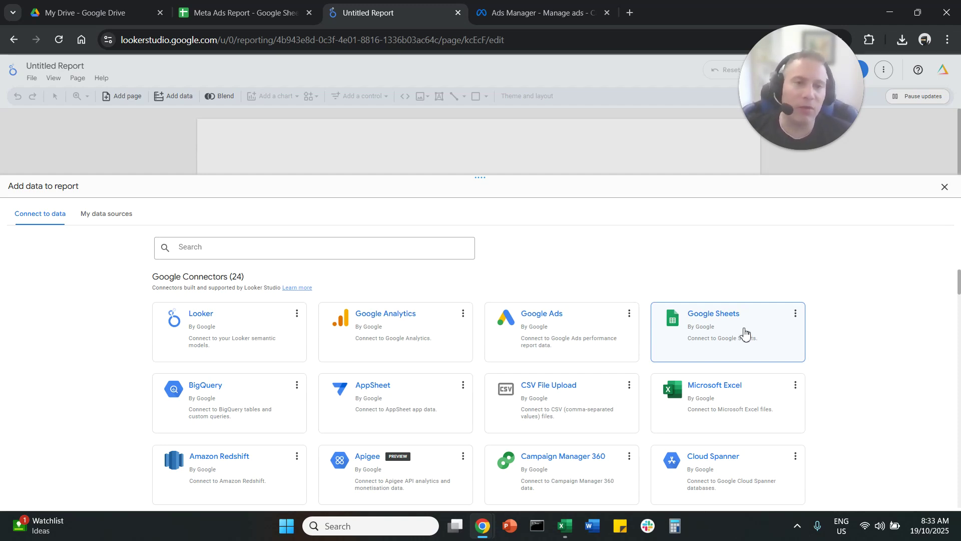
- Add Sheet1 of the Meta Ads Report spreadsheet to the report through the Google Sheets connector
click(744, 333)
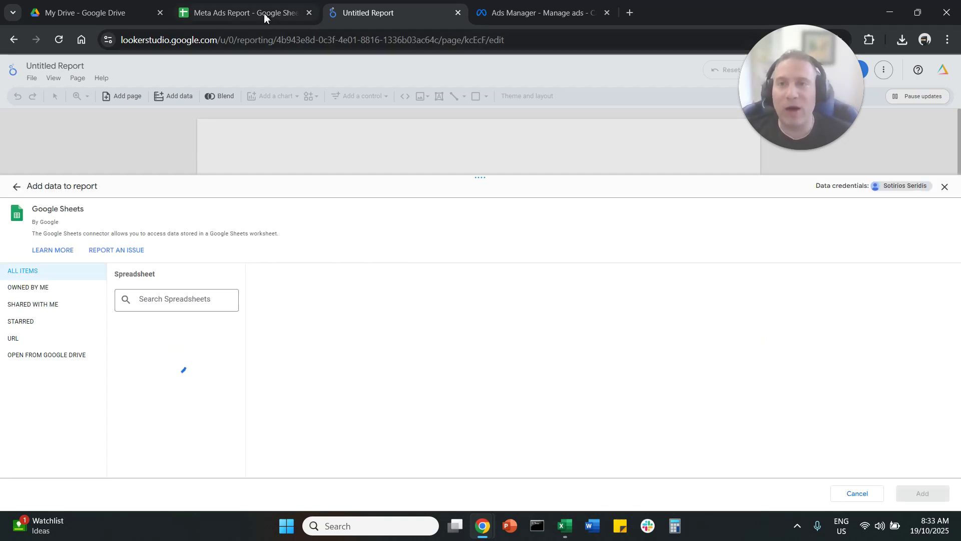
mouse_move(263, 13)
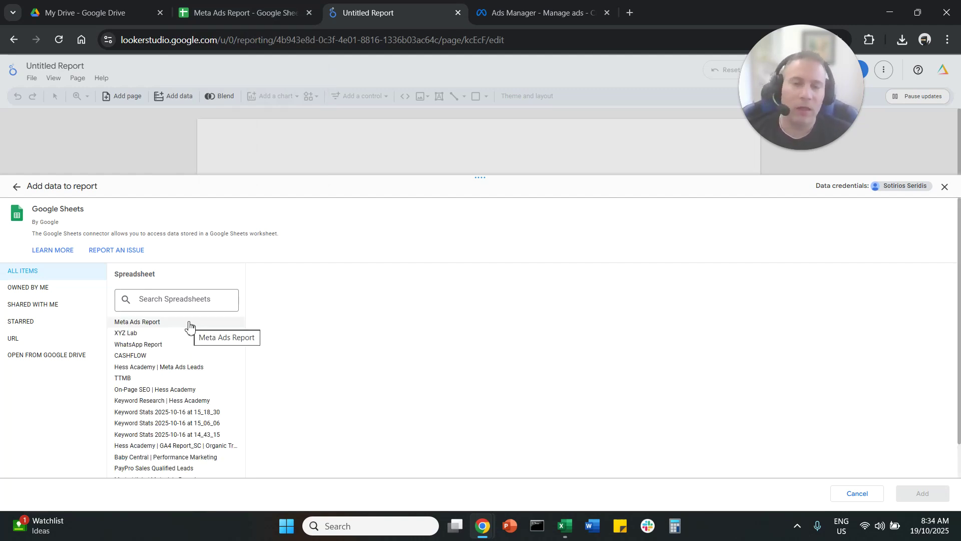
click(189, 325)
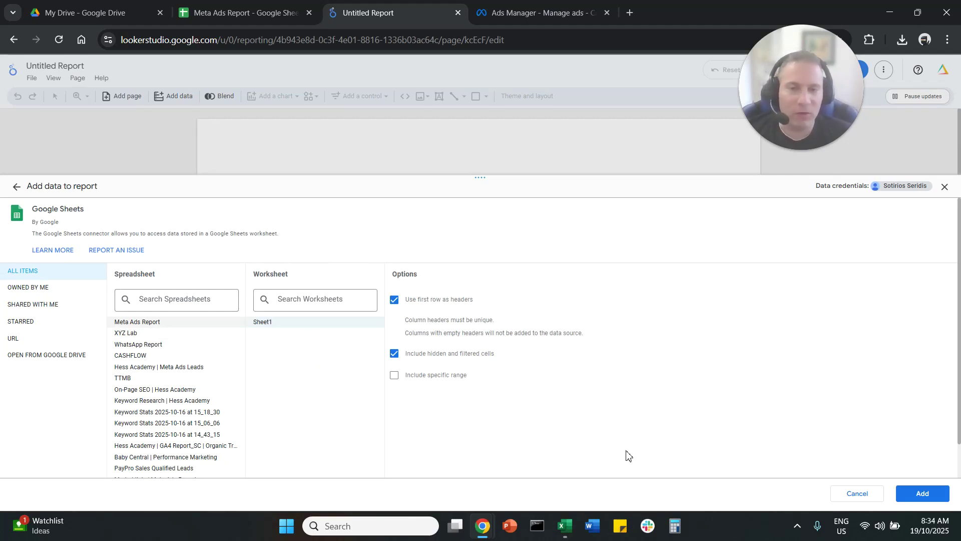
click(922, 494)
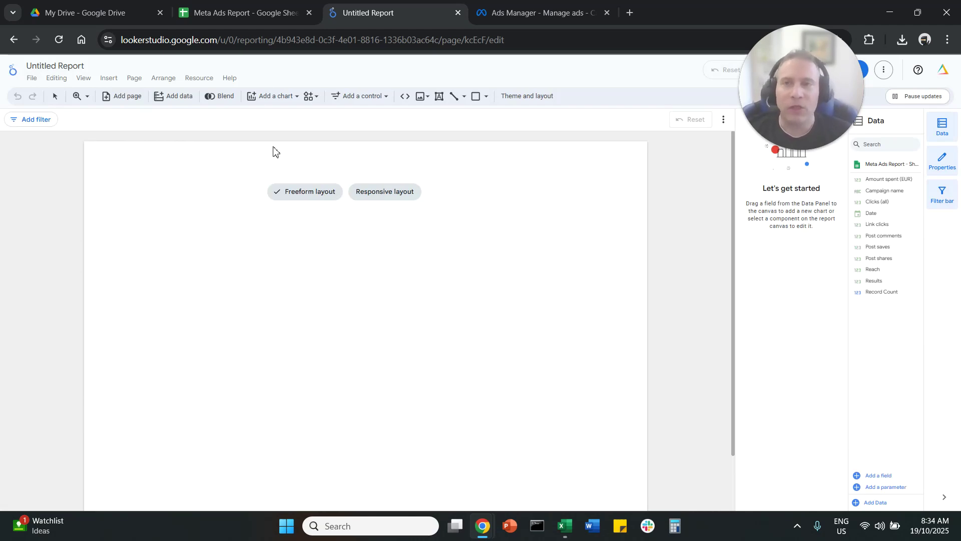
- Insert a scorecard near the upper-left corner of the blank report page
click(267, 16)
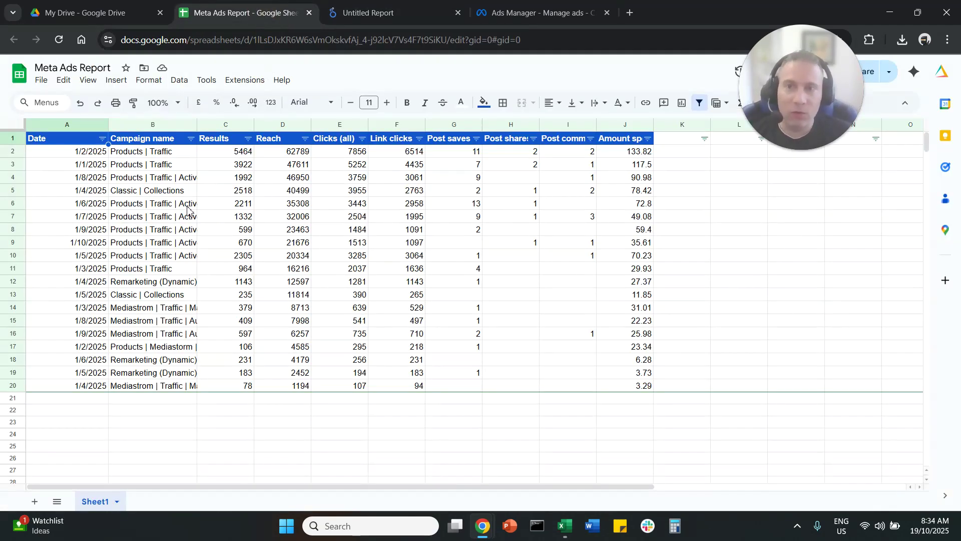
click(391, 12)
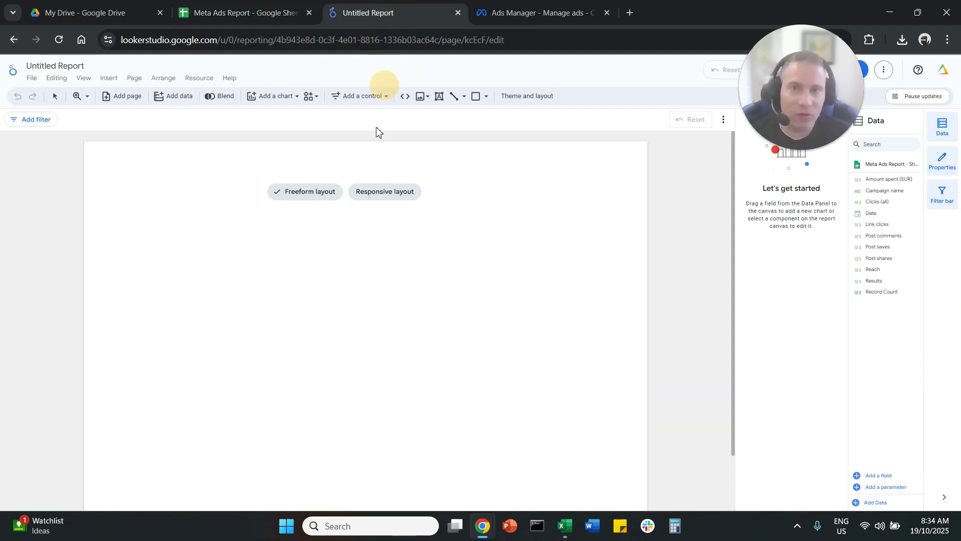
click(109, 78)
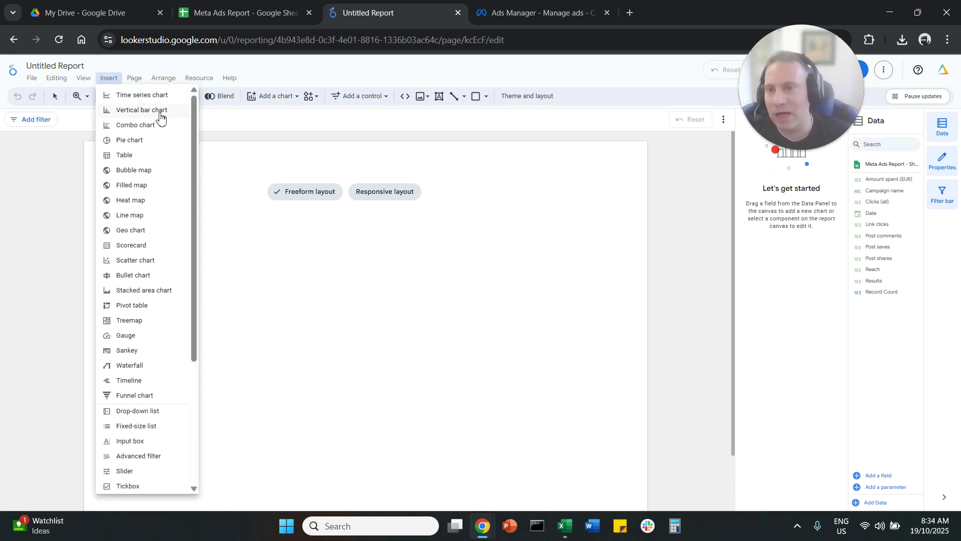
click(153, 245)
click(122, 207)
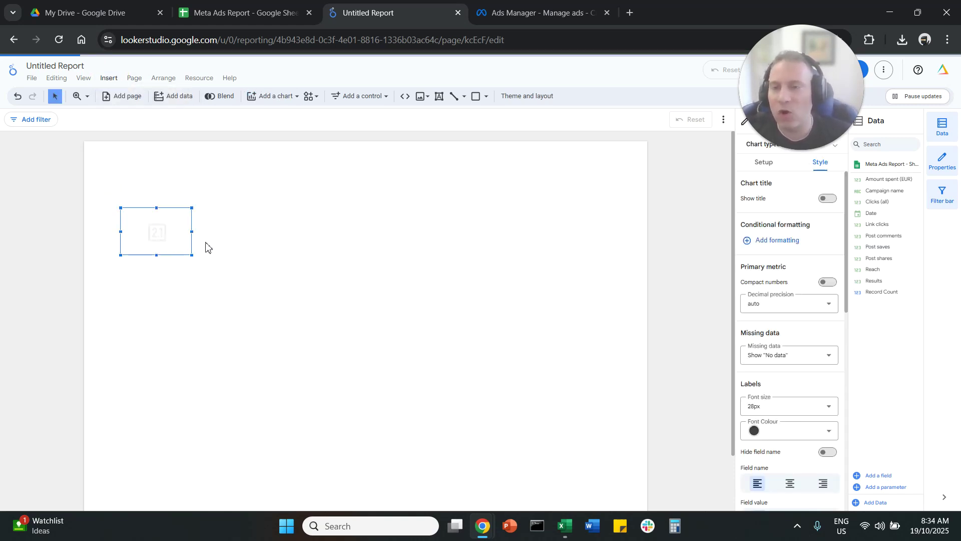
drag(163, 233, 180, 218)
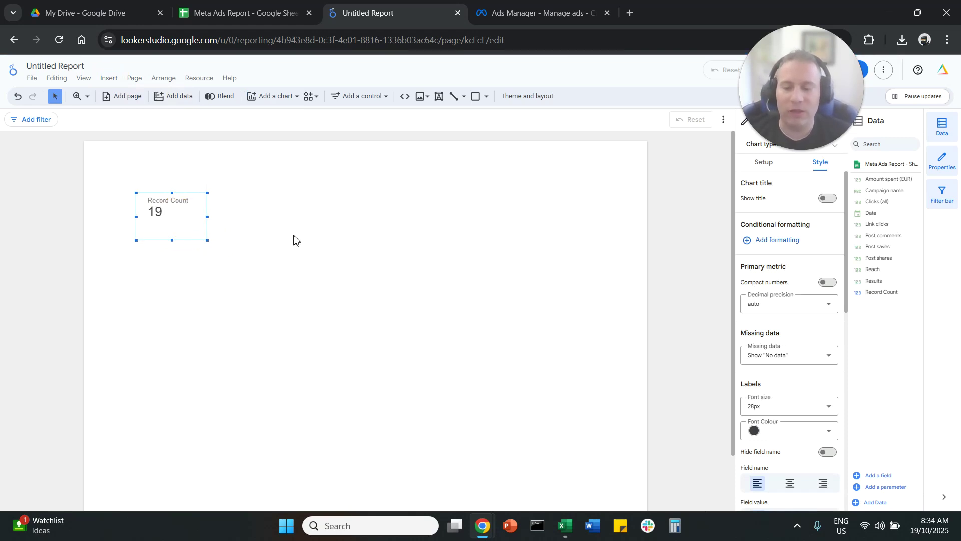
- Place a copy of the Record Count scorecard directly beside the original
scroll(294, 241, down, 1)
scroll(266, 199, up, 1)
drag(185, 216, 256, 210)
click(342, 202)
- Copy the pair of scorecards twice to extend the row to six scorecards
drag(389, 214, 120, 223)
key(ctrl+c)
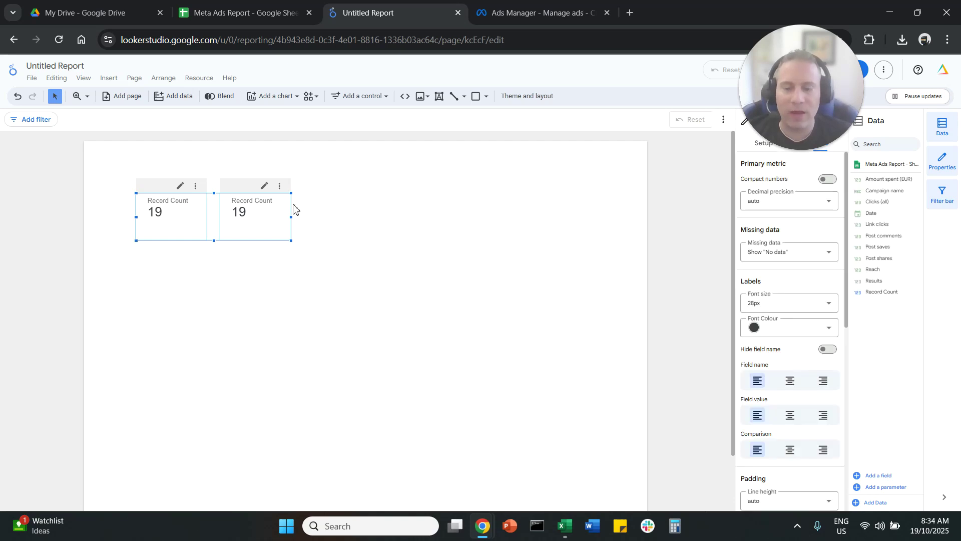
key(ctrl+v)
drag(291, 160, 427, 150)
click(392, 206)
drag(486, 209, 365, 230)
key(ctrl+c)
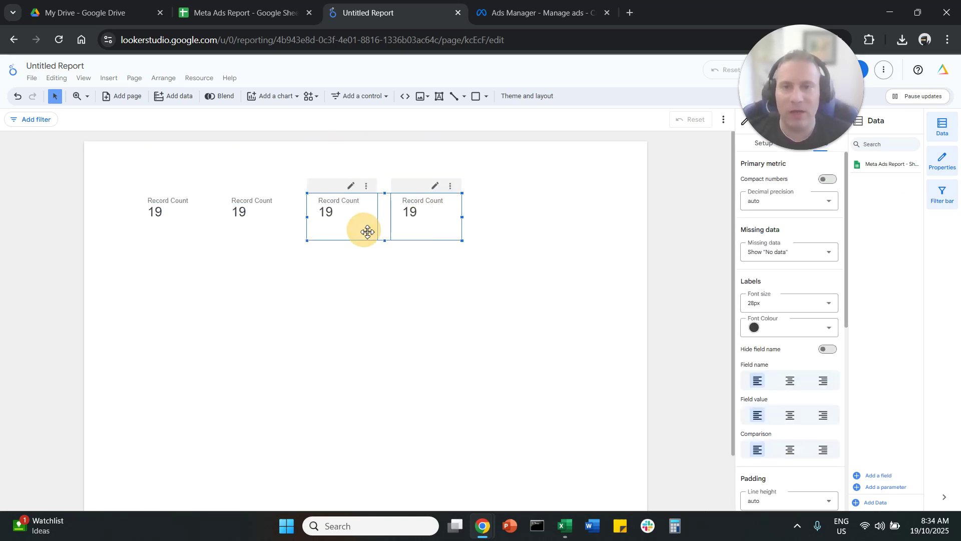
key(ctrl+v)
drag(430, 220, 587, 205)
- Move the whole row of six scorecards so it sits centred across the page
drag(607, 275, 128, 220)
drag(339, 213, 326, 231)
click(194, 240)
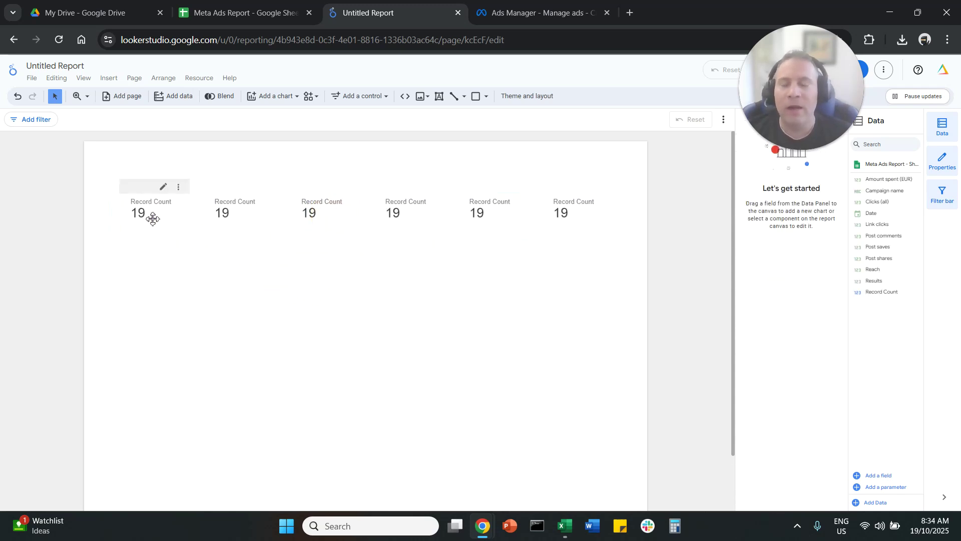
- Set the first scorecard's metric to Reach
click(148, 220)
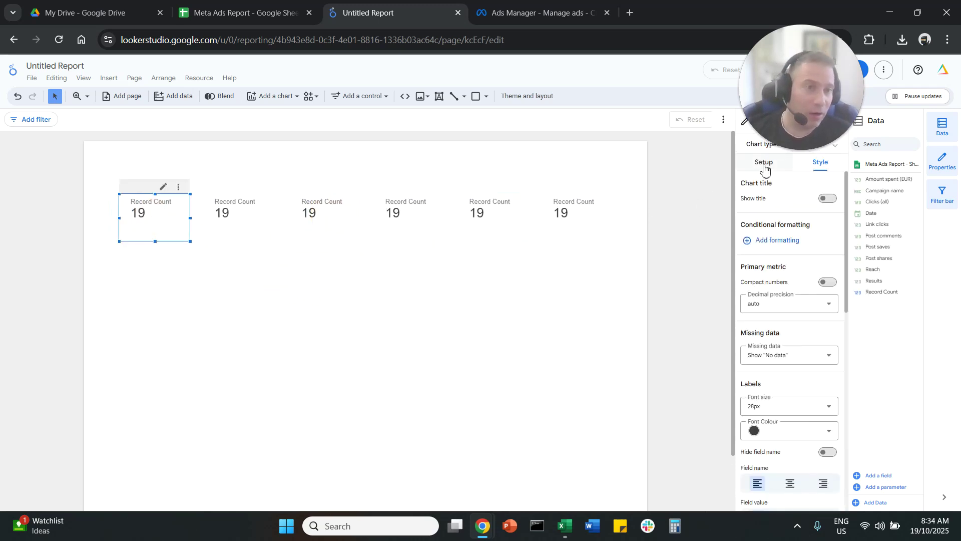
click(764, 163)
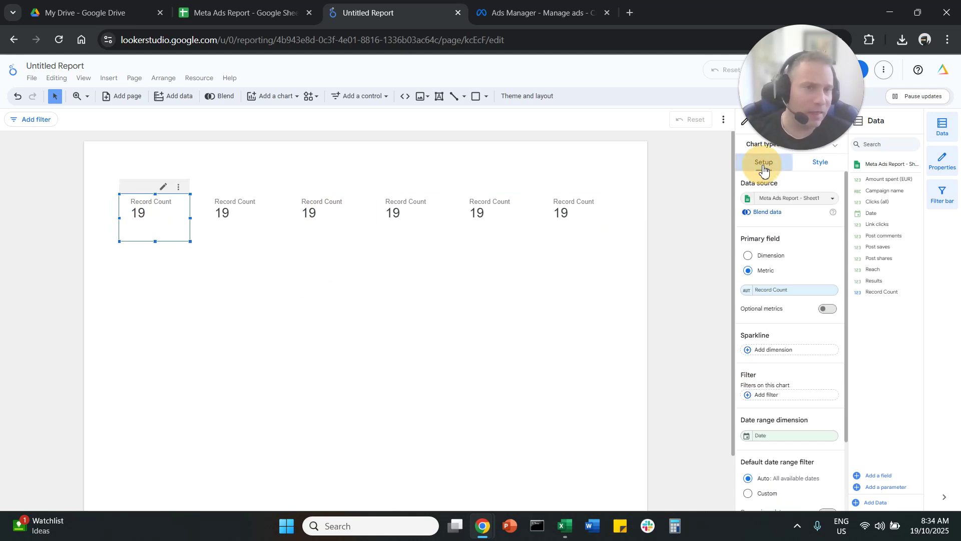
click(775, 295)
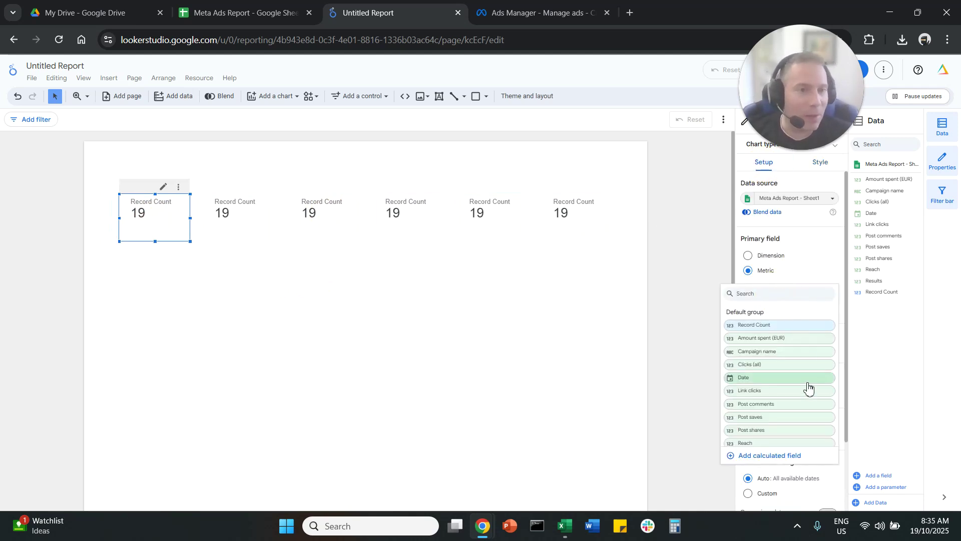
scroll(809, 386, down, 1)
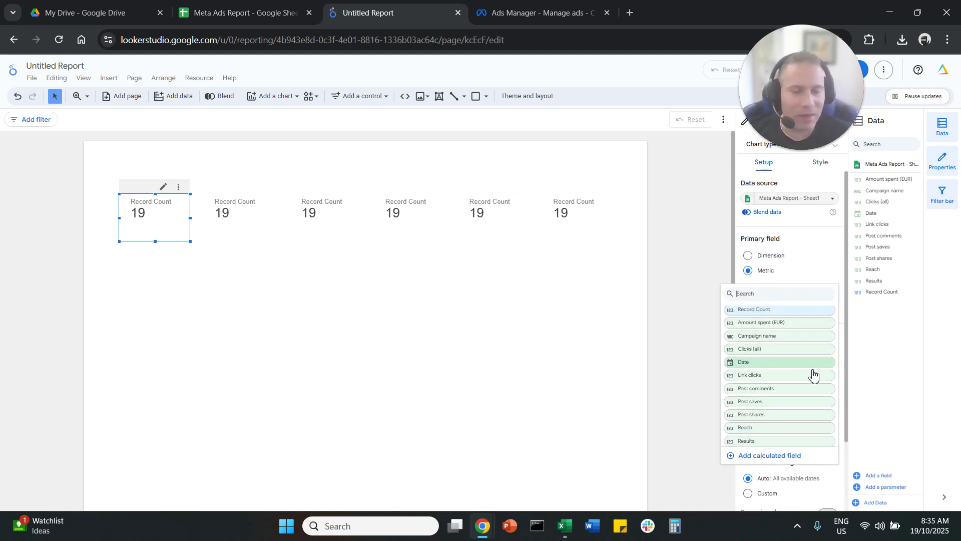
click(790, 427)
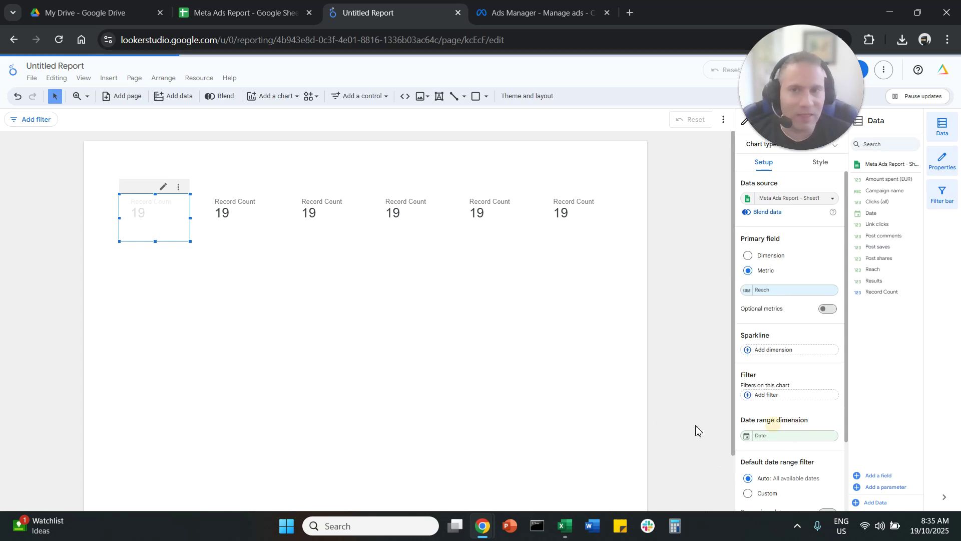
- Set the second scorecard's metric to Clicks (all)
click(251, 219)
click(806, 299)
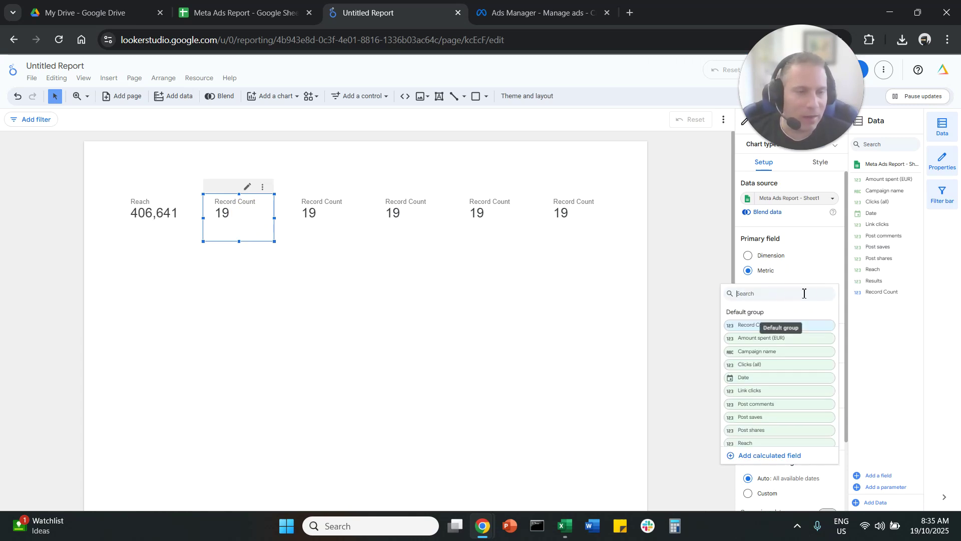
click(821, 265)
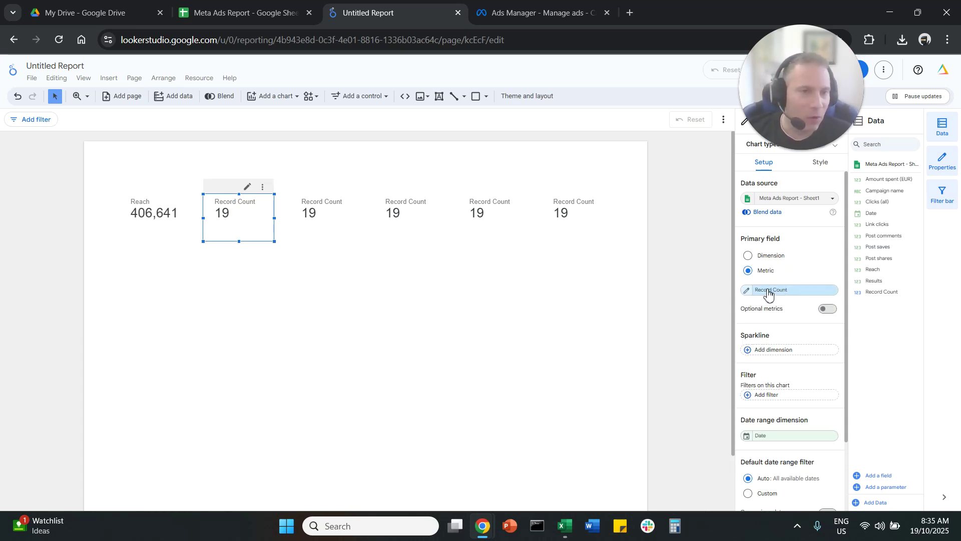
click(796, 292)
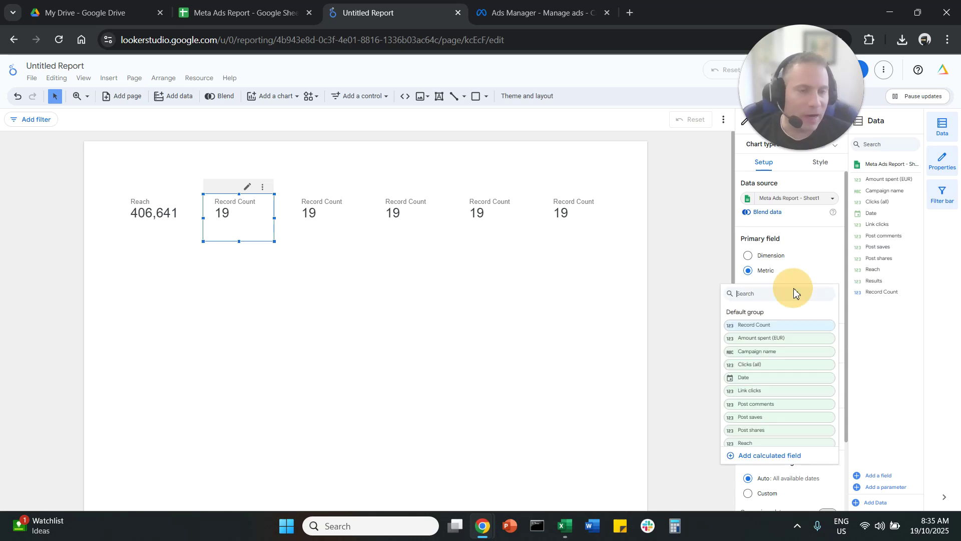
click(789, 369)
- Set the third scorecard's metric to Post comments and the fourth's to Post shares
click(328, 208)
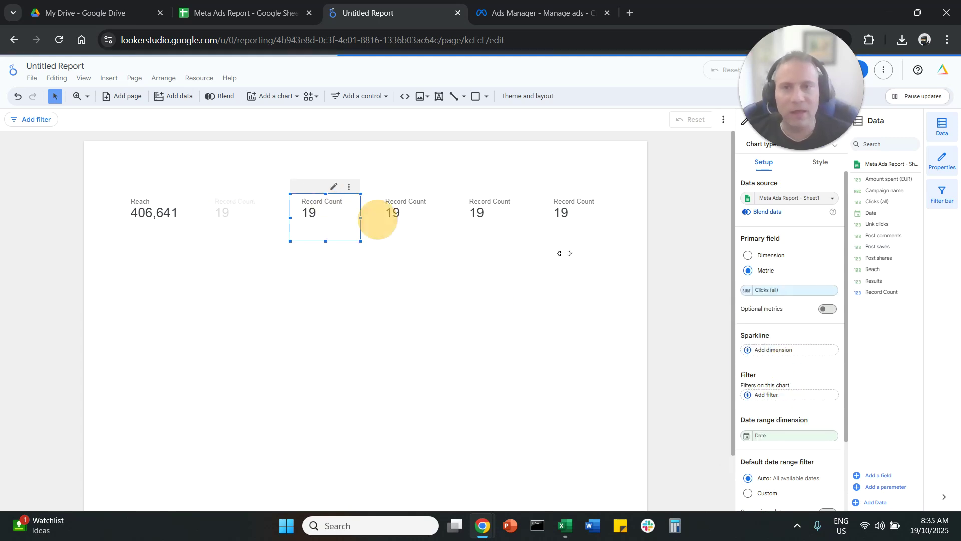
click(805, 295)
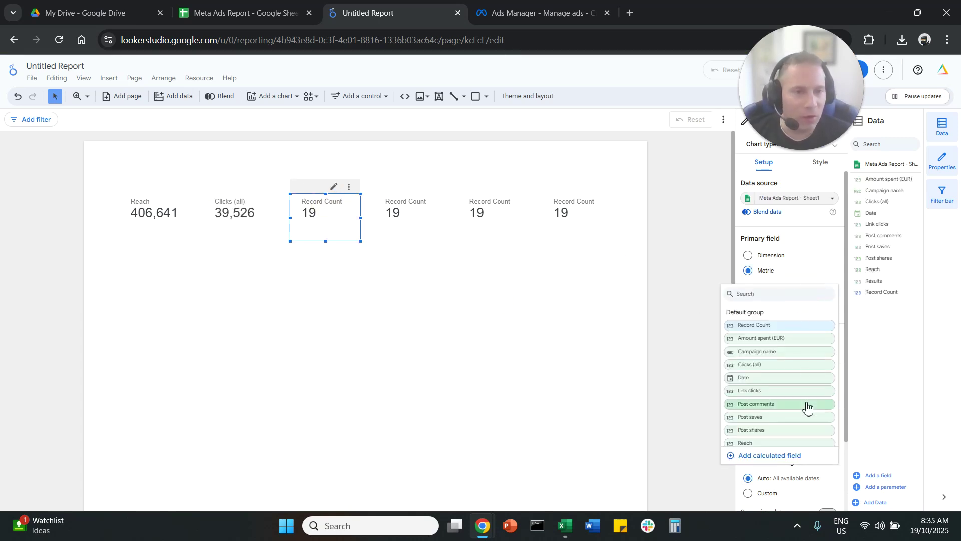
click(755, 406)
click(388, 200)
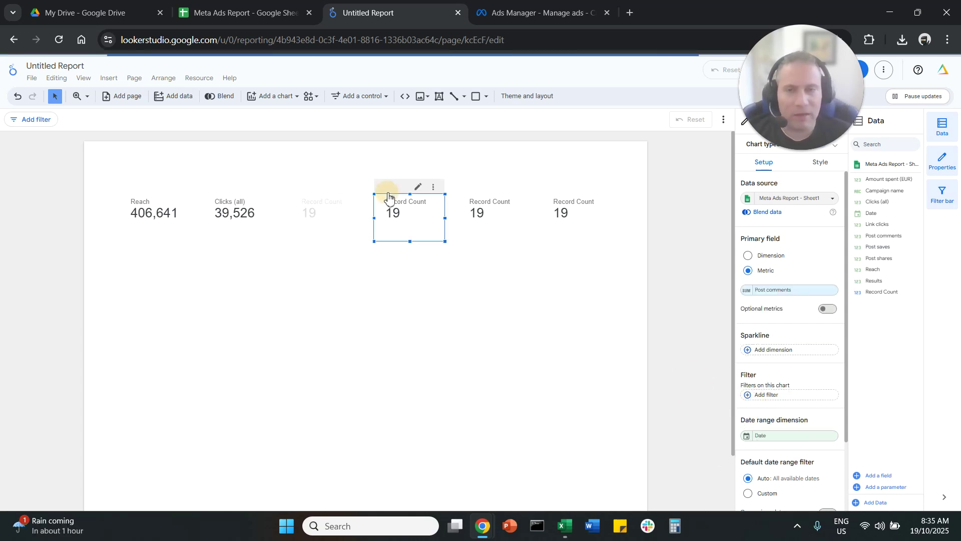
click(796, 312)
click(797, 428)
- Set the fifth scorecard's metric to Post saves and the sixth's to Amount spent (EUR)
click(493, 214)
click(795, 296)
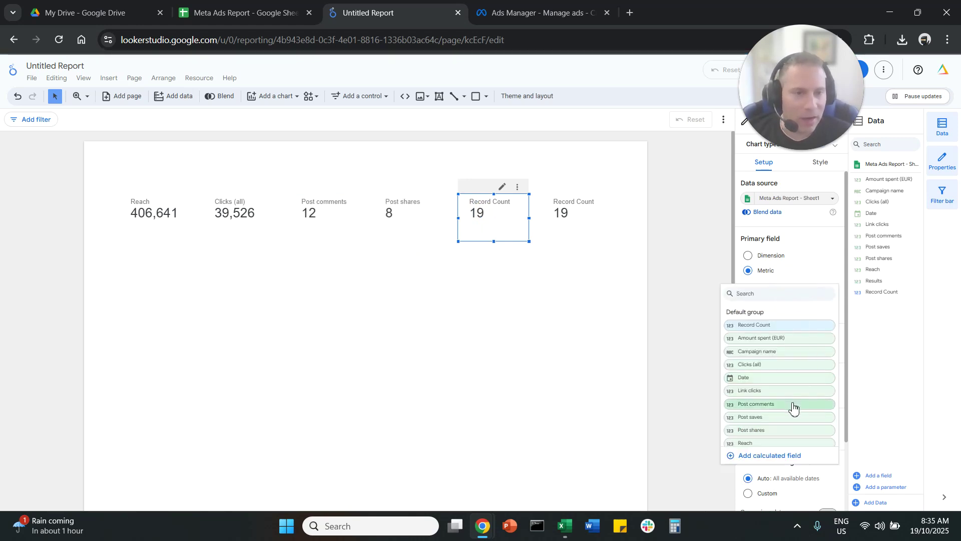
click(789, 418)
click(571, 215)
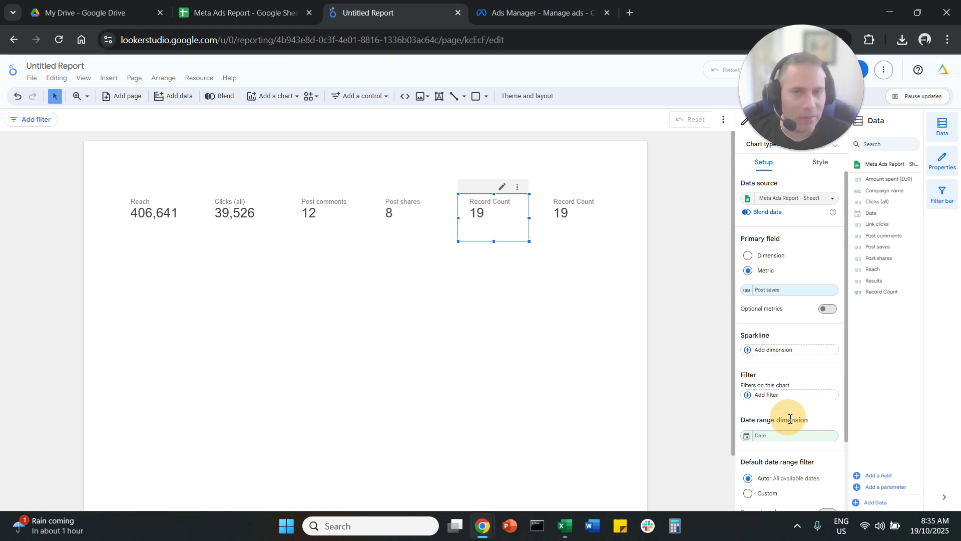
click(801, 296)
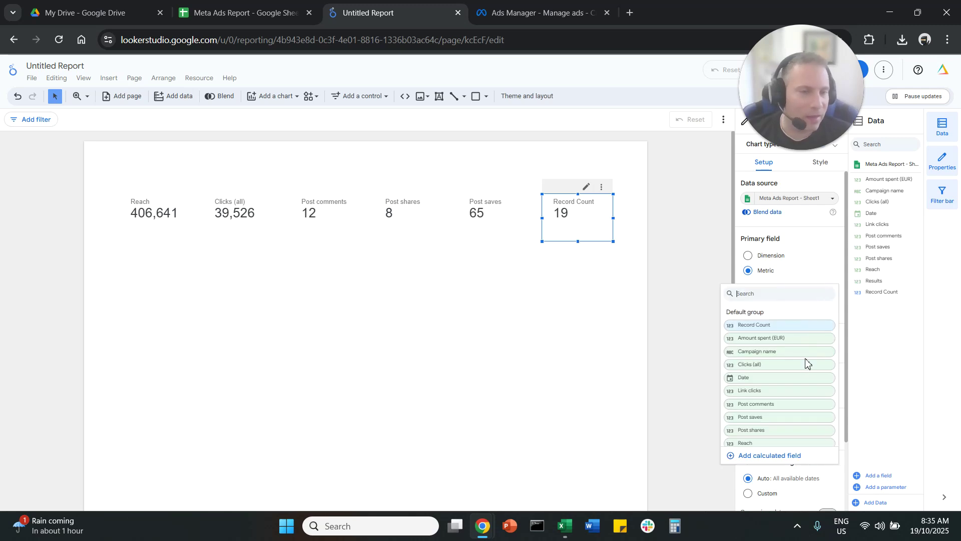
scroll(807, 365, down, 1)
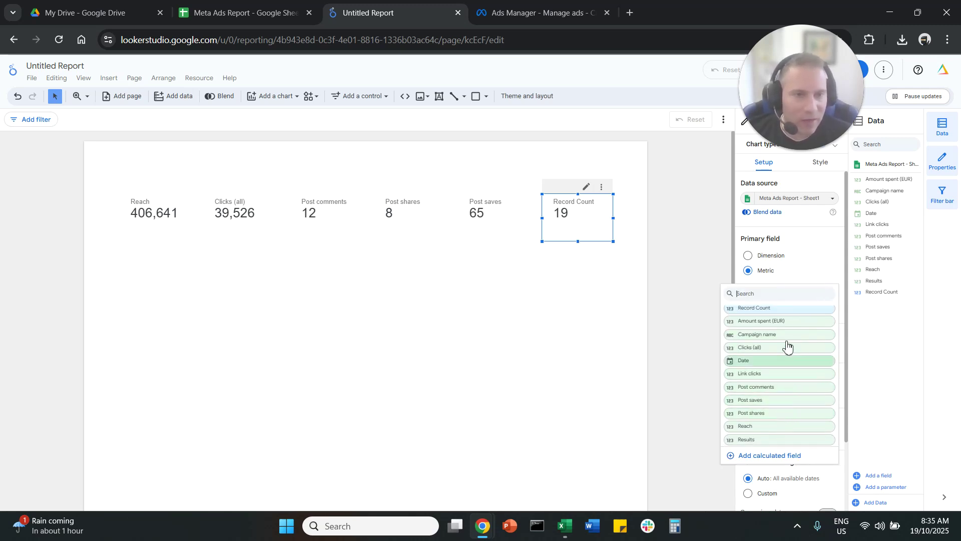
click(785, 322)
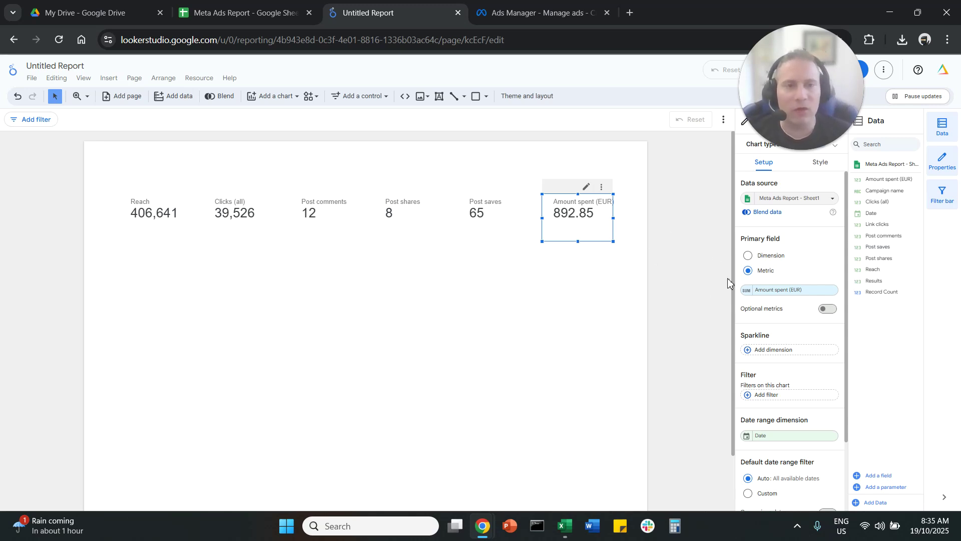
- Set the data type of the Amount spent (EUR) metric to the currency EUR - Euro (€)
click(746, 291)
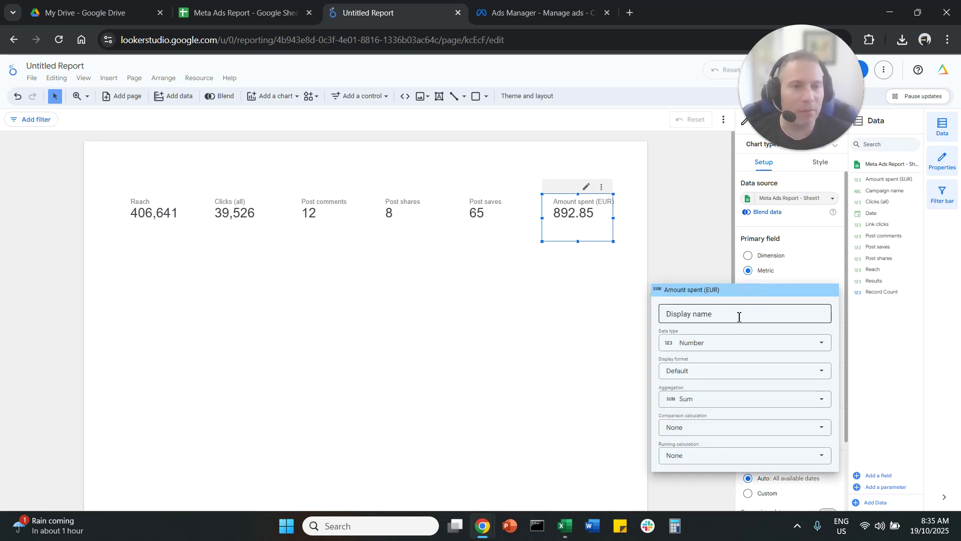
click(736, 345)
mouse_move(717, 386)
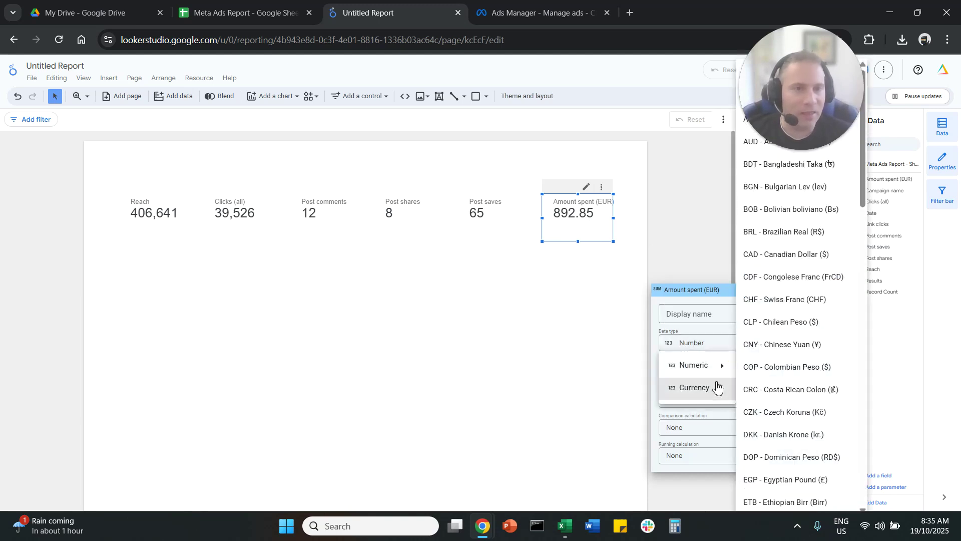
scroll(795, 359, down, 1)
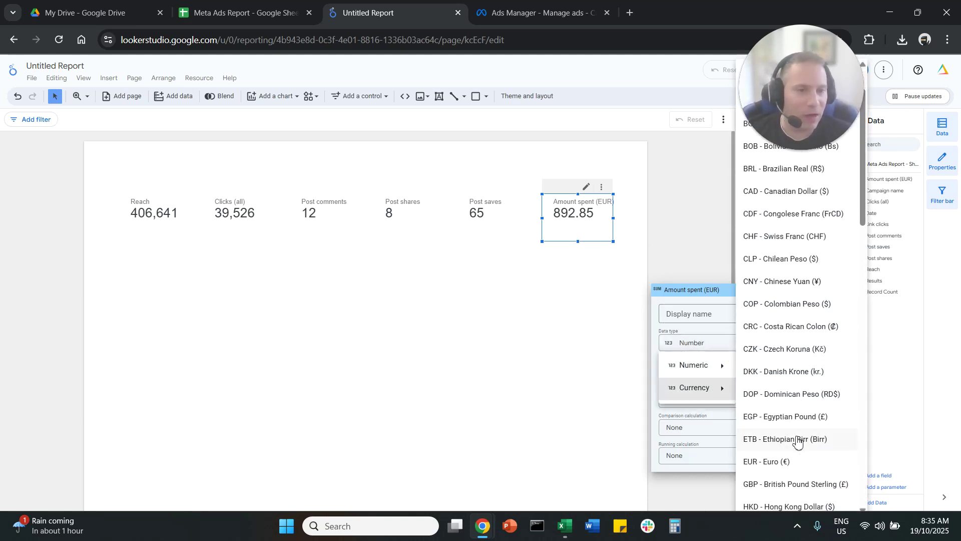
click(788, 462)
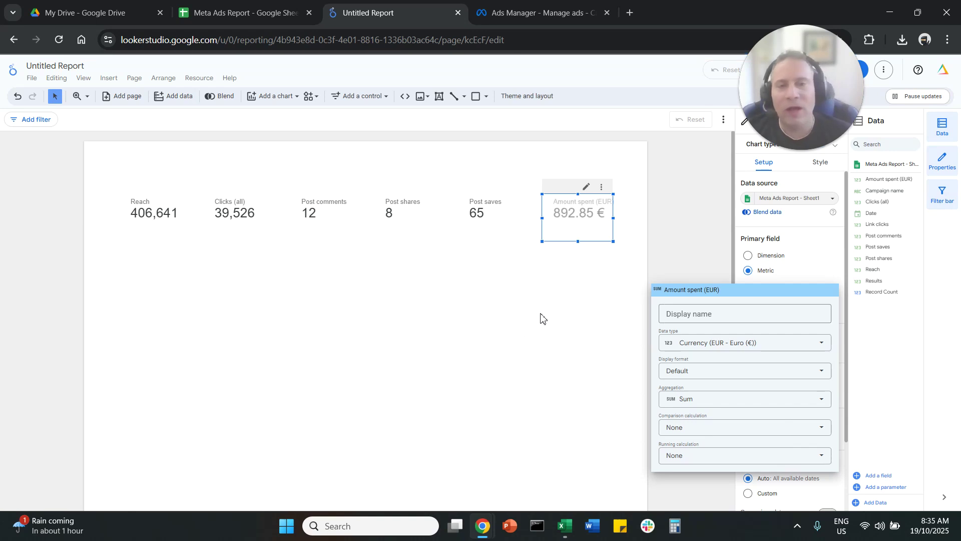
click(532, 294)
click(532, 294)
- Shift the last four scorecards to the right and place a duplicate of the Clicks (all) scorecard in the gap
drag(114, 215, 579, 213)
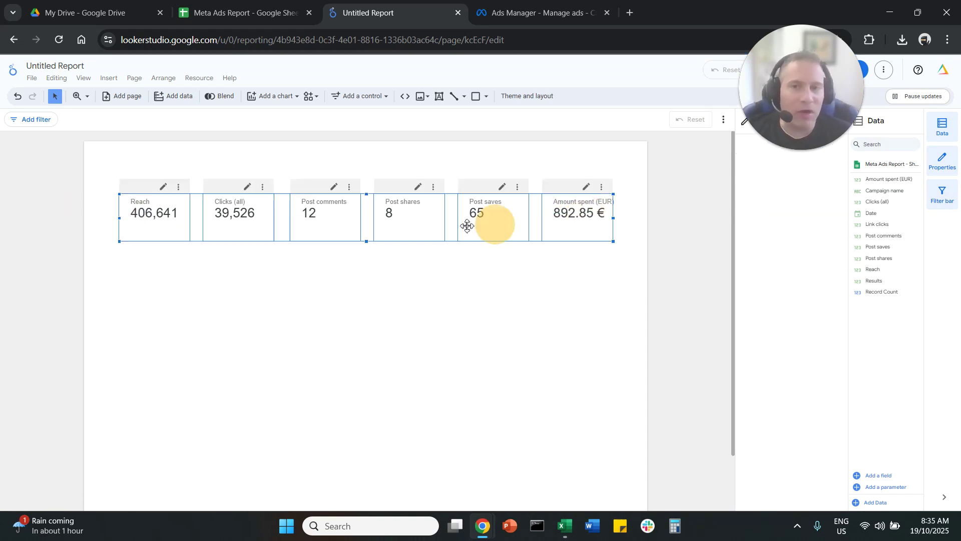
click(397, 274)
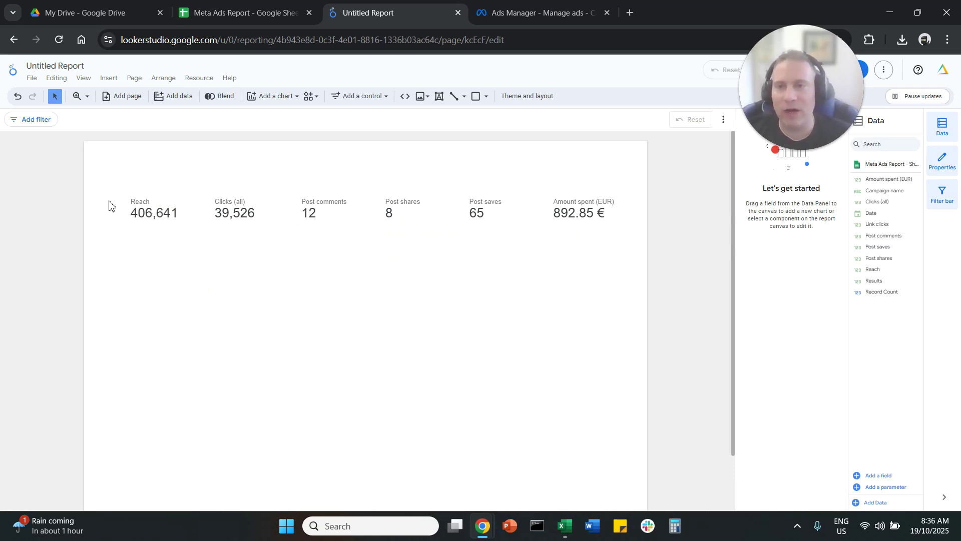
drag(615, 243, 409, 217)
click(203, 216)
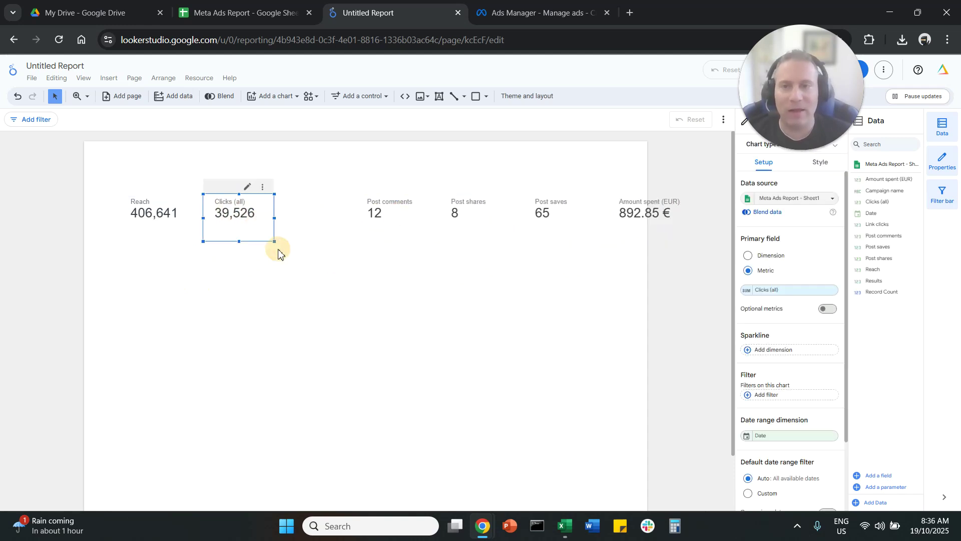
key(ctrl+d)
drag(256, 242, 320, 215)
click(280, 260)
- Resize and reposition the row of seven scorecards to fit within the page width
drag(95, 179, 628, 218)
drag(119, 218, 109, 218)
click(189, 278)
- Add a calculated field named Cost per Click as the metric of the third scorecard
click(293, 221)
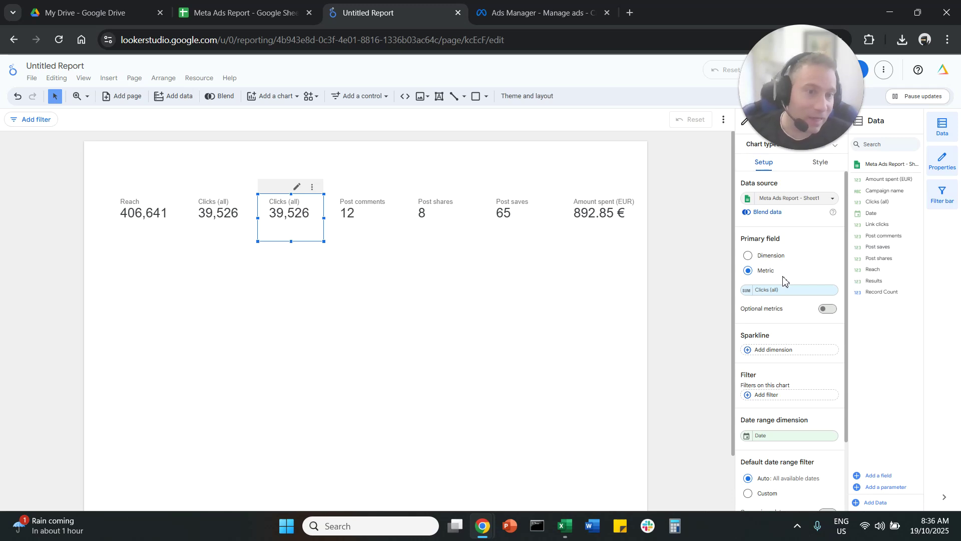
scroll(783, 310, down, 2)
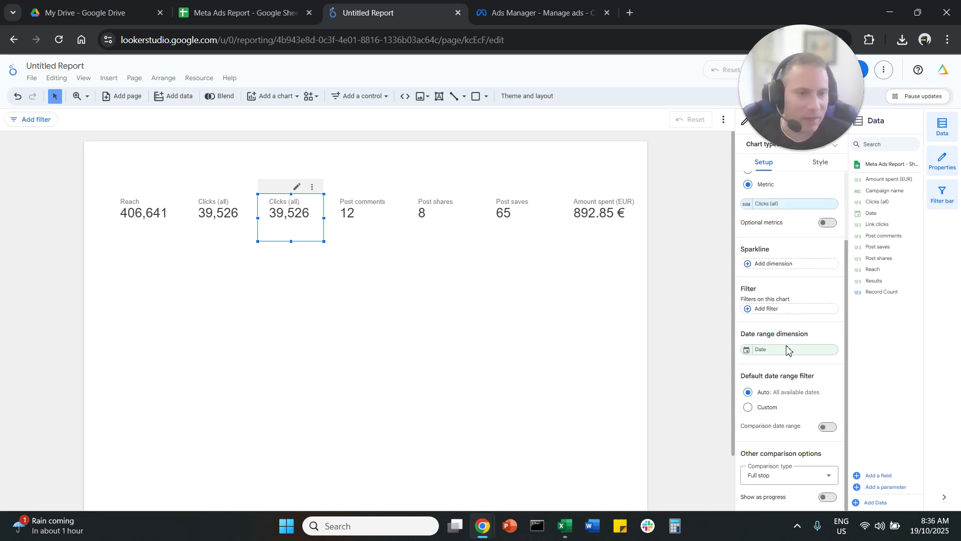
scroll(803, 337, up, 2)
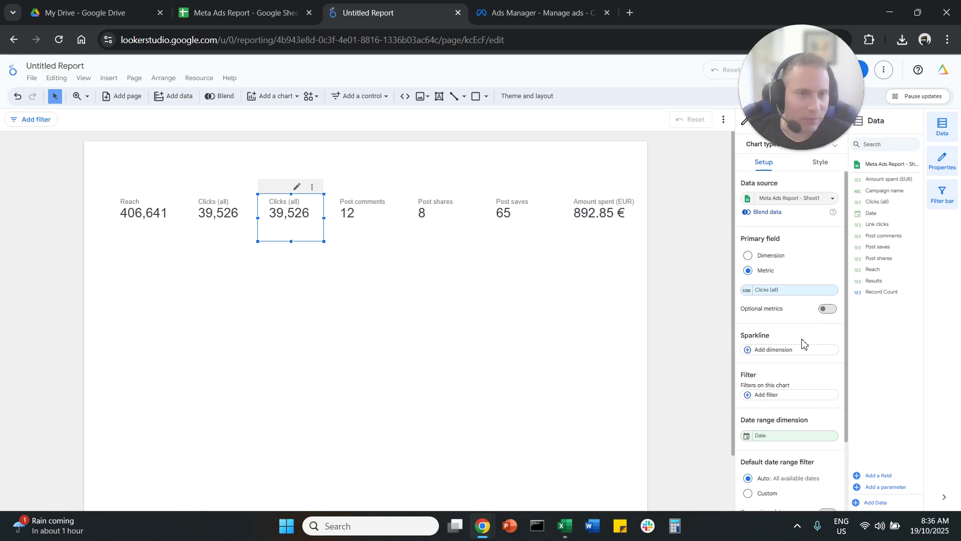
click(787, 295)
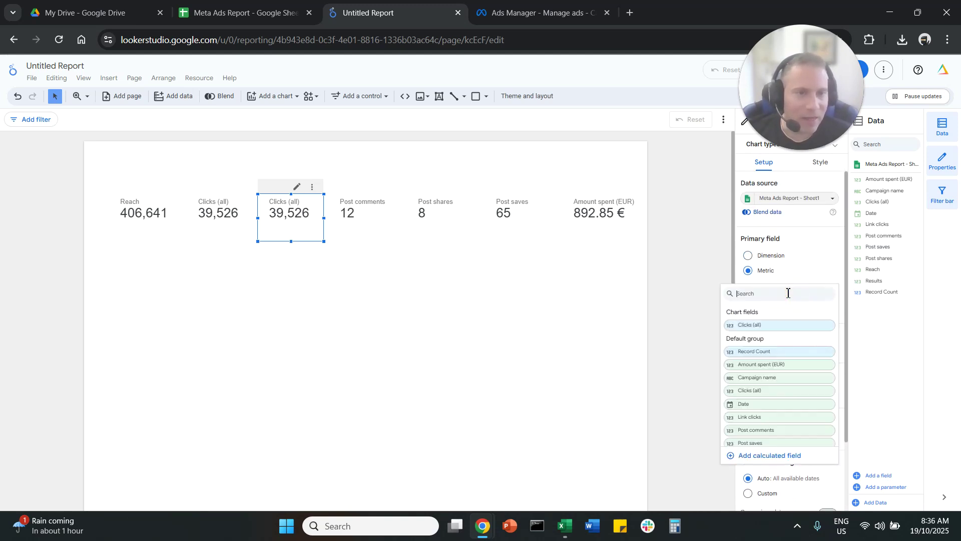
click(790, 457)
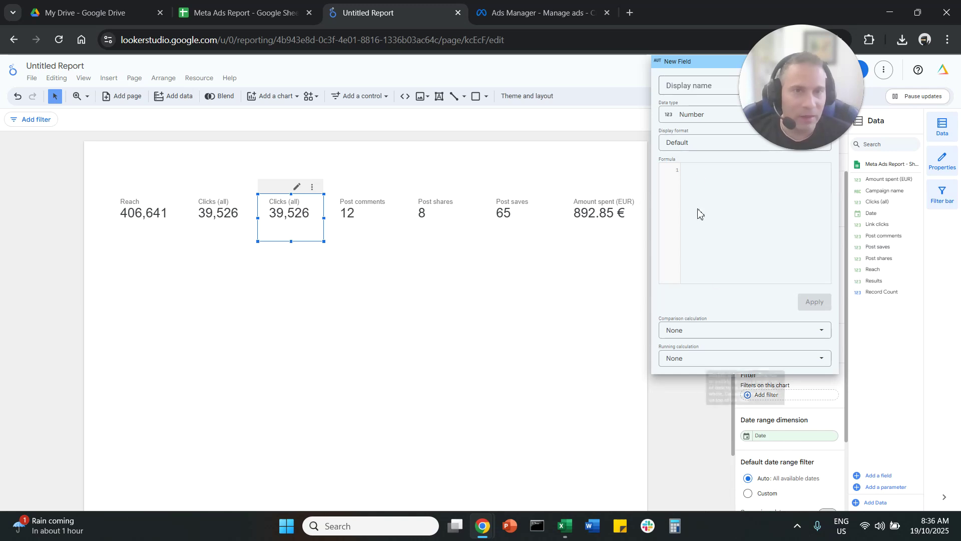
click(693, 86)
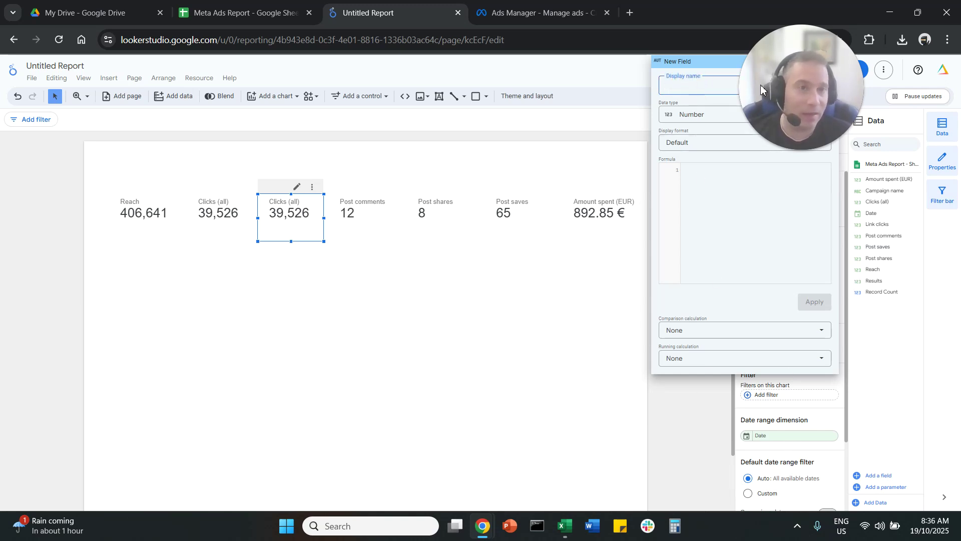
click(698, 87)
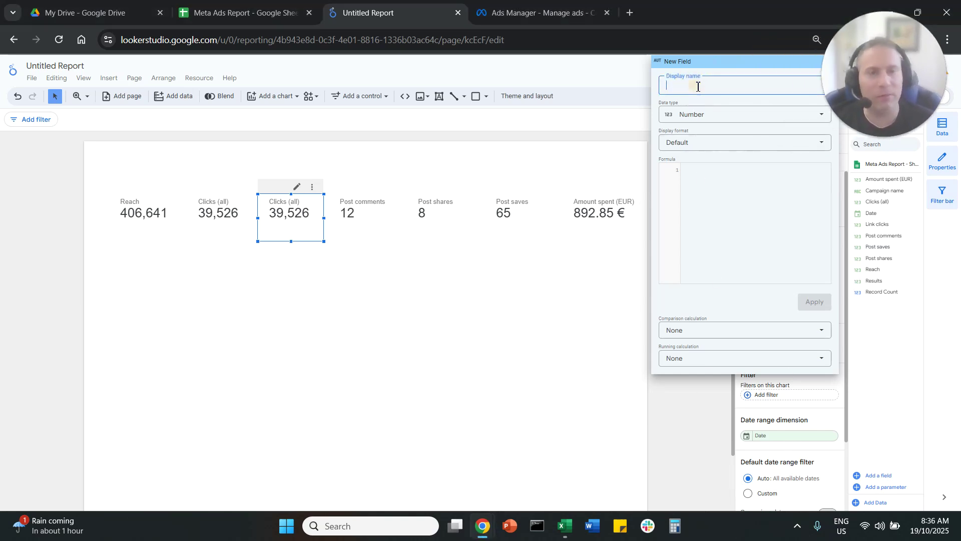
text(Cost per Click)
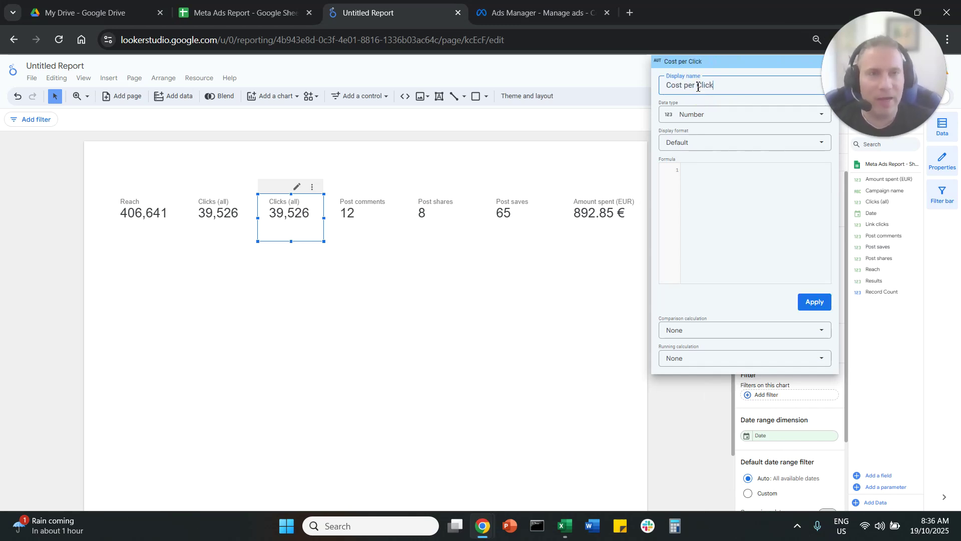
- Set the Cost per Click formula to Amount spent (EUR) divided by Clicks (all)
click(755, 189)
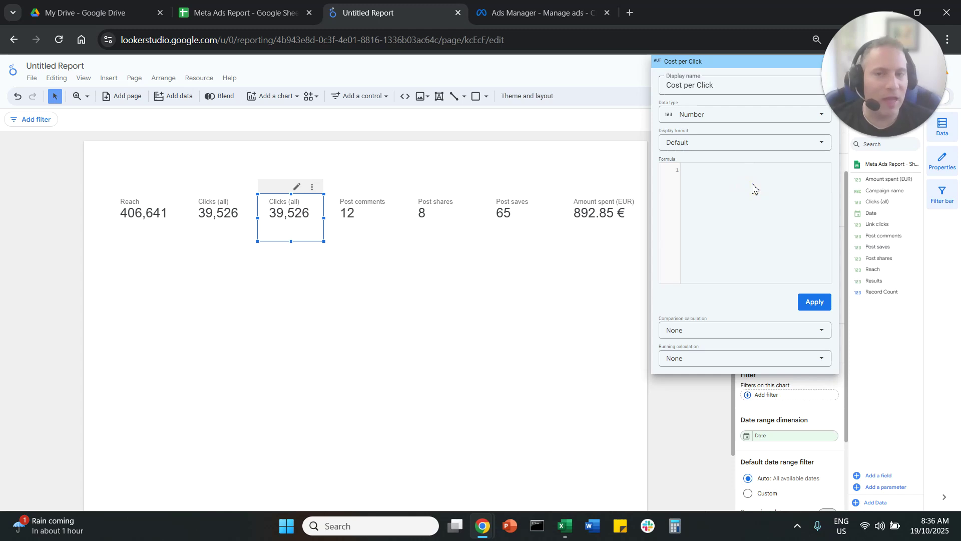
text(Amount)
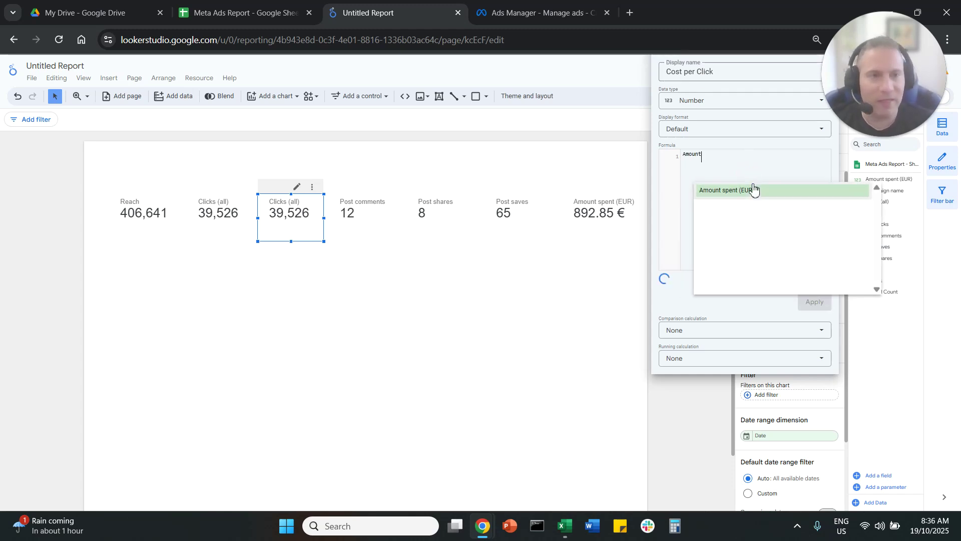
click(760, 191)
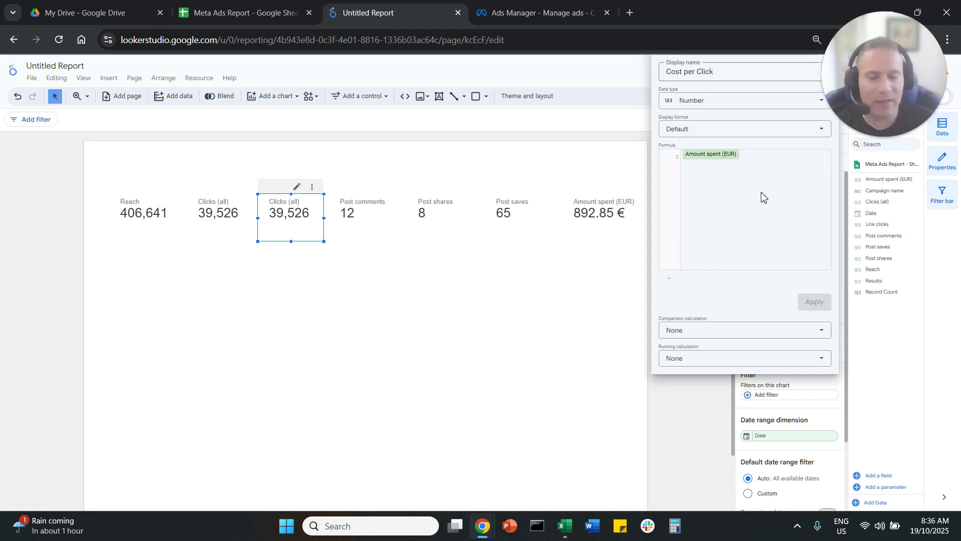
text(/clic)
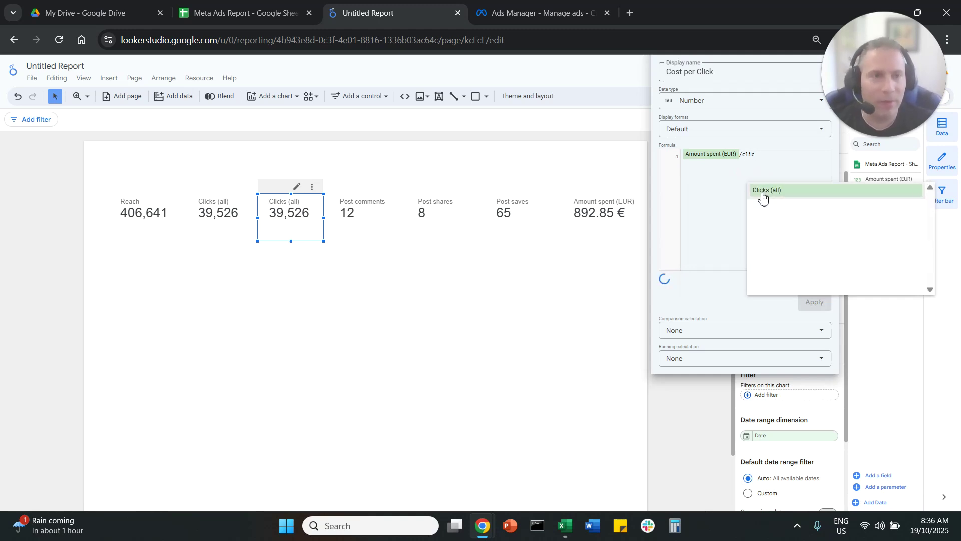
click(763, 197)
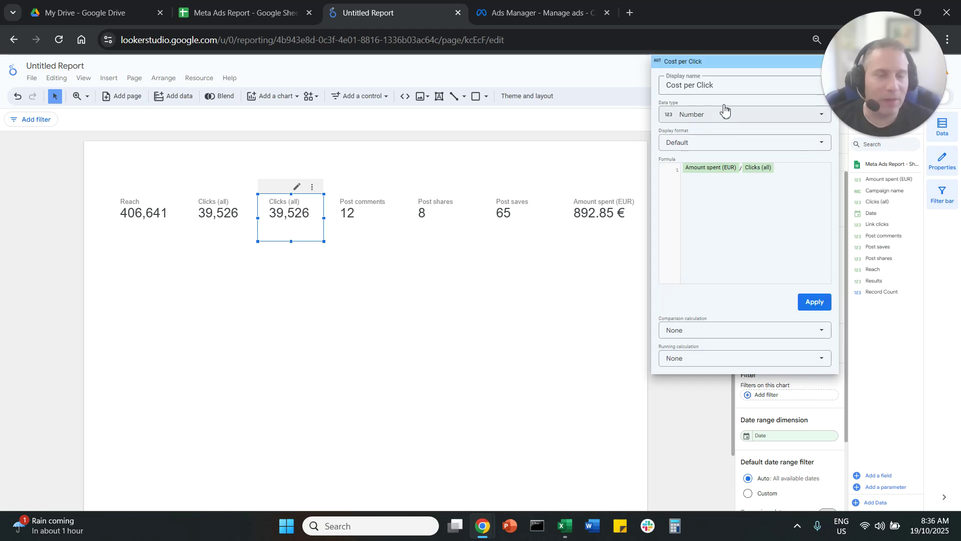
- Set the Cost per Click data type to the currency EUR - Euro (€) and apply the calculated field
click(726, 116)
mouse_move(717, 159)
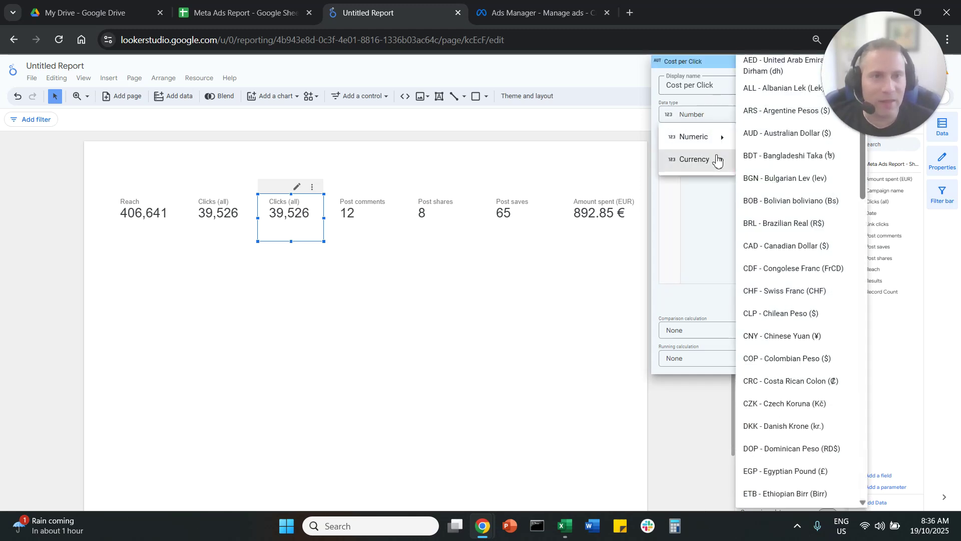
scroll(791, 350, down, 2)
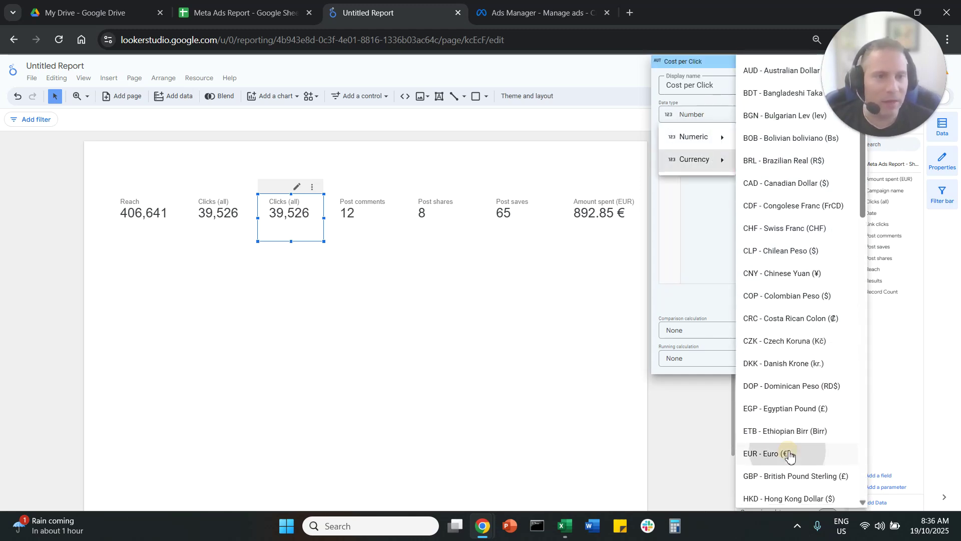
click(789, 454)
click(812, 302)
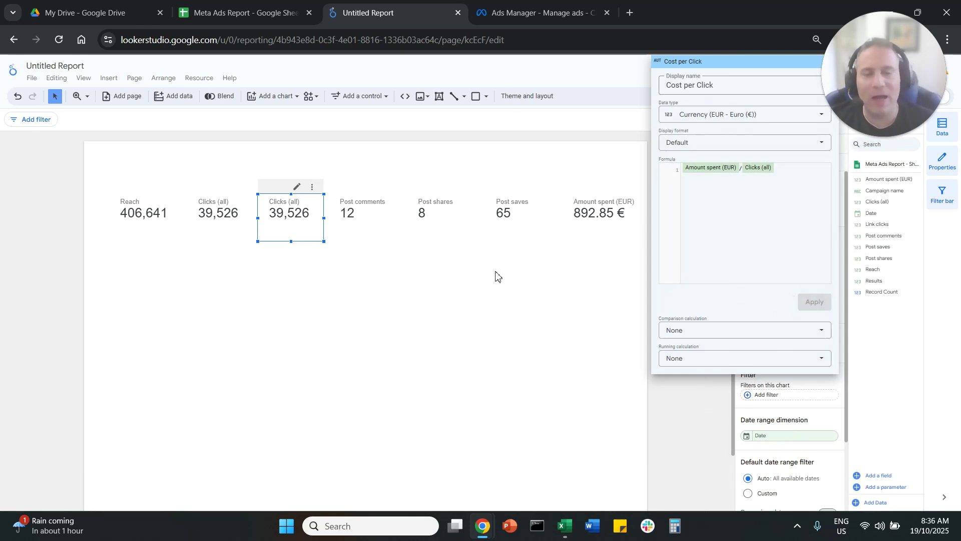
click(280, 294)
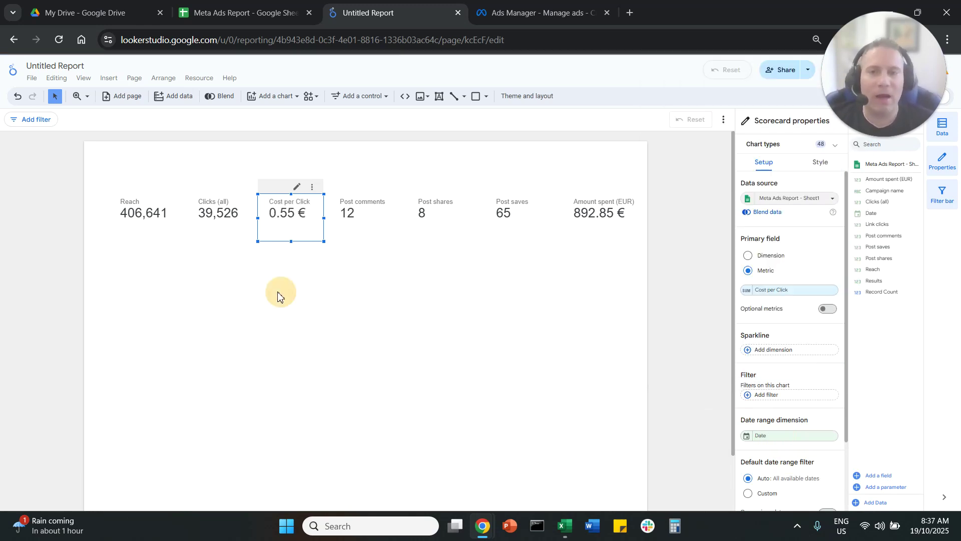
- Move the scorecard row left, shift the last four right, and place a duplicate of the Cost per Click scorecard in the gap
drag(69, 194, 621, 245)
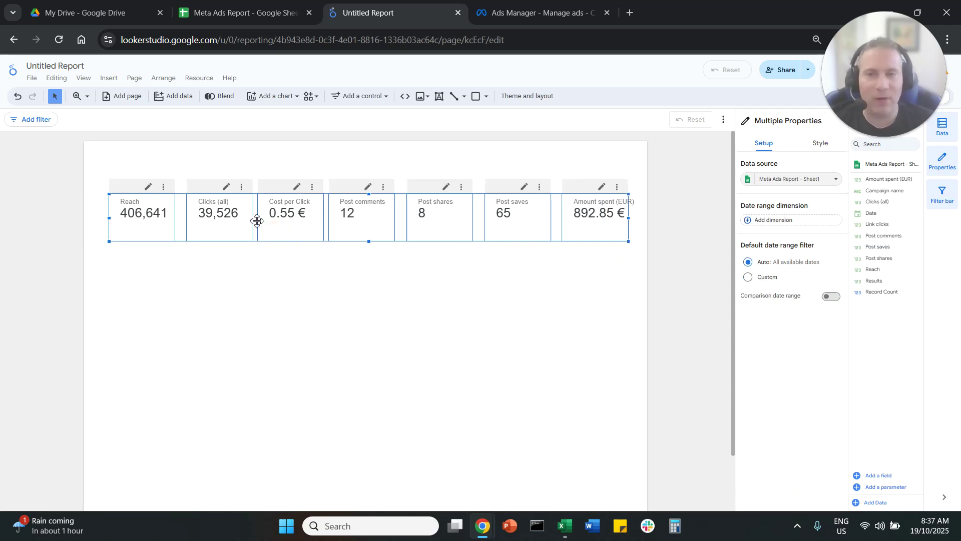
drag(275, 215, 265, 217)
click(643, 270)
drag(644, 271, 406, 214)
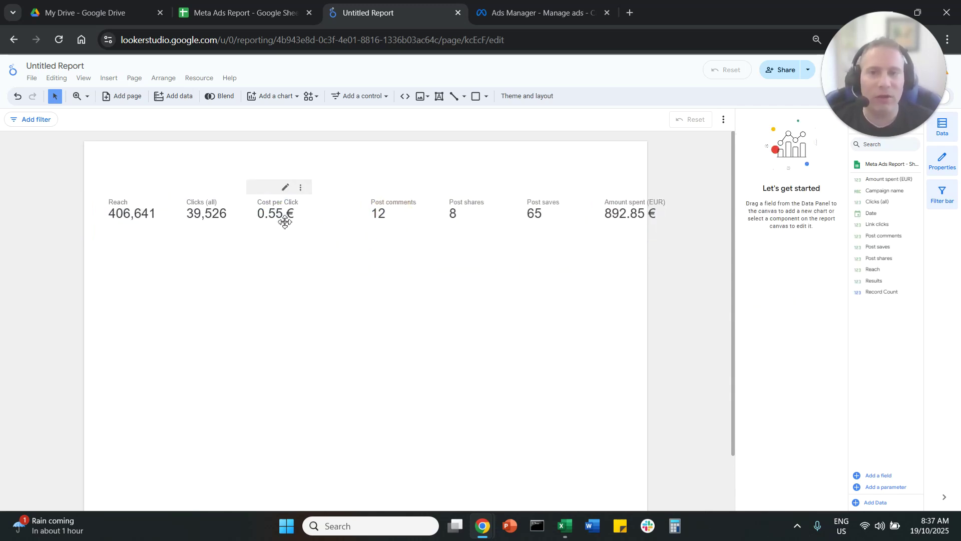
click(300, 236)
click(285, 210)
drag(274, 215, 343, 215)
- Even out the spacing of the last four scorecards and narrow the row of eight to fit within the page width
drag(676, 250, 434, 208)
click(515, 246)
mouse_move(516, 236)
mouse_down()
mouse_move(493, 225)
mouse_move(506, 225)
mouse_up()
mouse_move(562, 215)
mouse_down()
mouse_move(542, 214)
mouse_move(550, 215)
mouse_up()
click(644, 212)
drag(644, 212, 623, 212)
drag(607, 275, 163, 213)
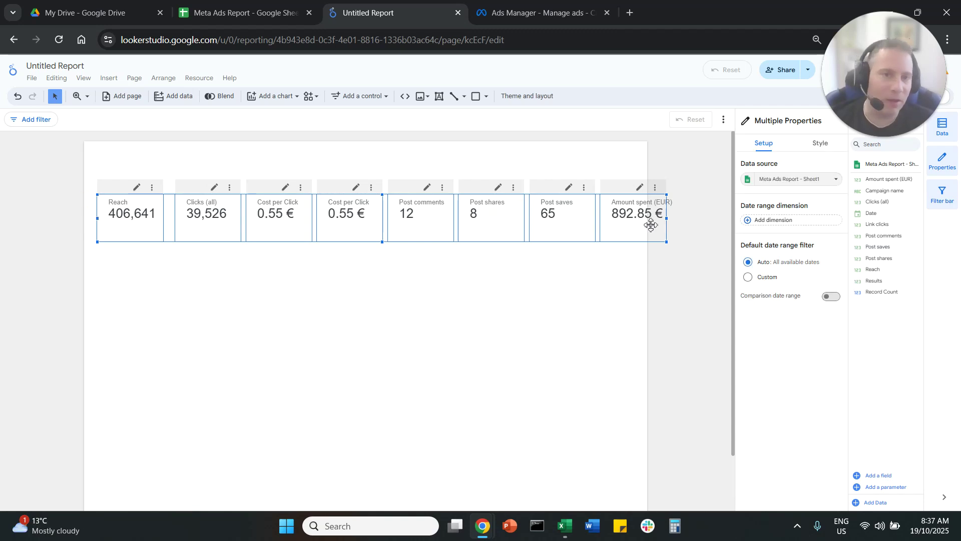
drag(671, 217, 631, 216)
click(395, 312)
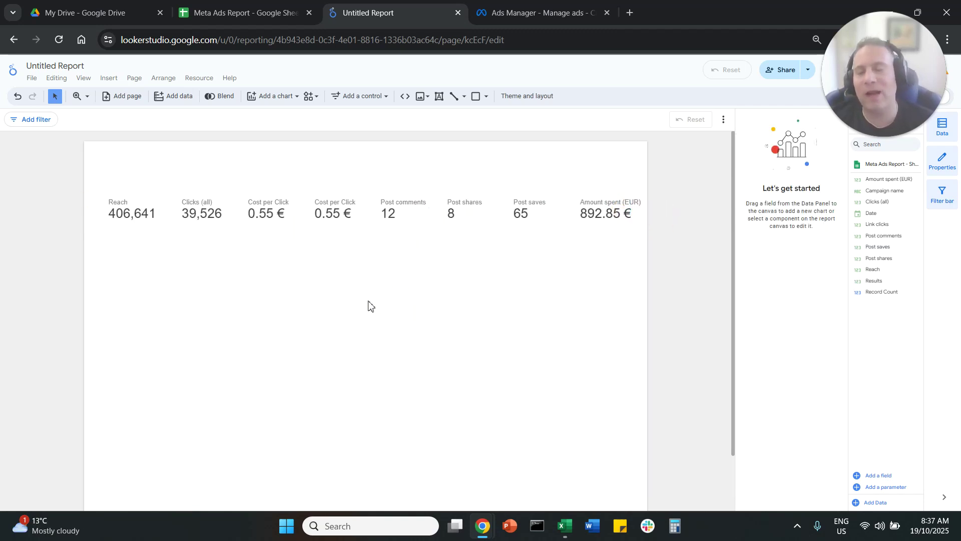
- Add a calculated field named CTR with data type Percent as the metric of the fourth scorecard
click(347, 228)
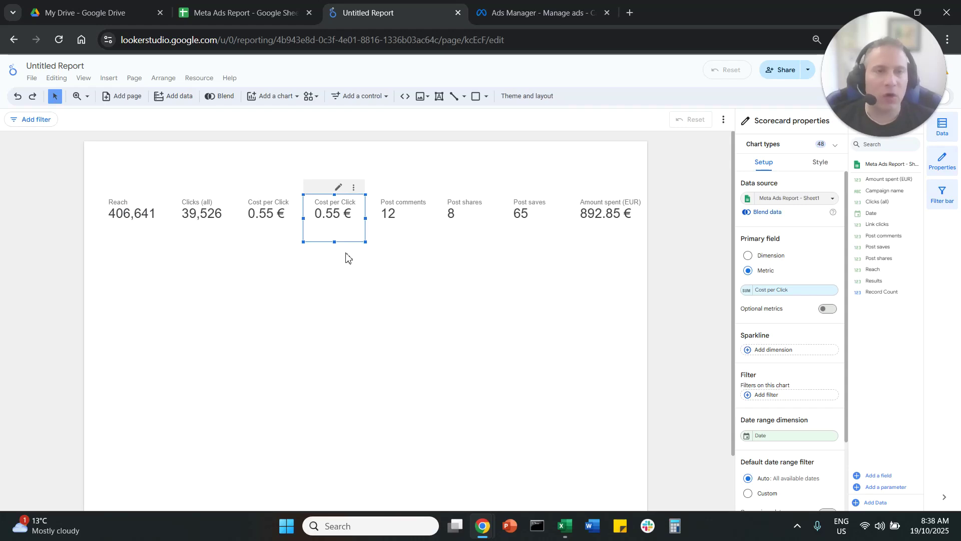
click(778, 294)
click(768, 464)
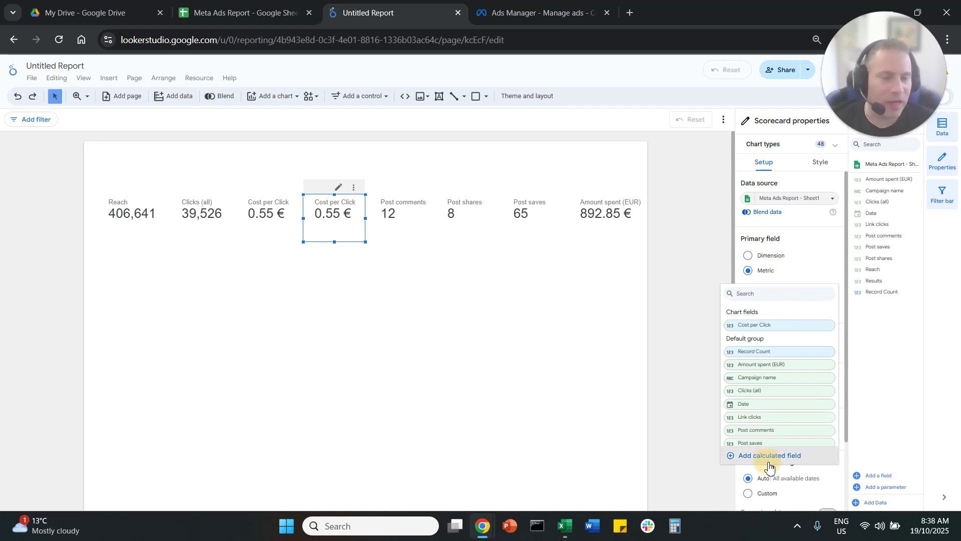
click(713, 86)
text(CTR)
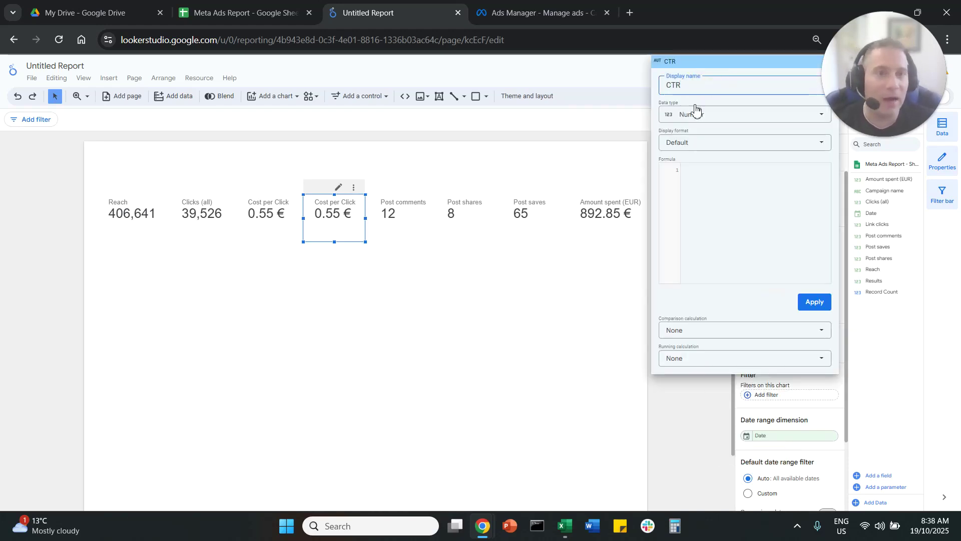
click(696, 111)
mouse_move(693, 136)
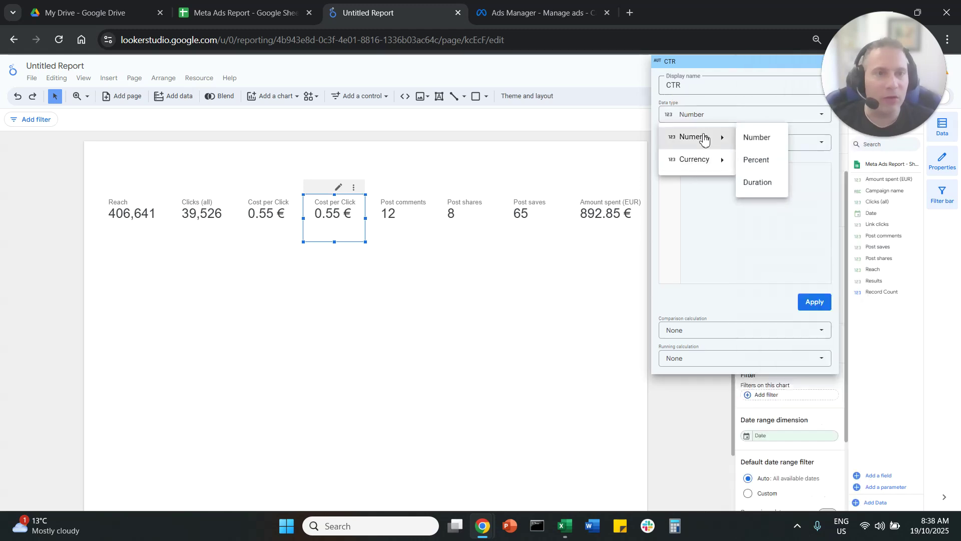
click(750, 161)
- Set the CTR formula to SUM(Clicks (all))/SUM(Reach) and apply it to the fourth scorecard
click(705, 175)
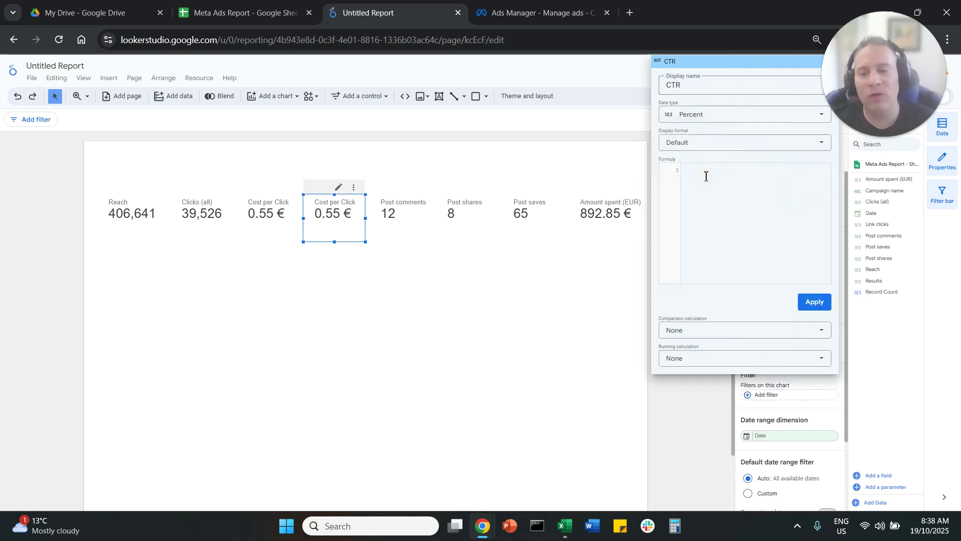
text(sum)
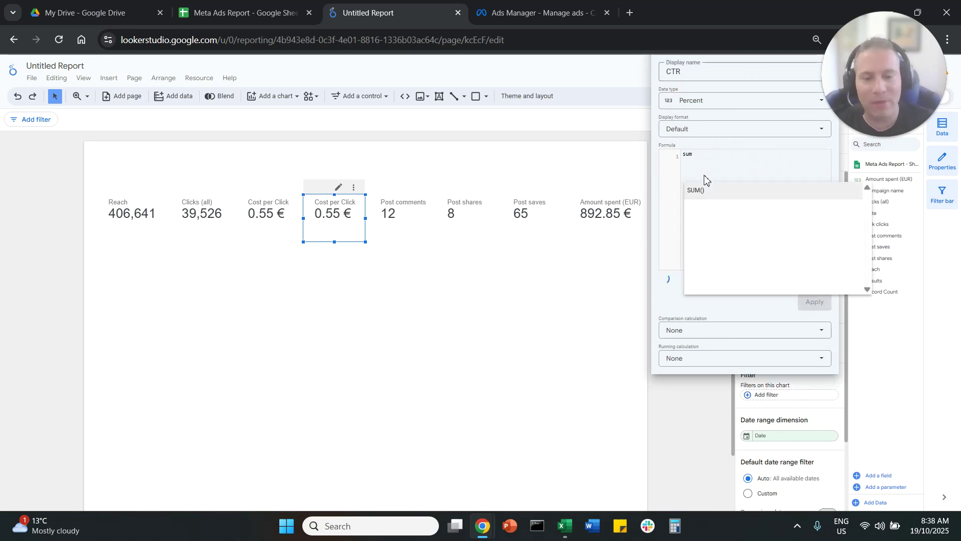
key(Return)
text(clic)
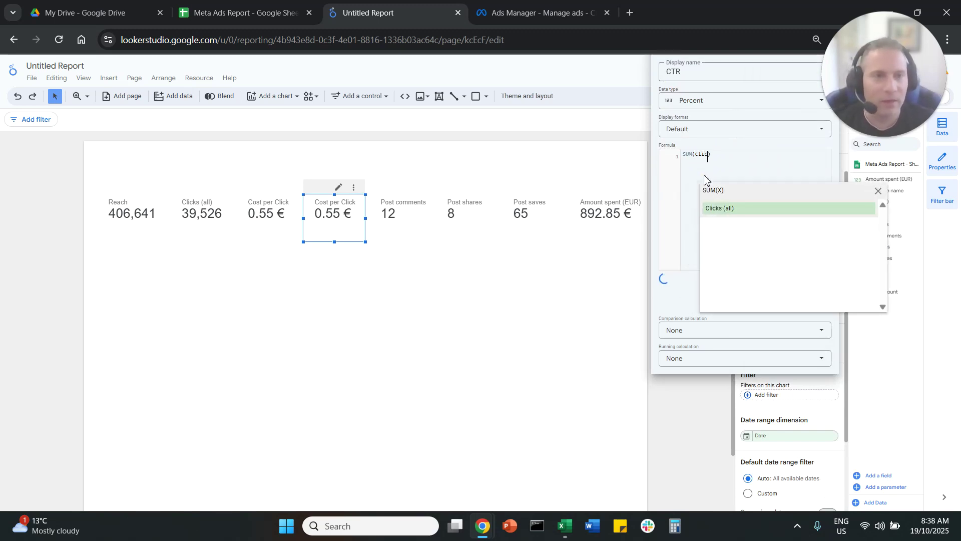
click(738, 157)
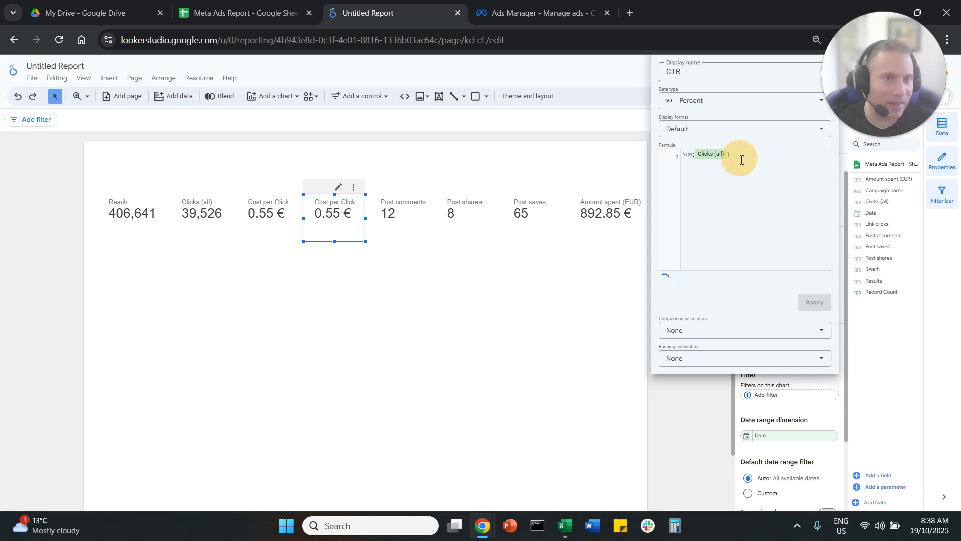
text(/sum)
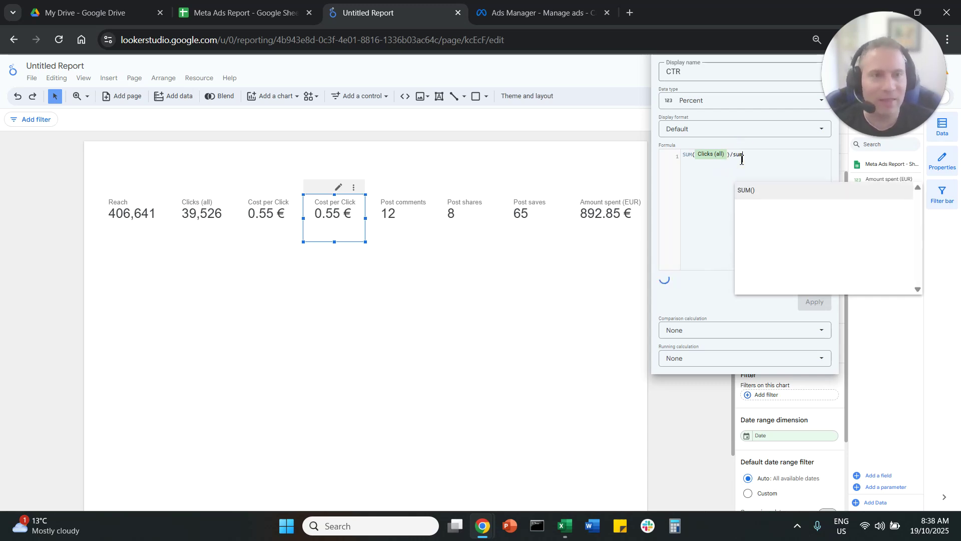
key(Return)
text(reach)
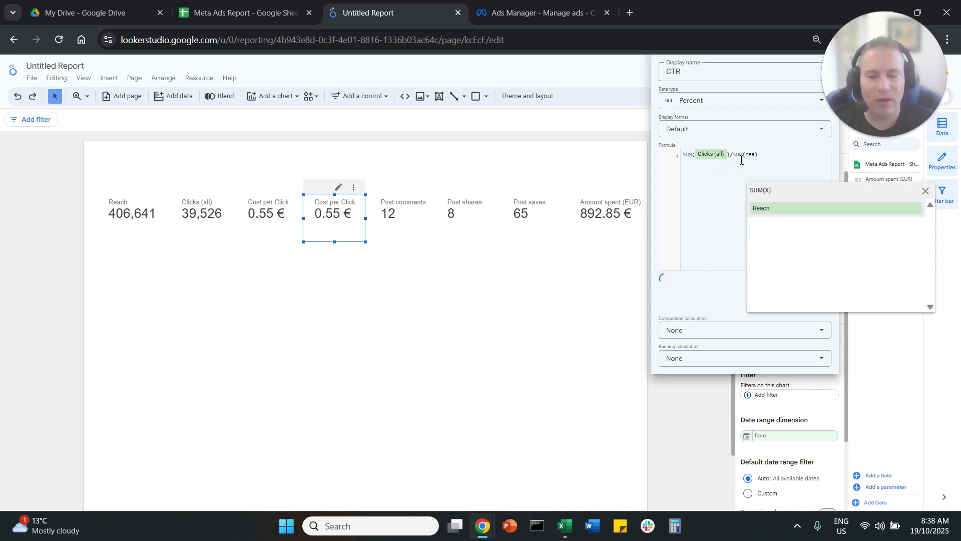
key(Return)
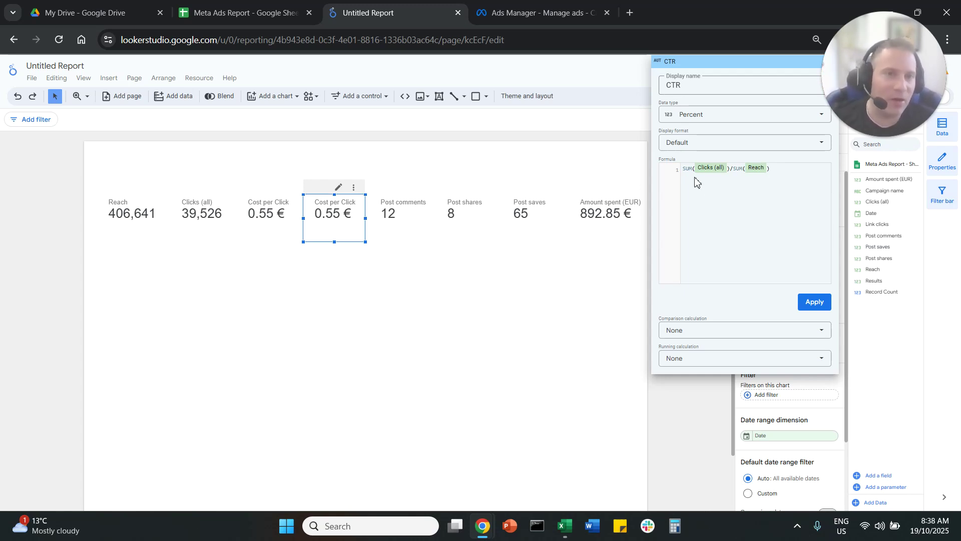
click(816, 303)
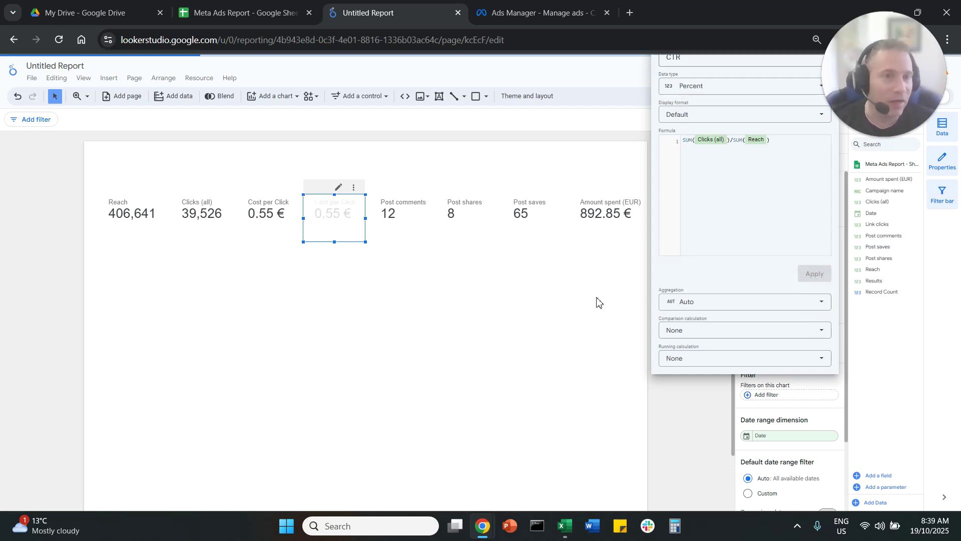
click(339, 225)
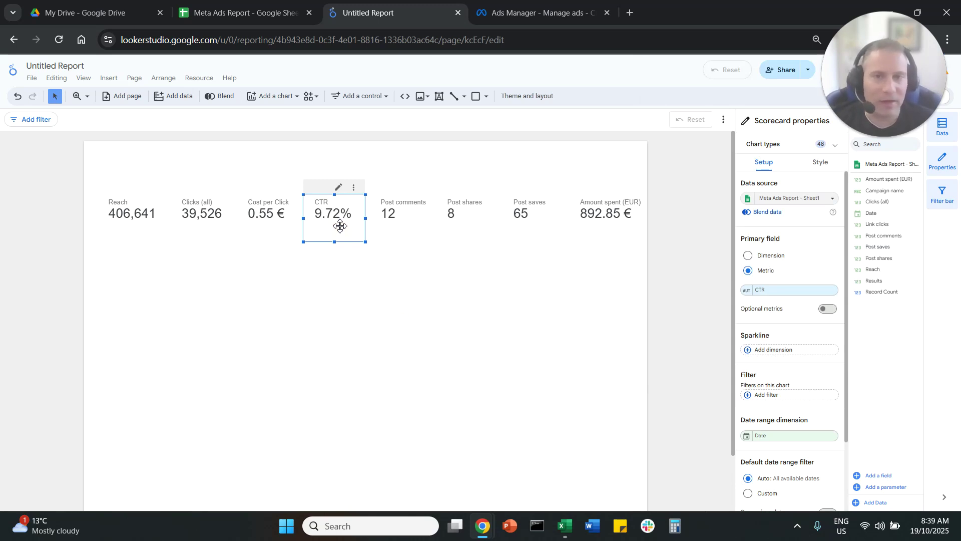
click(321, 303)
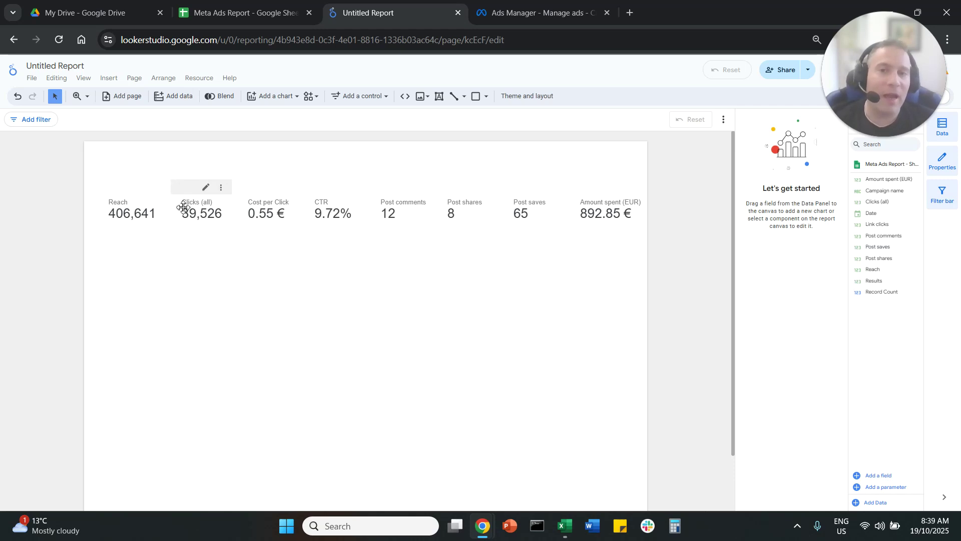
- Insert a vertical bar chart below the first four scorecards, enlarge it, and set its dimension to Date
click(109, 80)
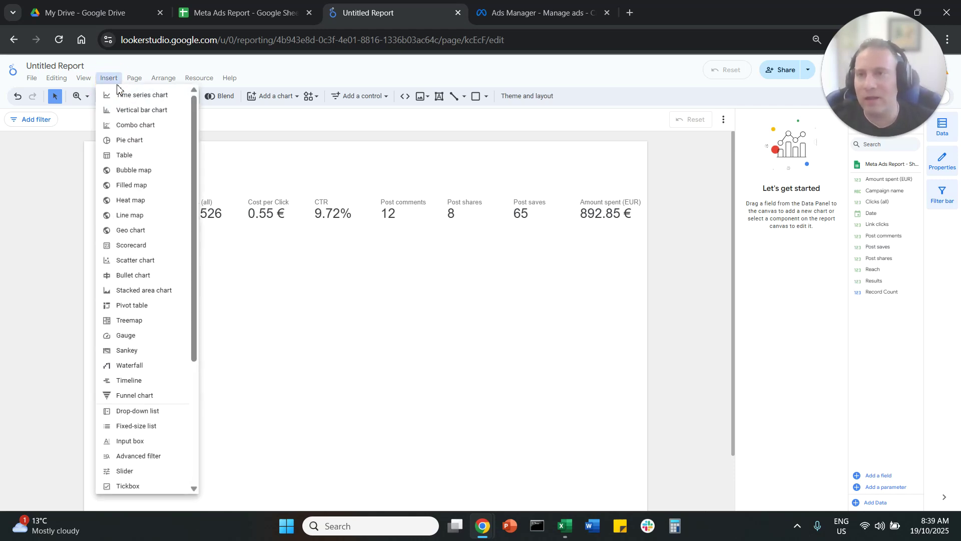
click(138, 110)
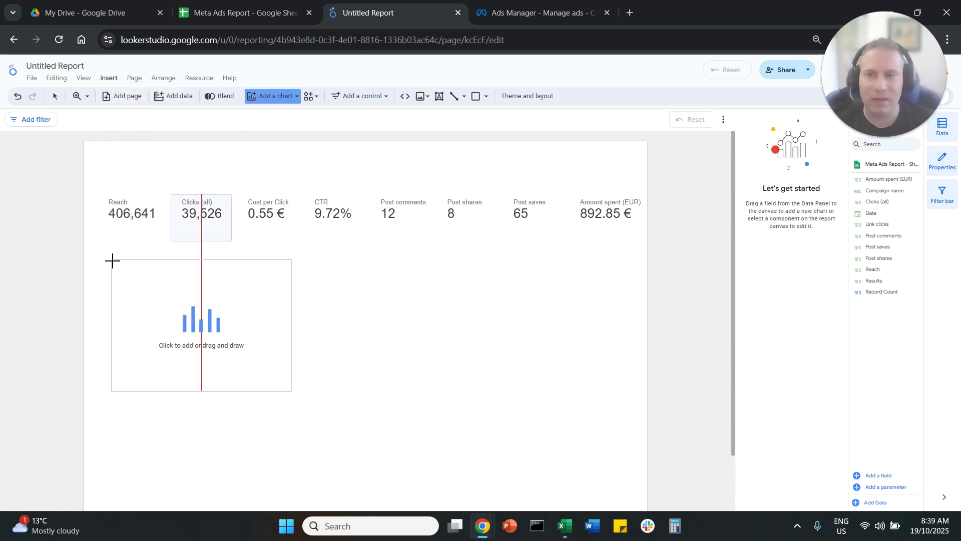
drag(111, 259, 299, 400)
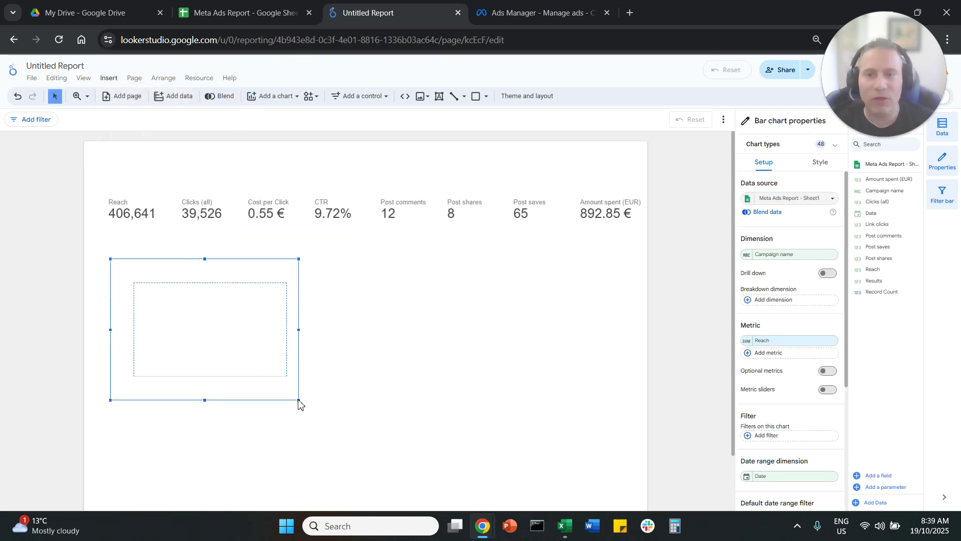
drag(298, 399, 350, 432)
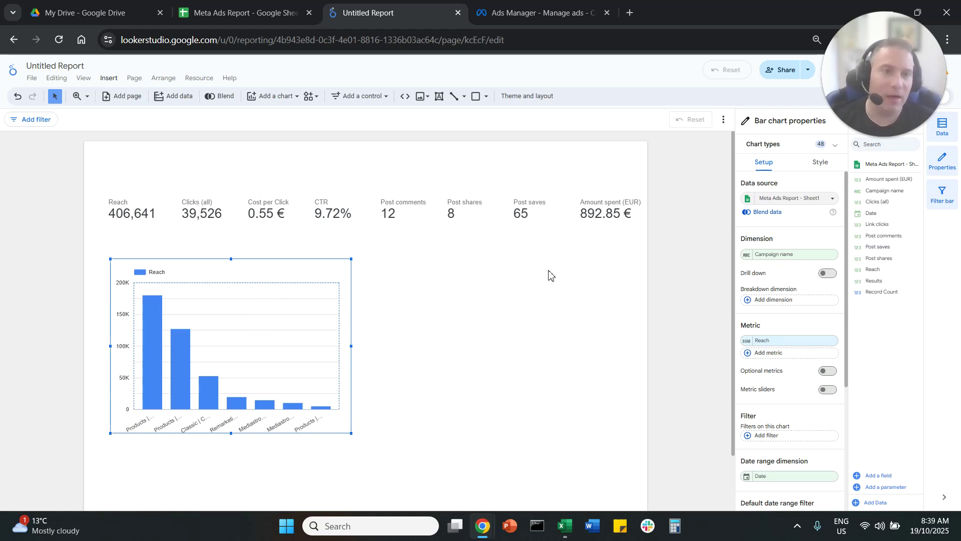
click(780, 256)
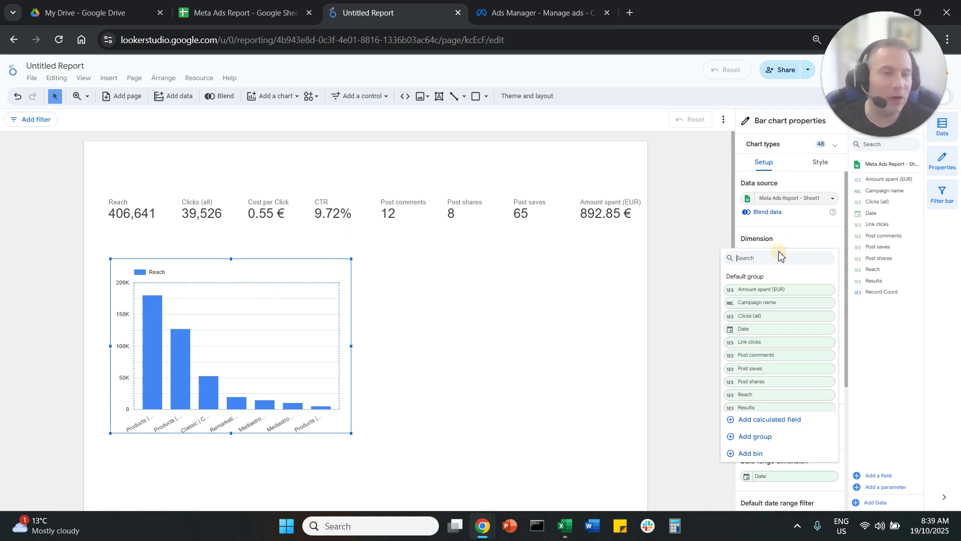
click(749, 329)
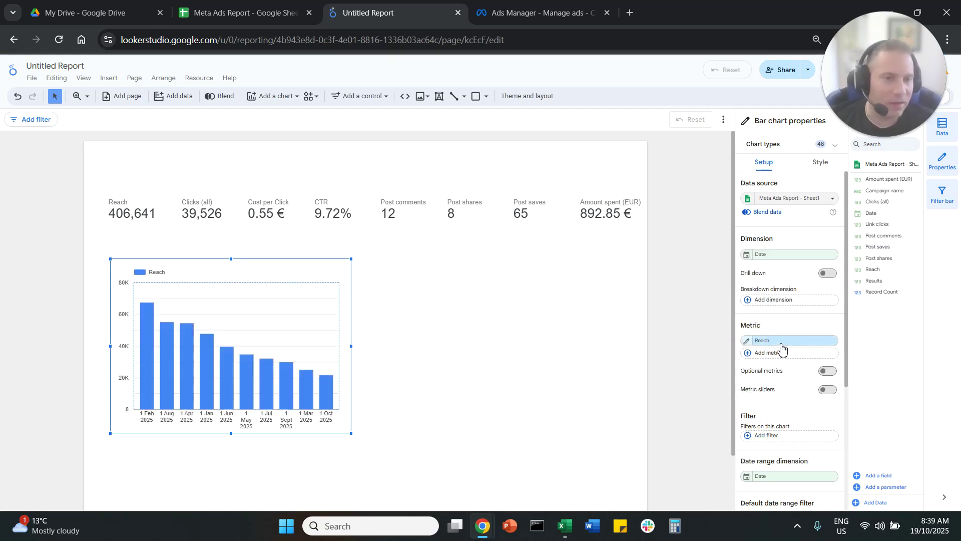
- Sort the bar chart by Date in ascending order
scroll(773, 362, down, 3)
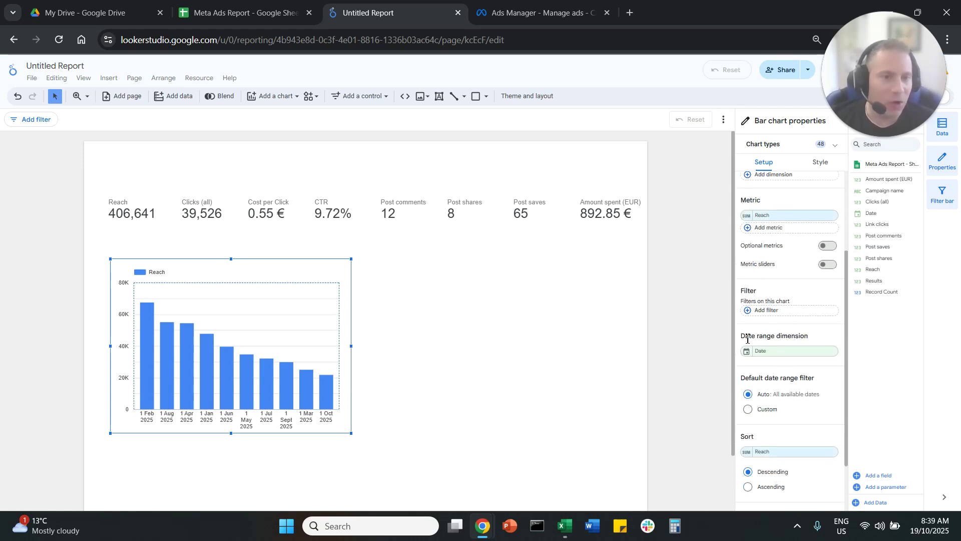
scroll(747, 341, down, 2)
double_click(747, 373)
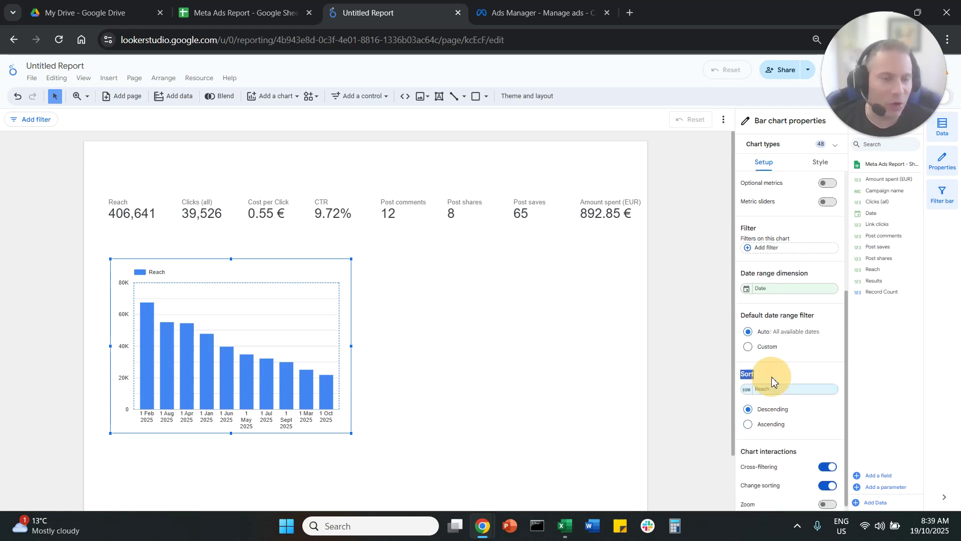
click(779, 394)
click(766, 236)
click(748, 424)
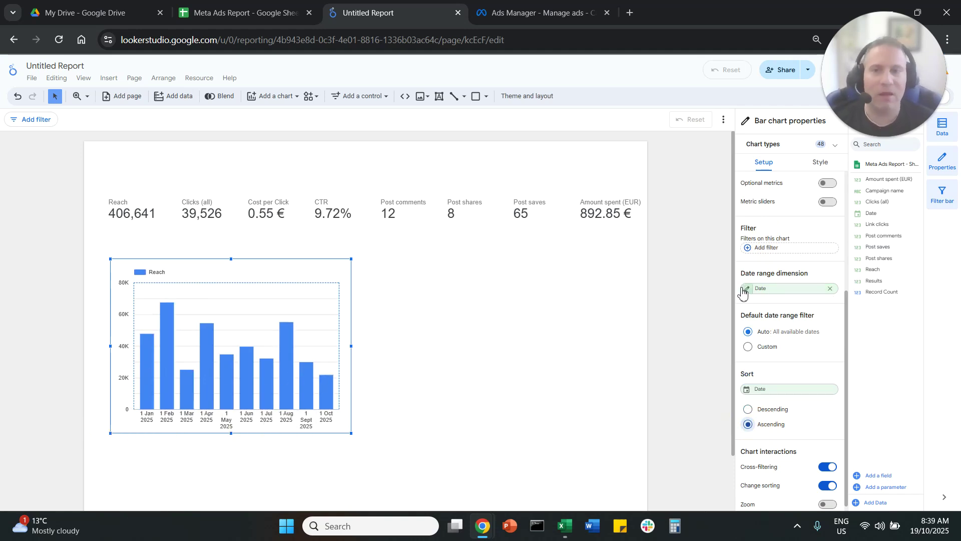
- Set the bar chart's number of bars to 12 and show its data labels
click(820, 163)
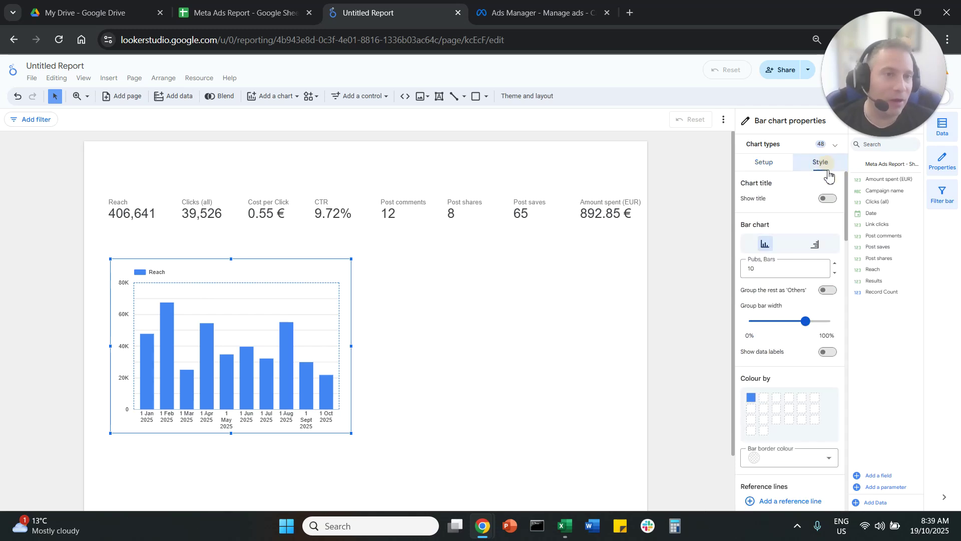
drag(765, 268, 735, 274)
text(12)
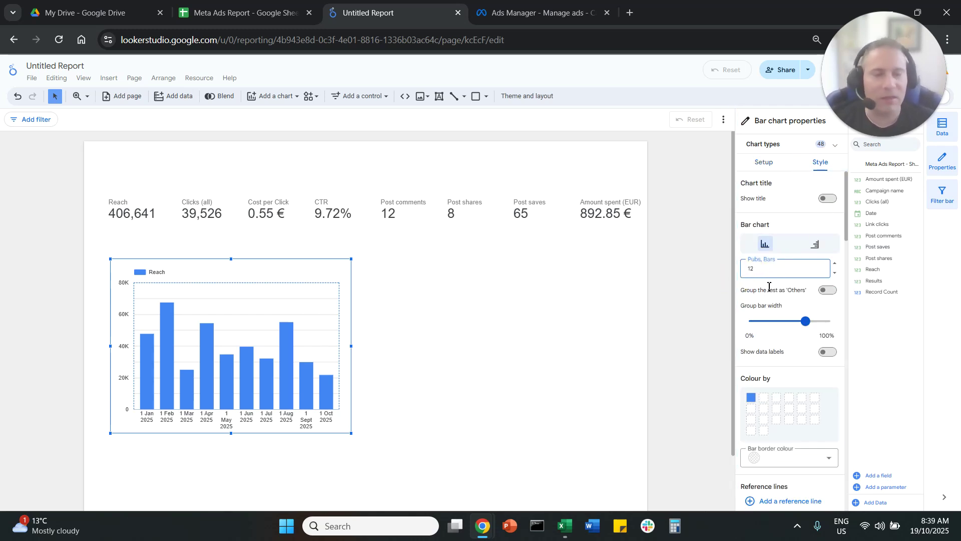
click(761, 281)
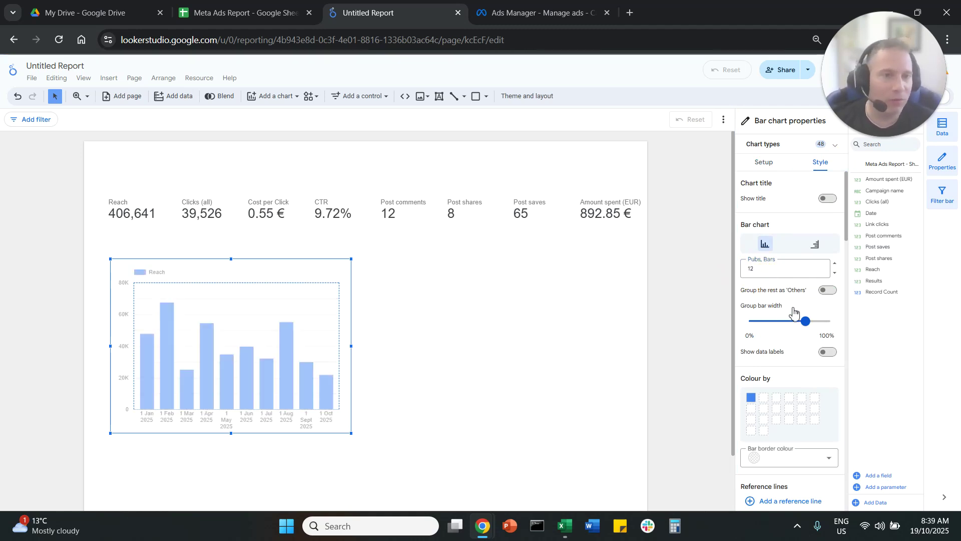
click(828, 352)
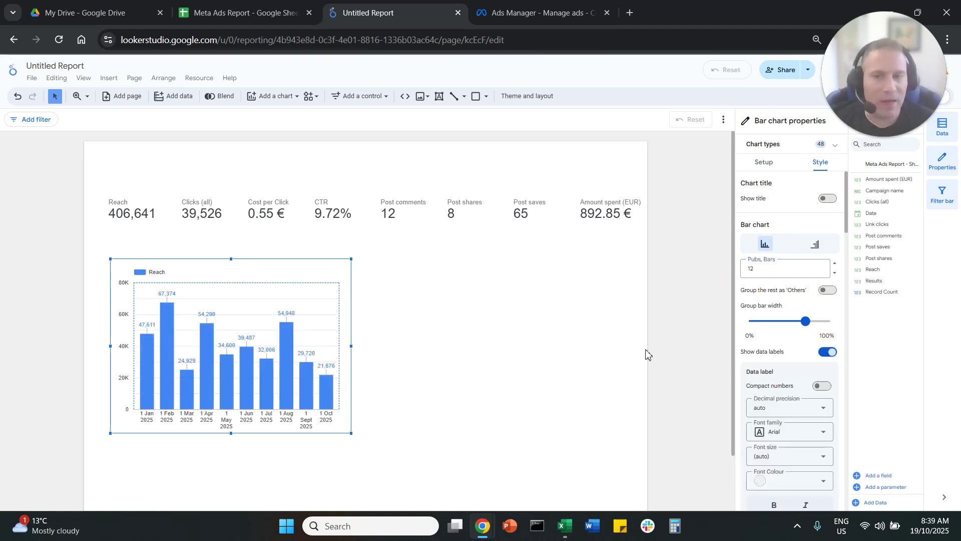
- Return to the bar chart's setup options and shift the chart slightly up and to the left
click(765, 162)
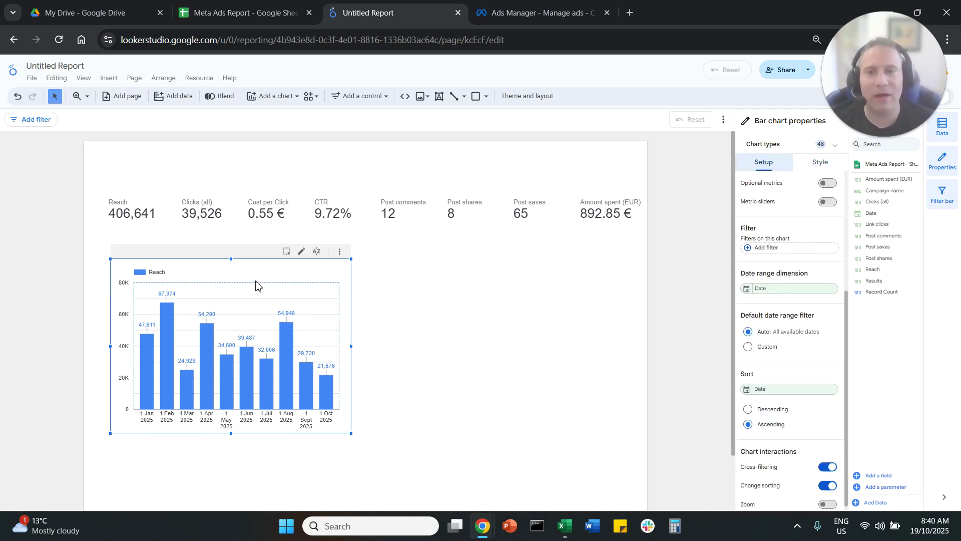
scroll(782, 220, up, 4)
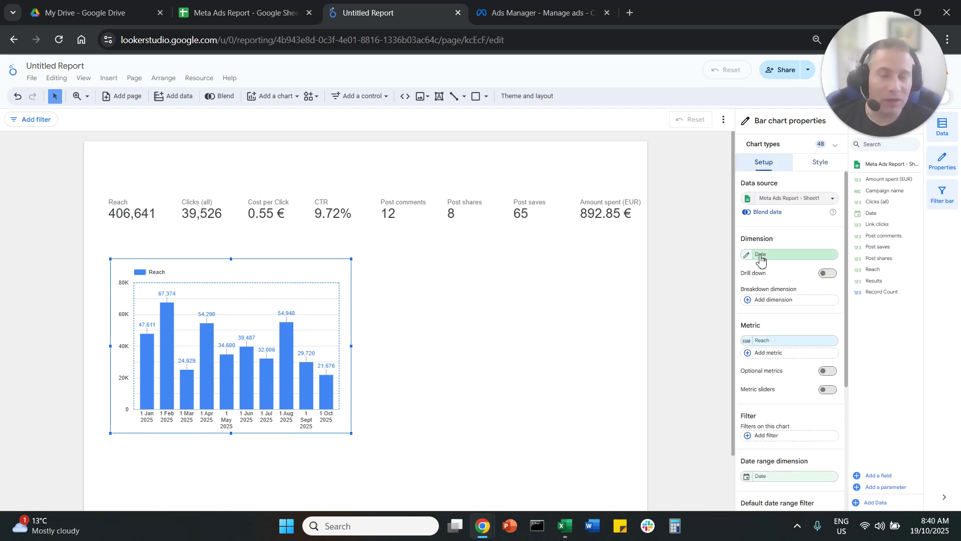
drag(272, 279, 268, 279)
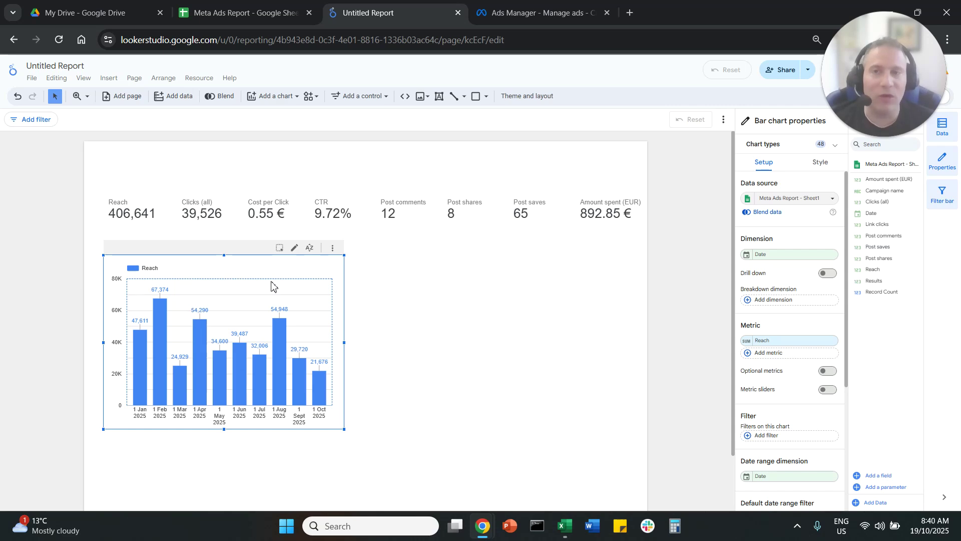
- Switch to the Meta Ads Report spreadsheet and check that cell A2 holds a real date
click(272, 13)
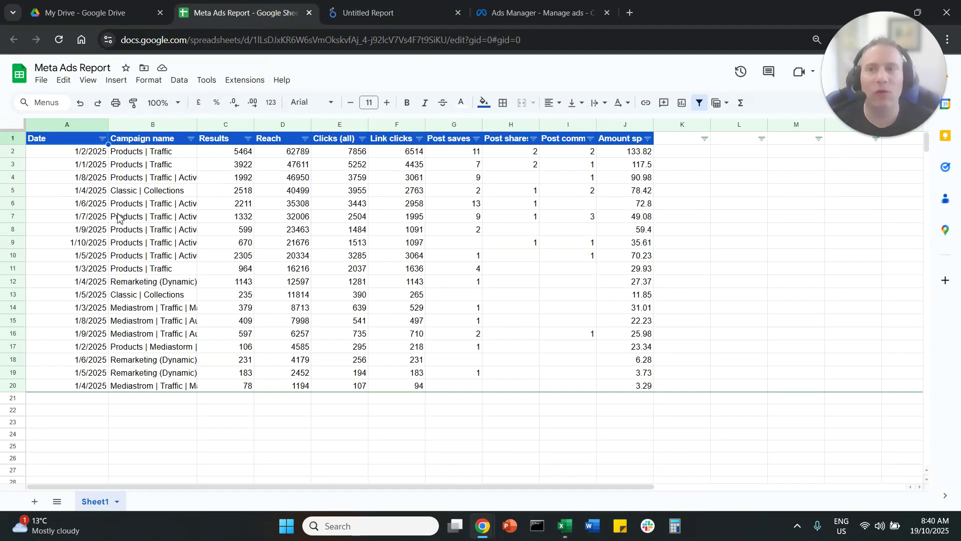
double_click(85, 152)
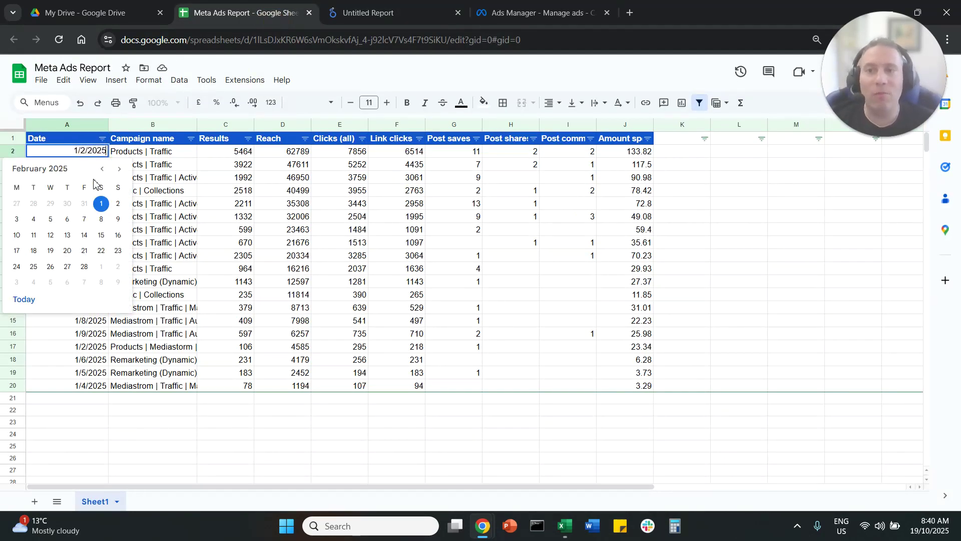
click(170, 164)
- Apply the Date number format to the dates in A2:A20
drag(83, 151, 86, 390)
click(150, 80)
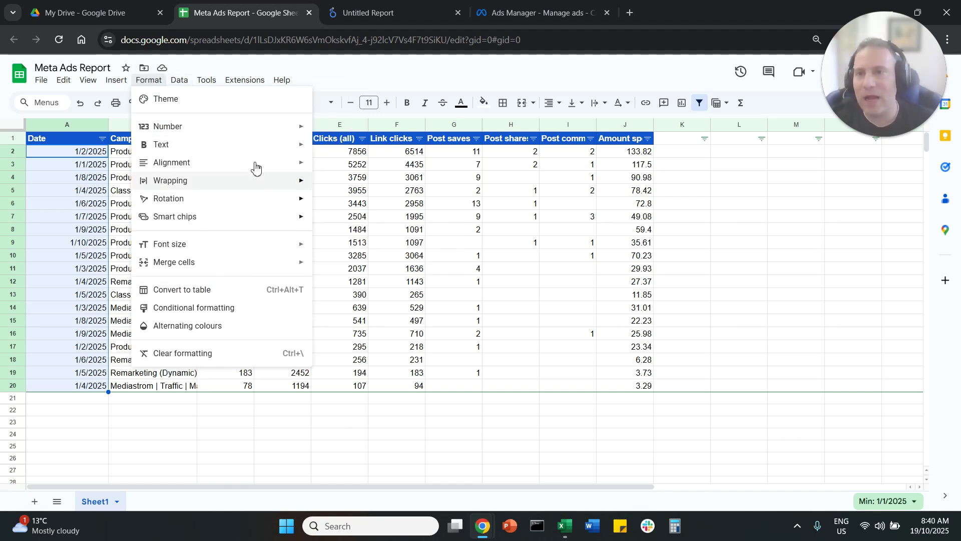
mouse_move(275, 133)
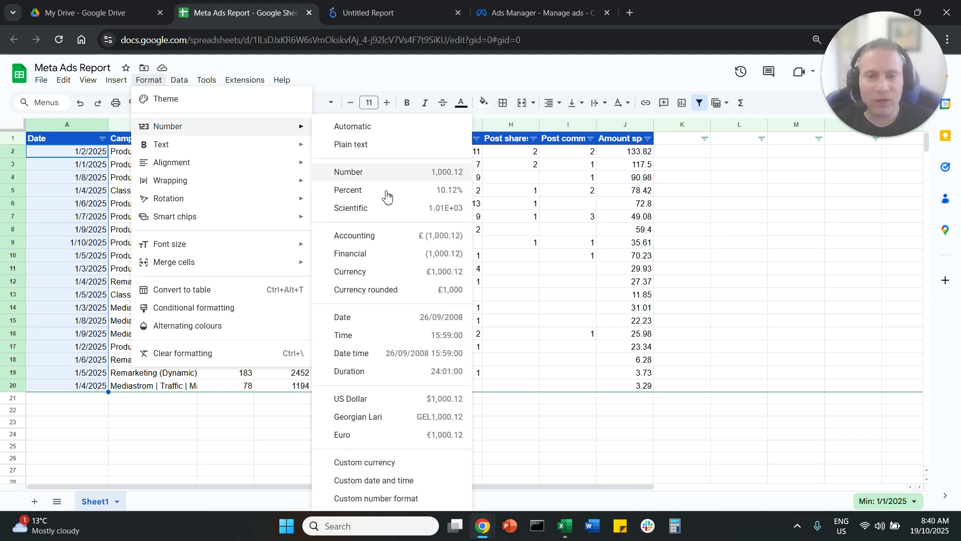
click(388, 323)
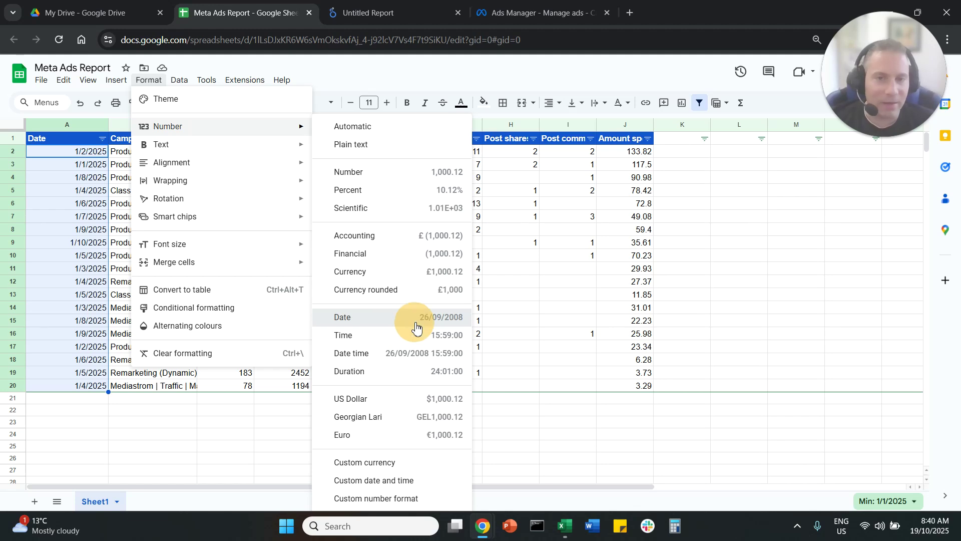
click(566, 308)
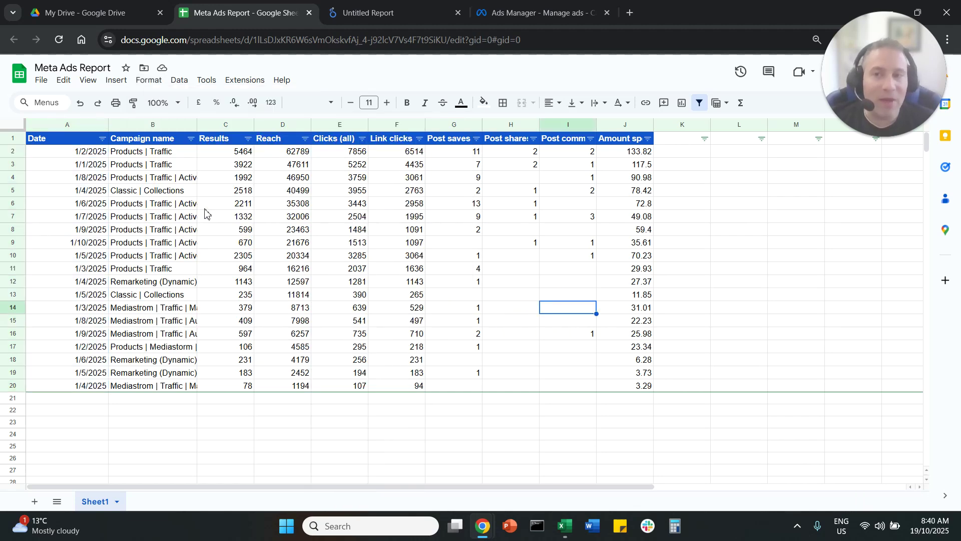
- Open cell A2 once more to check its date picker, leaving the value as it is
double_click(95, 152)
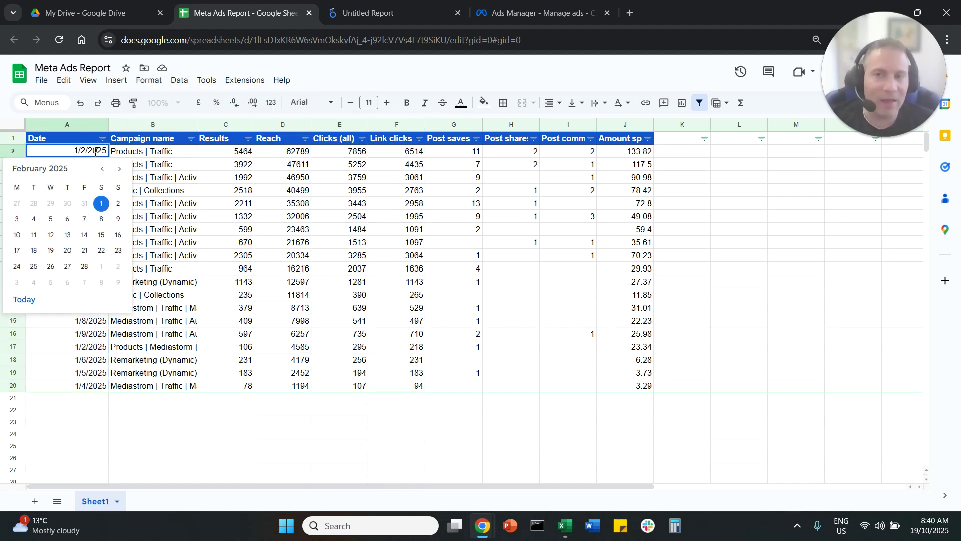
click(151, 156)
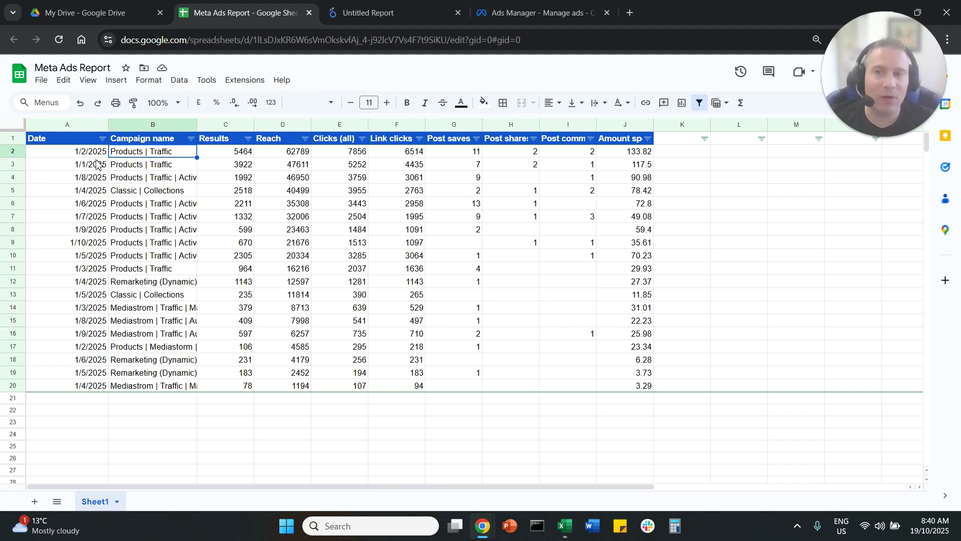
click(99, 154)
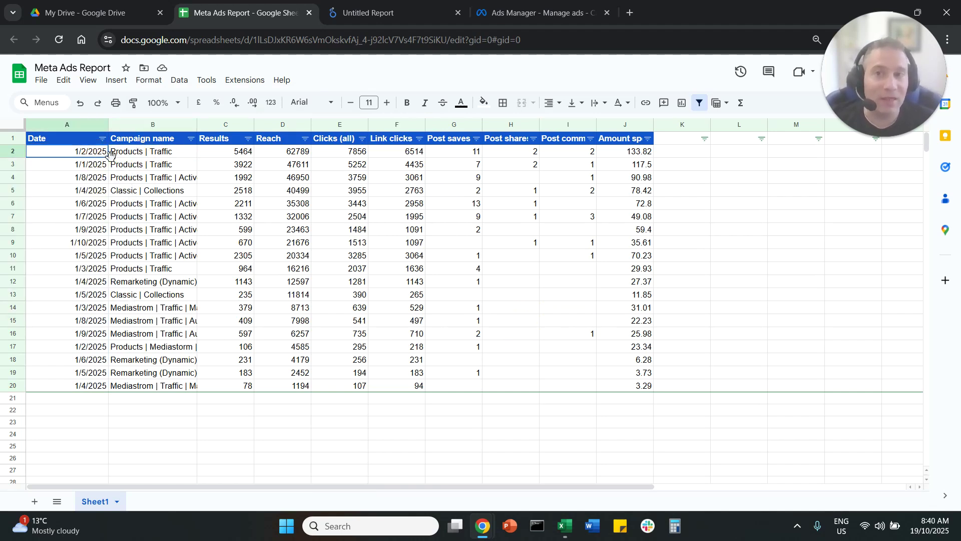
- Switch back to the Looker Studio report and open the chart's data source to check the Date field's type
click(399, 15)
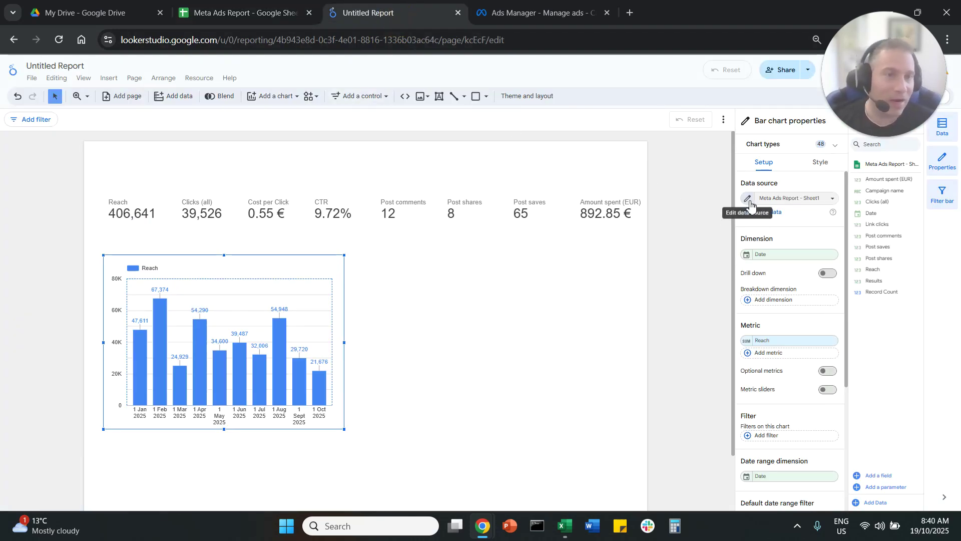
click(748, 199)
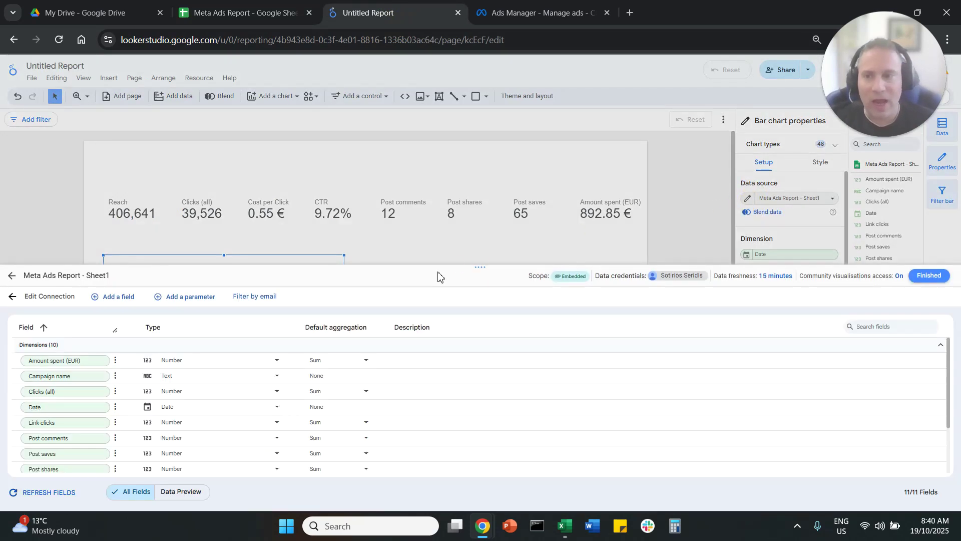
click(40, 409)
double_click(39, 408)
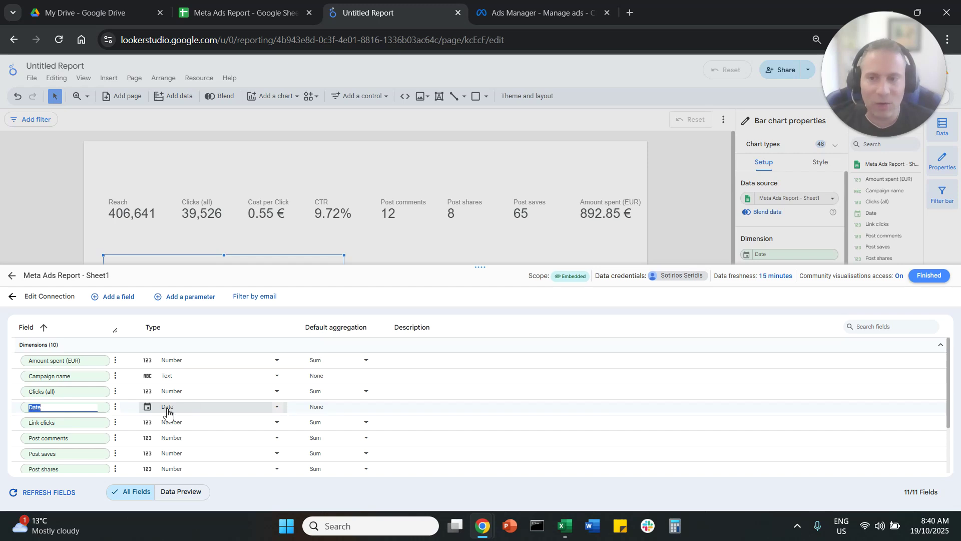
click(150, 328)
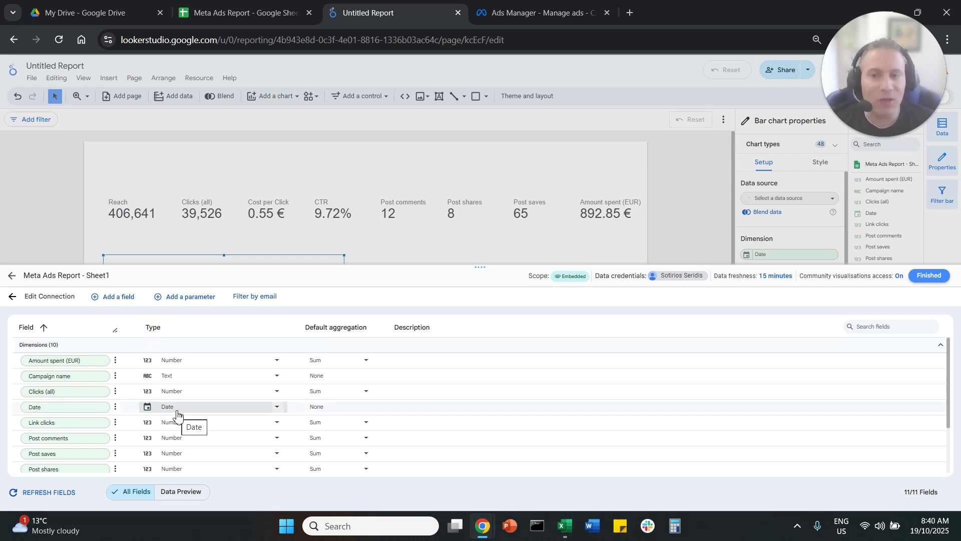
- Review the Date and Time type options for the Date field and close the data source without changing it
click(178, 411)
mouse_move(207, 406)
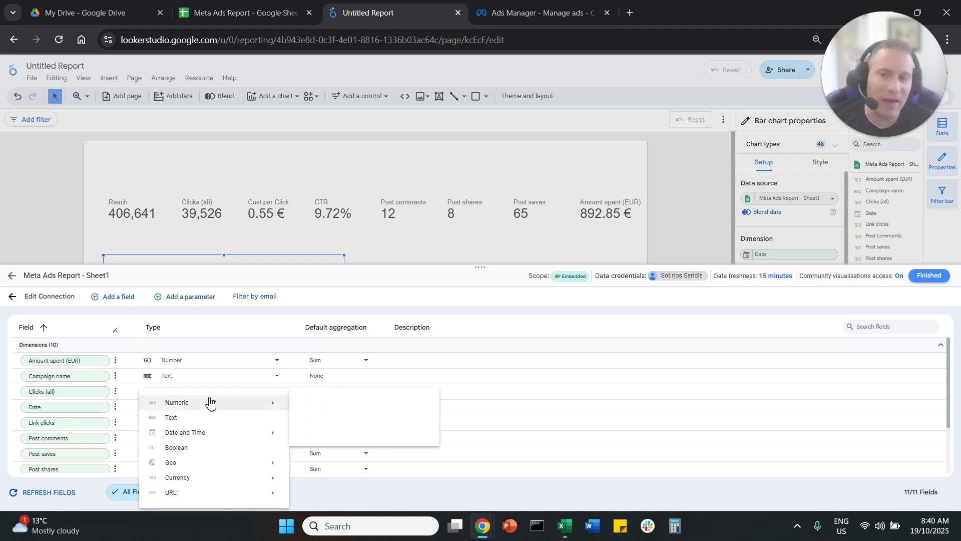
mouse_move(214, 432)
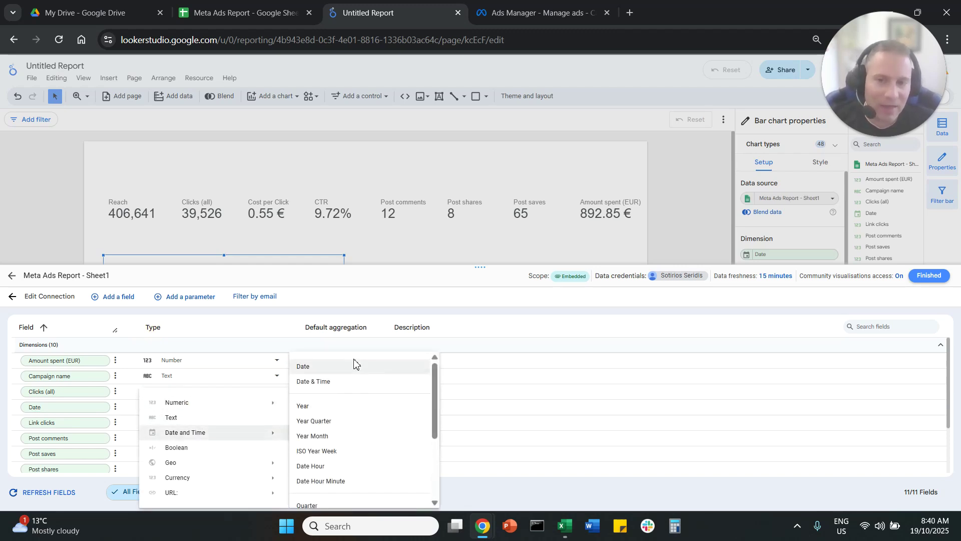
click(387, 224)
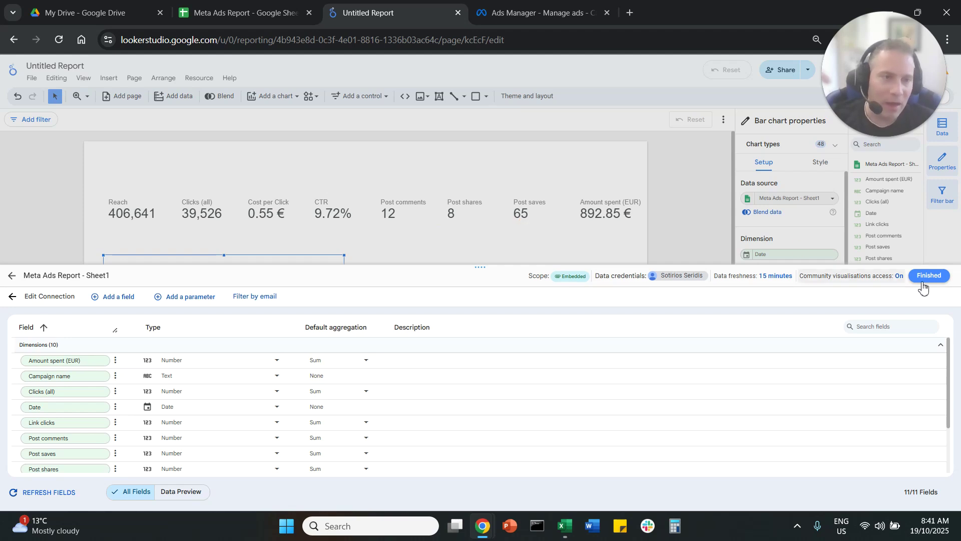
click(929, 276)
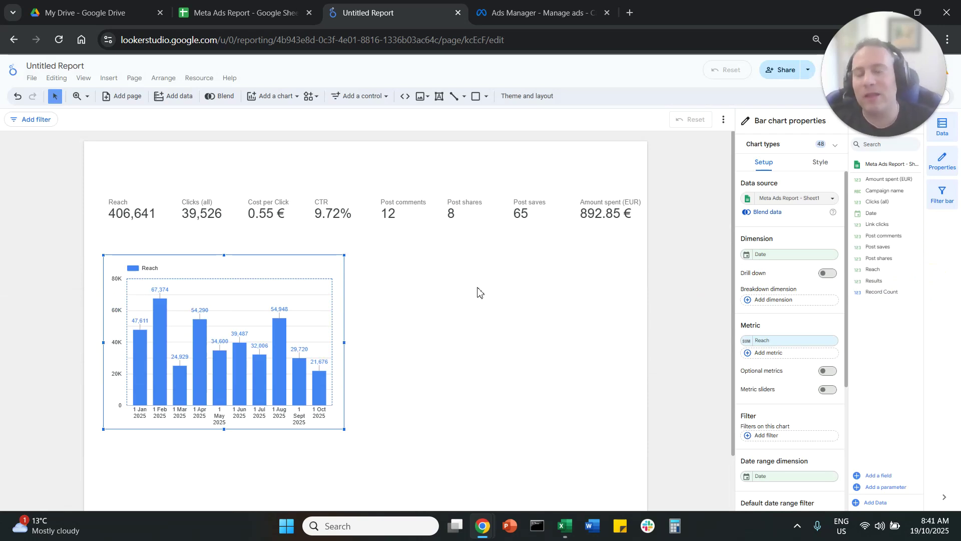
- Insert a combo chart into the empty space beside the Reach bar chart
click(438, 296)
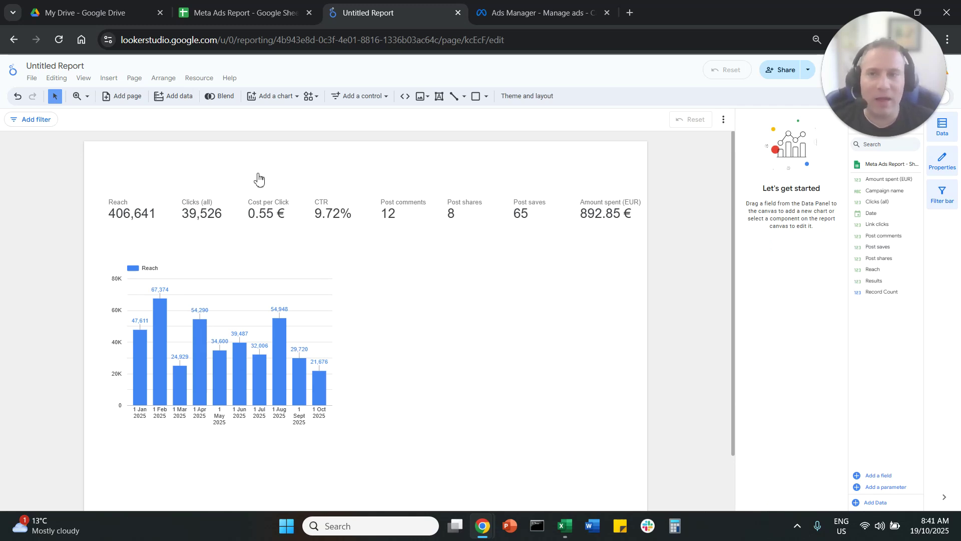
click(108, 78)
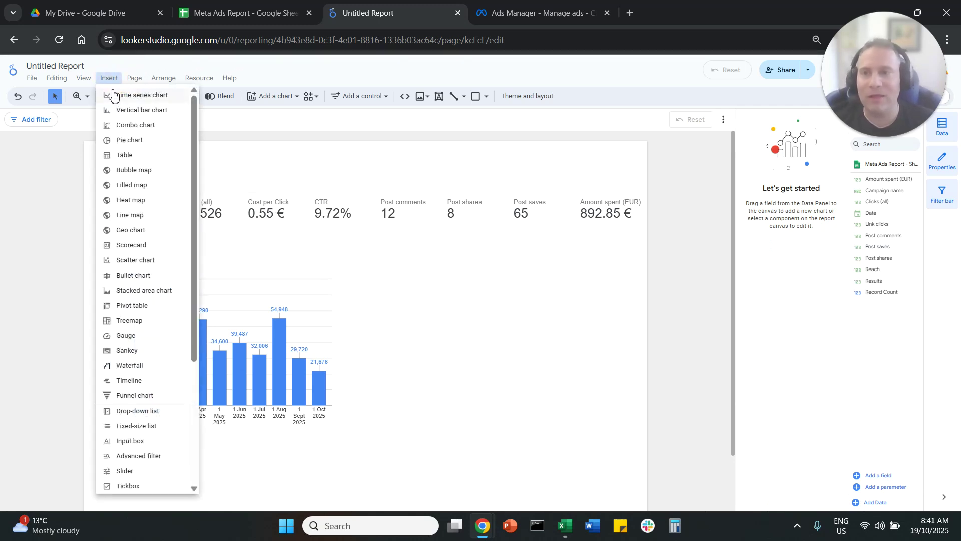
click(131, 126)
click(368, 267)
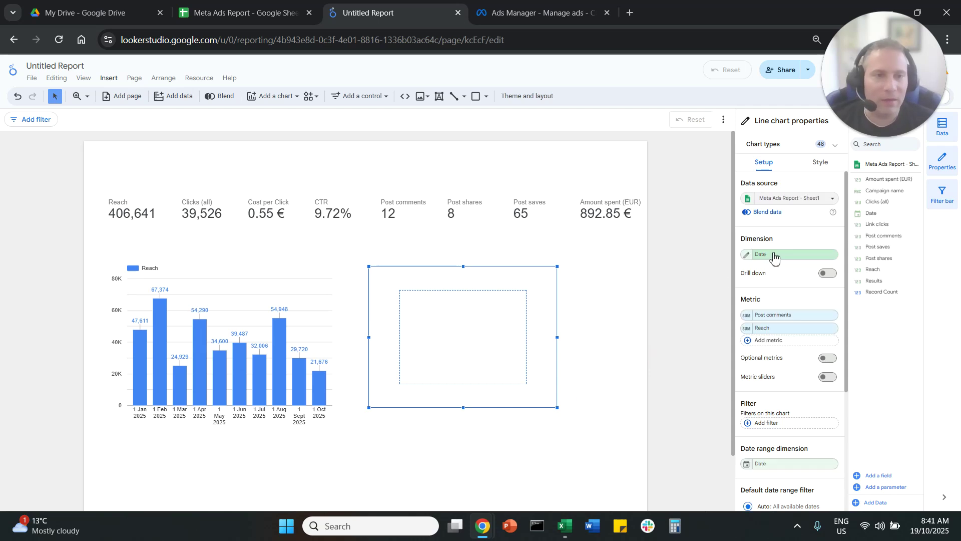
- Sort the combo chart by Date in ascending order
scroll(801, 420, down, 4)
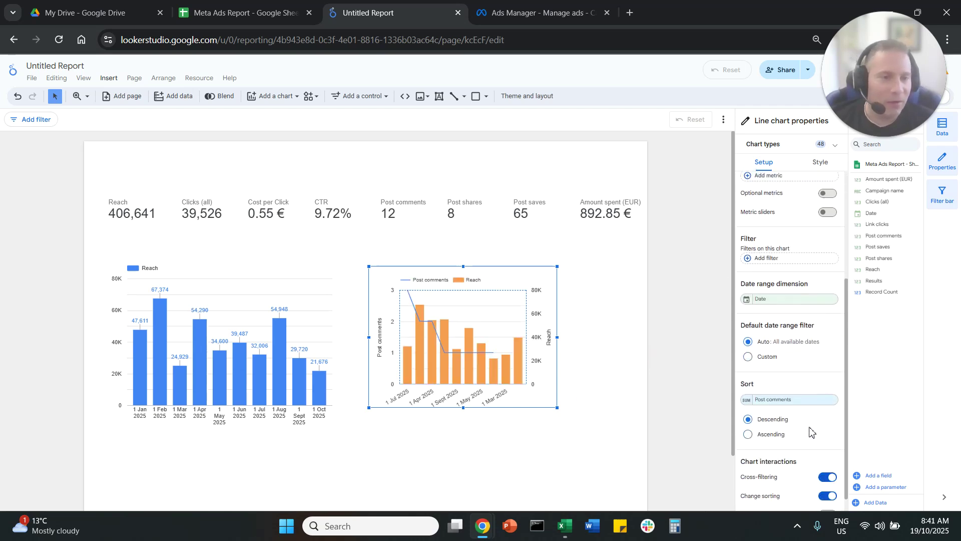
click(792, 386)
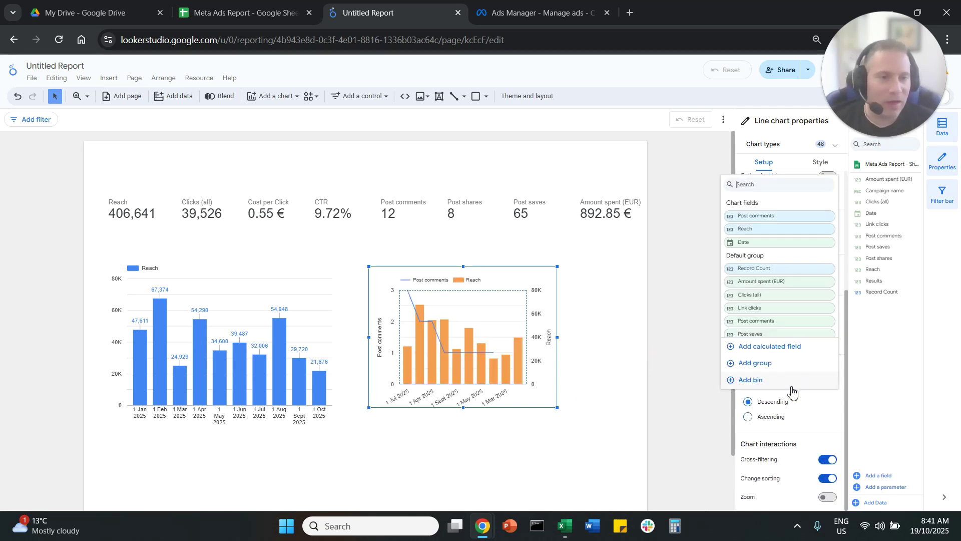
click(775, 243)
click(749, 416)
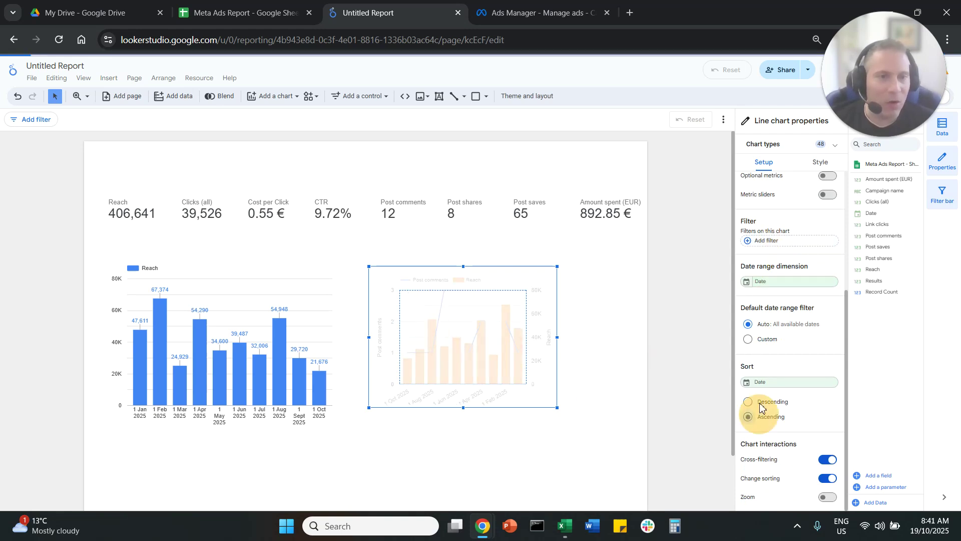
- Replace the combo chart's Post comments metric with Clicks (all)
scroll(766, 276, up, 5)
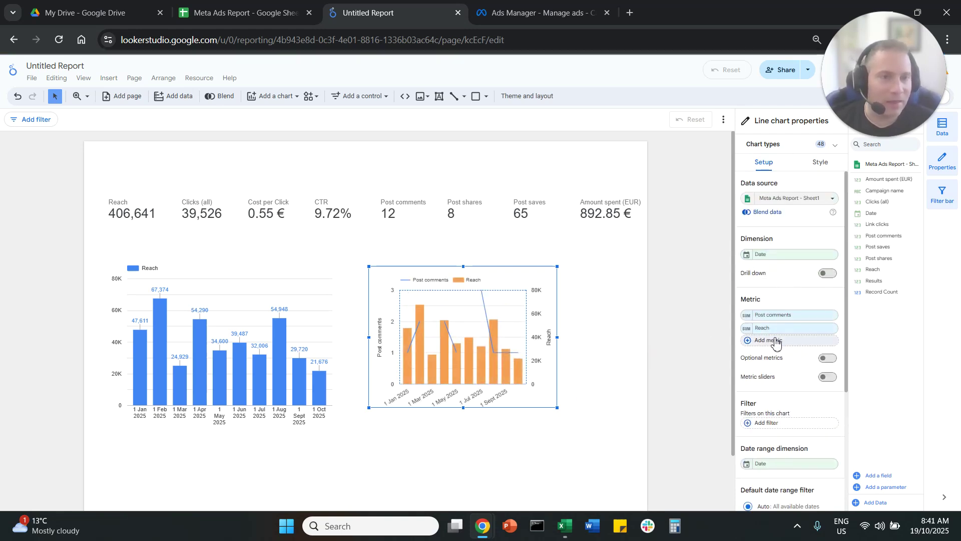
click(786, 316)
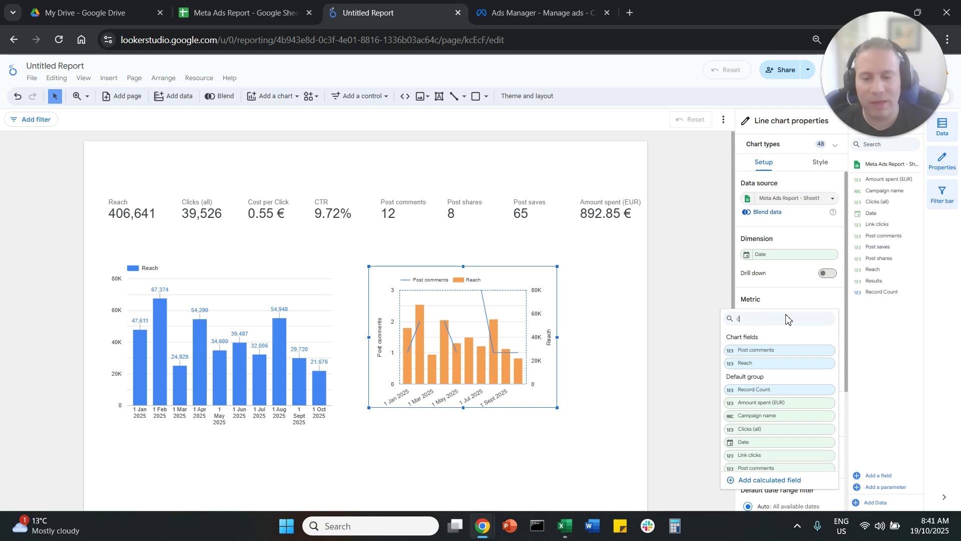
text(clic)
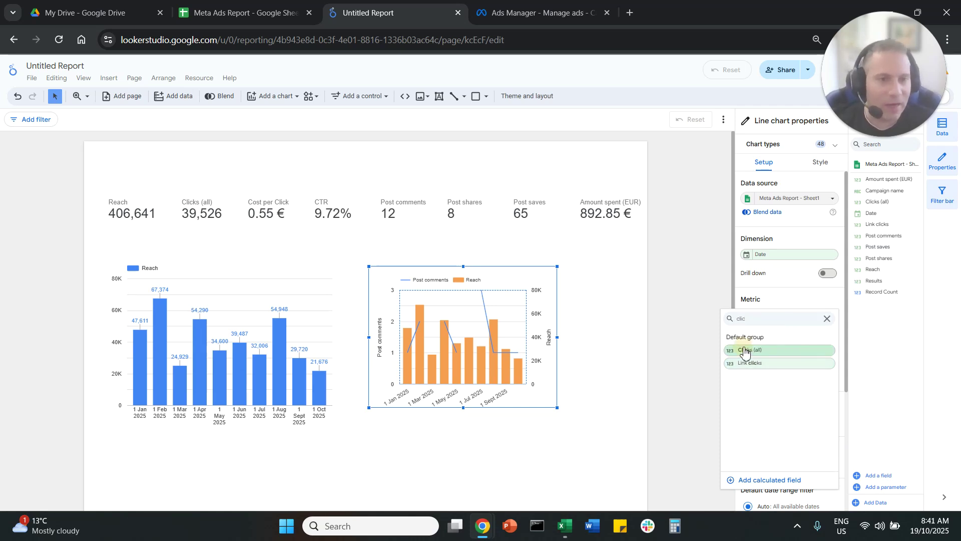
click(773, 350)
- Check which metric the Cost per Click scorecard uses and reselect the combo chart
click(785, 329)
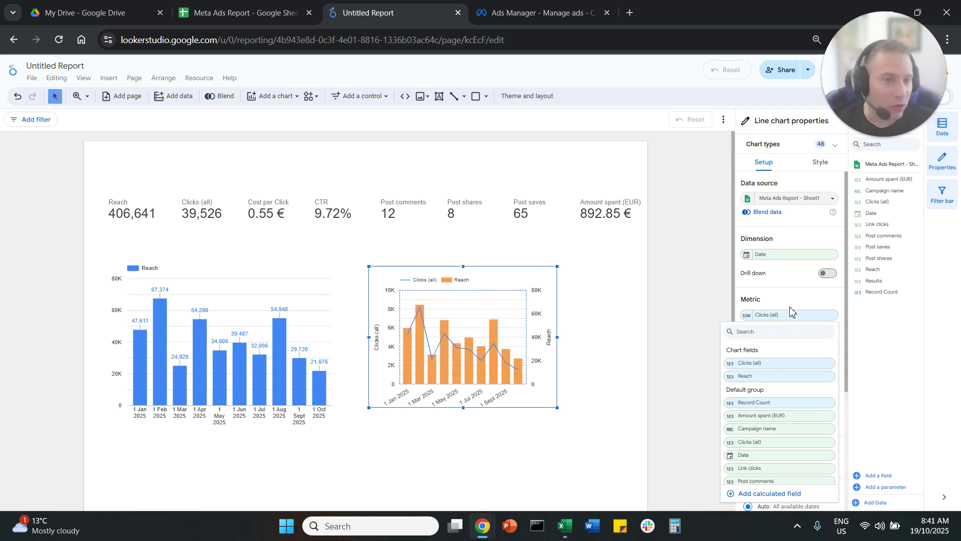
click(796, 292)
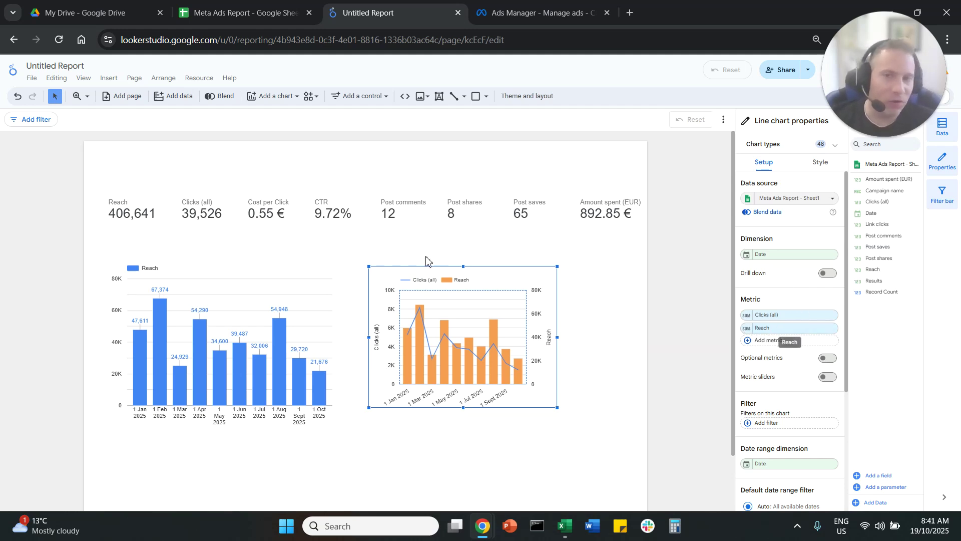
click(290, 213)
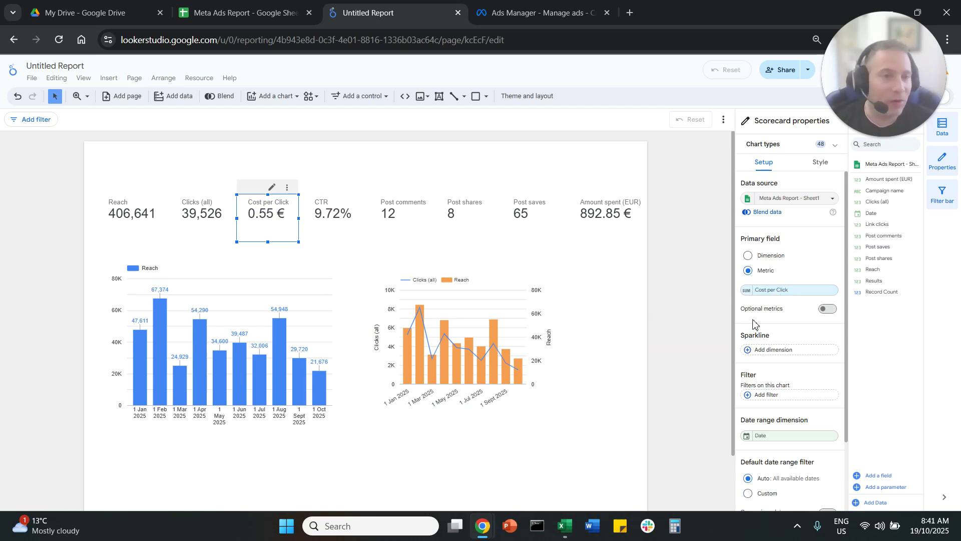
click(475, 380)
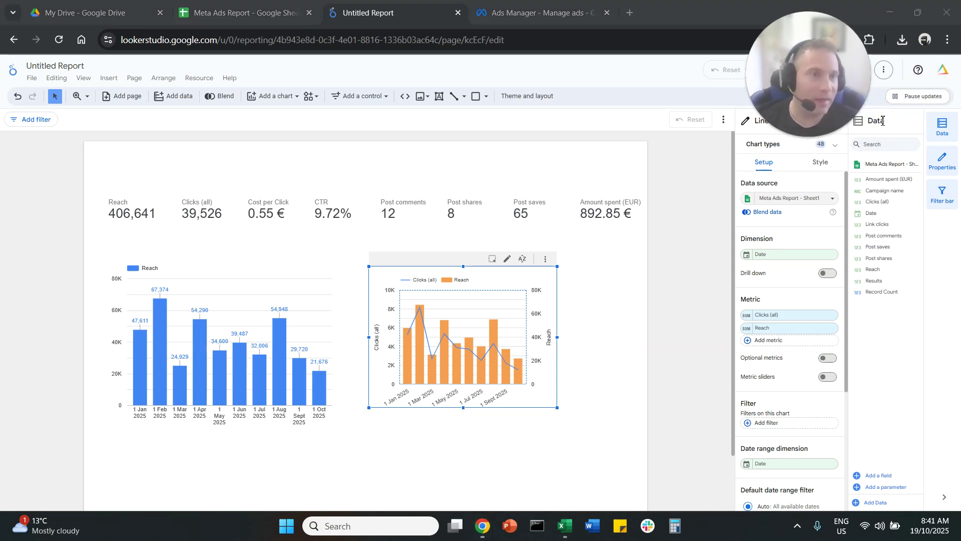
- Start a new calculated field in the Meta Ads Report data source and name it CPC
double_click(882, 121)
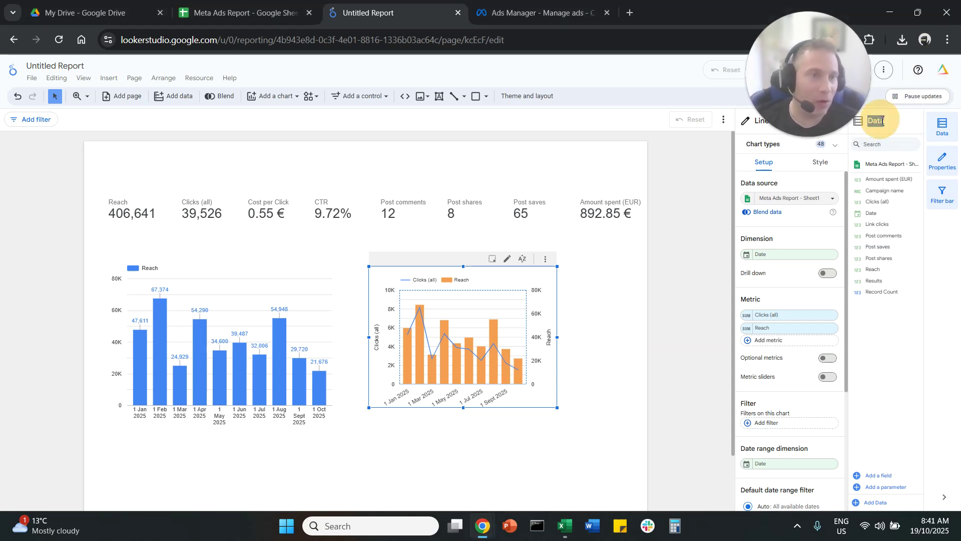
click(892, 478)
click(904, 409)
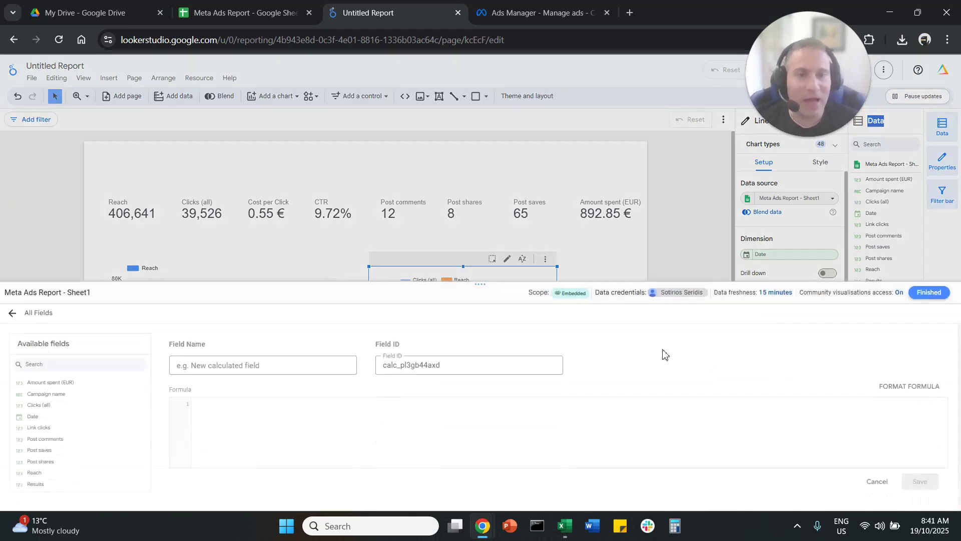
click(214, 353)
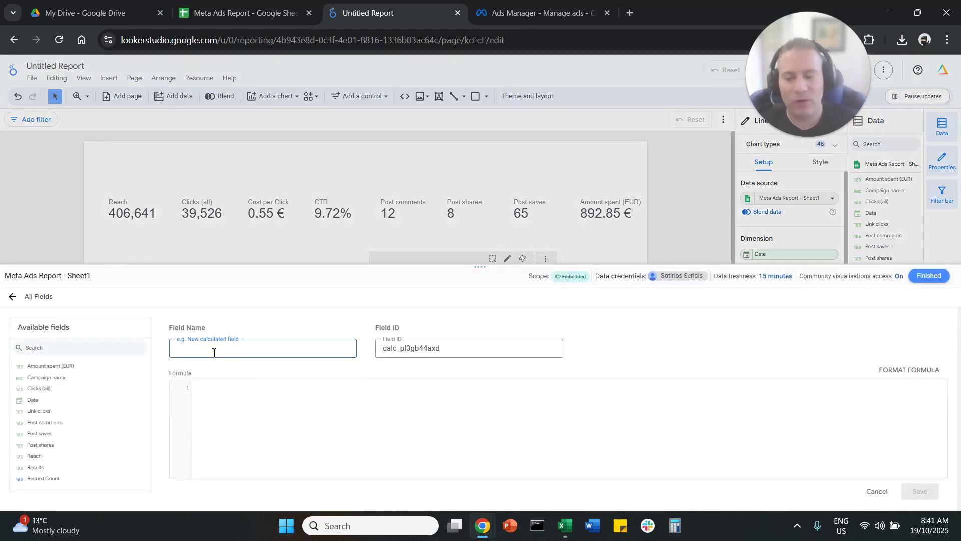
click(243, 417)
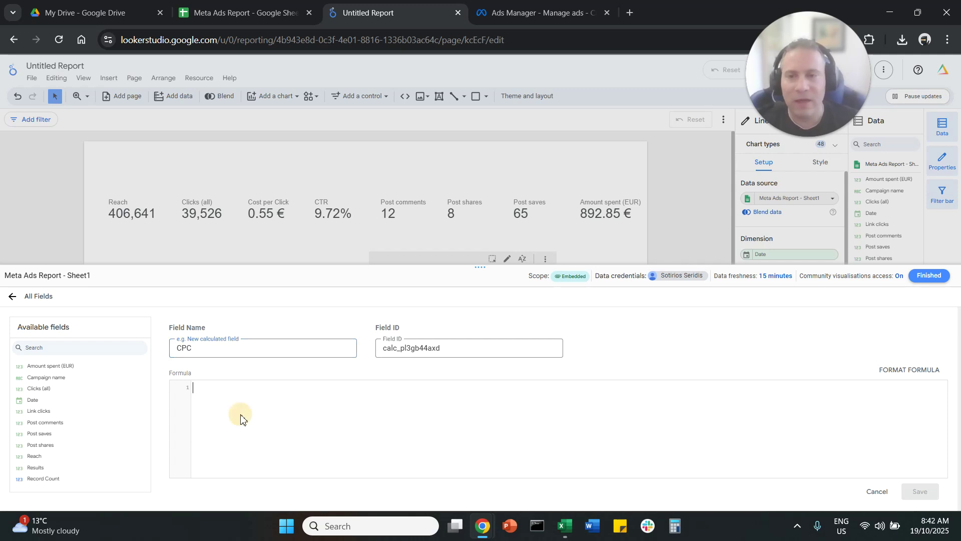
- Define the CPC formula as Amount spent (EUR) / Clicks (all), save the field and close the data source editor
text(amou)
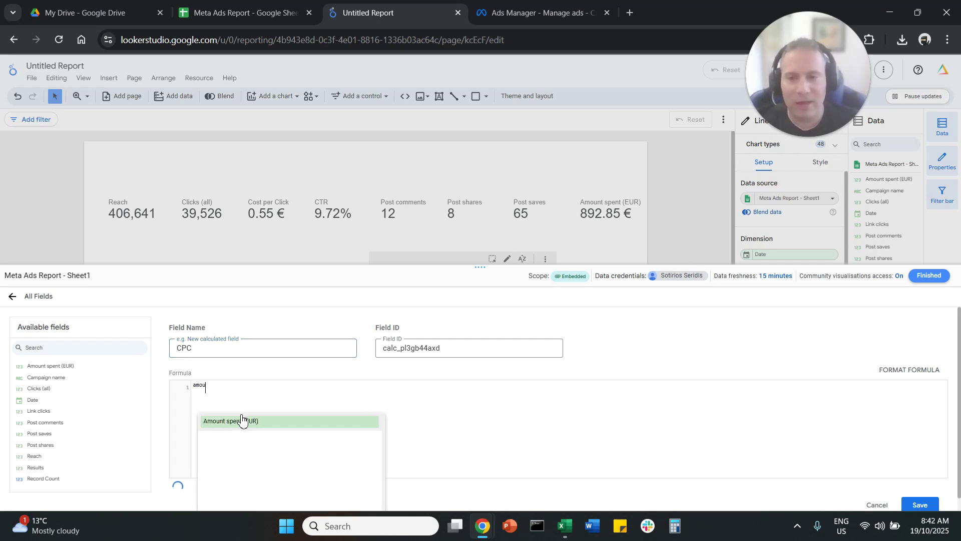
key(Return)
text(/clic)
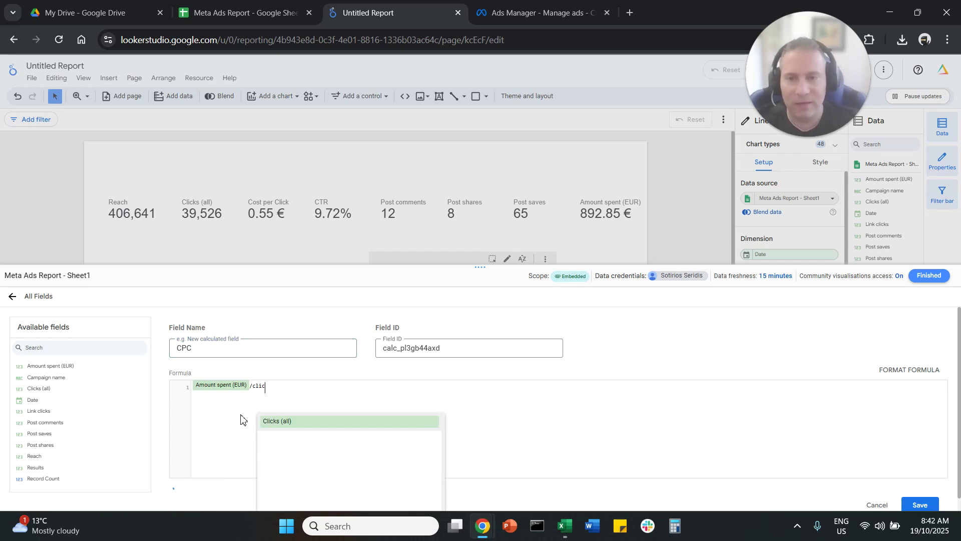
click(298, 423)
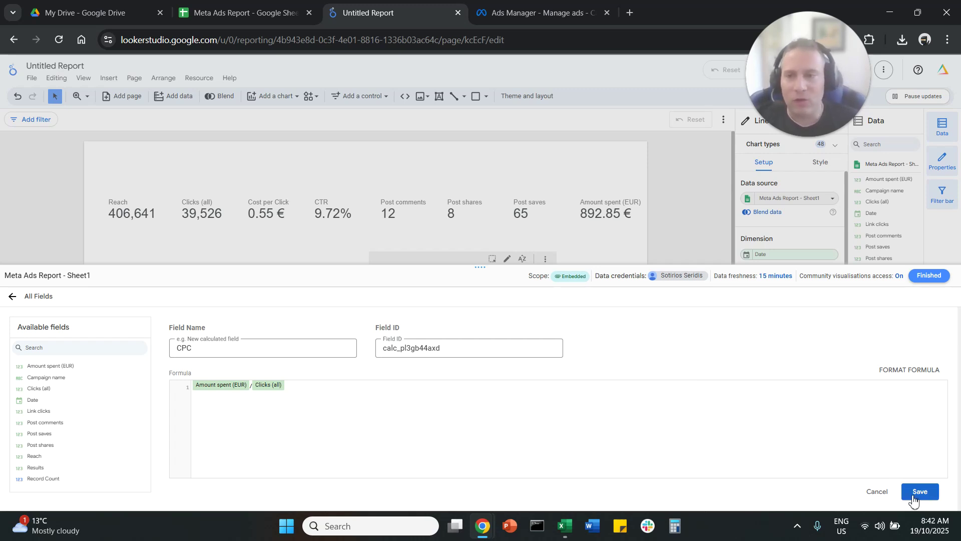
click(914, 499)
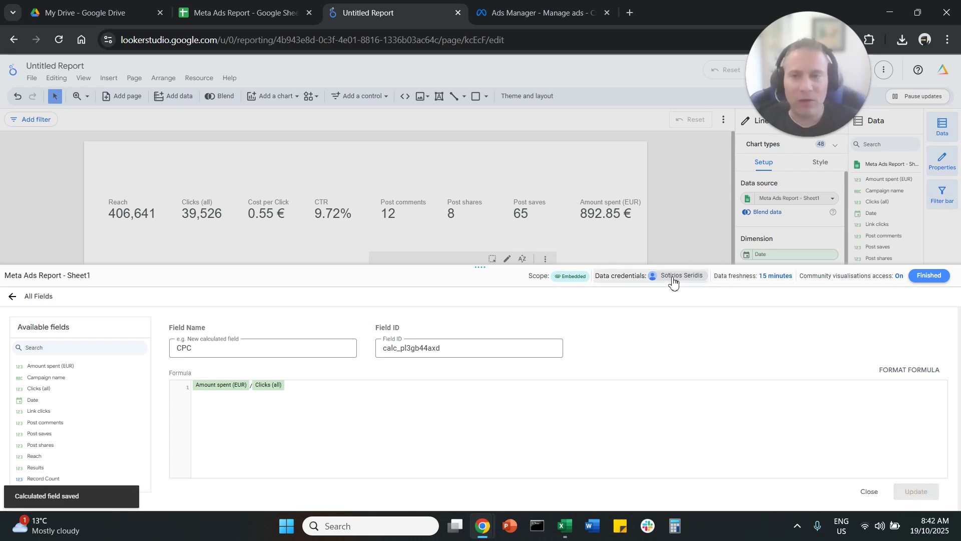
click(908, 283)
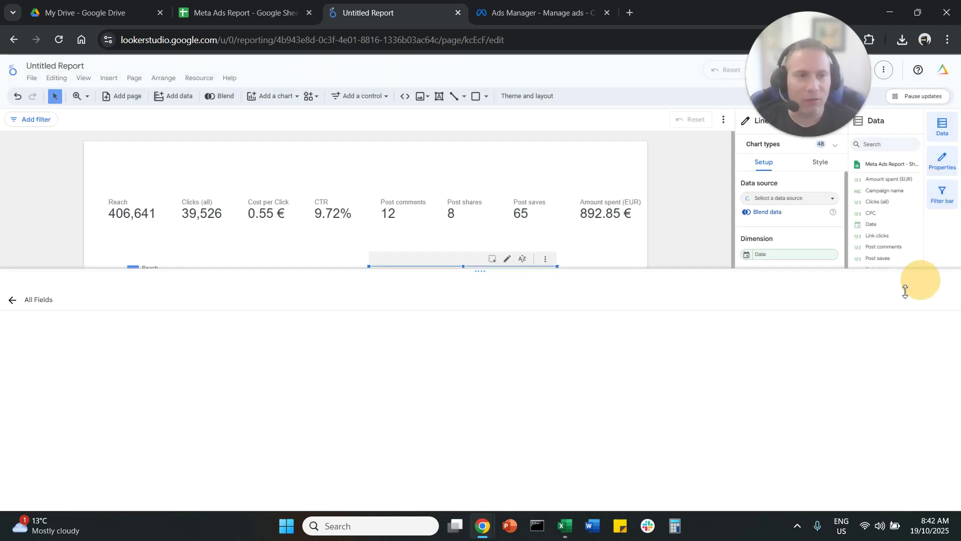
- Replace the combo chart's Reach metric with CPC
click(798, 327)
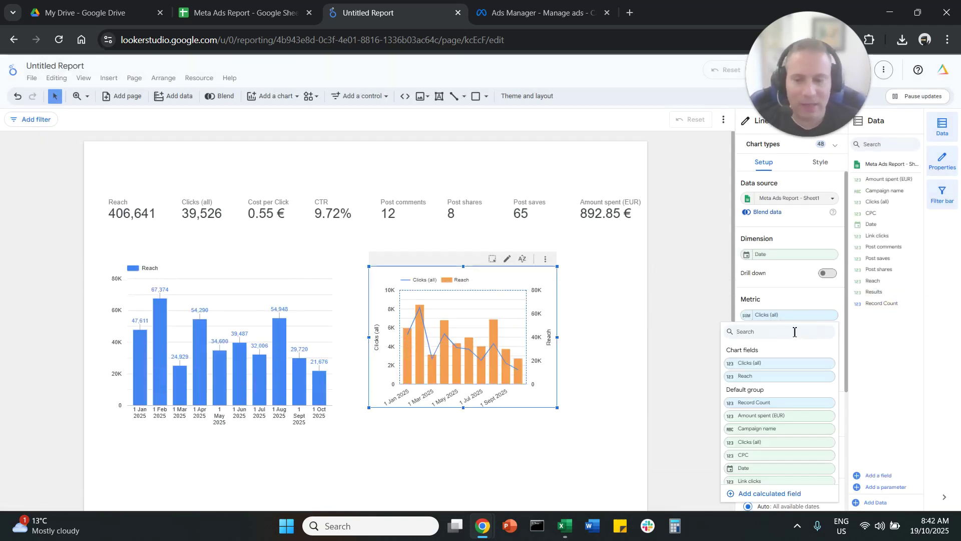
text(cpc)
click(742, 363)
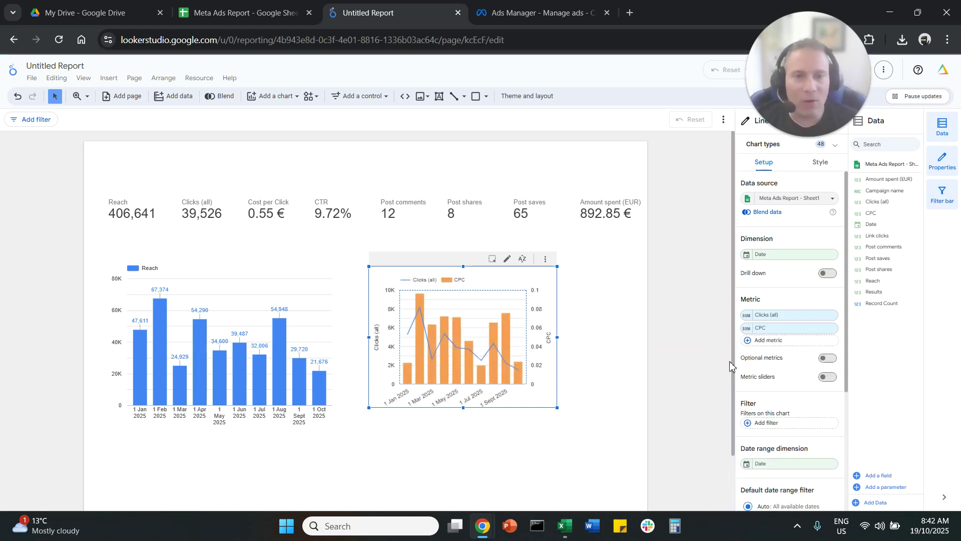
- Set the data type of the combo chart's CPC metric to the currency EUR - Euro (€)
click(747, 330)
click(718, 384)
mouse_move(706, 415)
mouse_move(703, 434)
scroll(822, 337, down, 5)
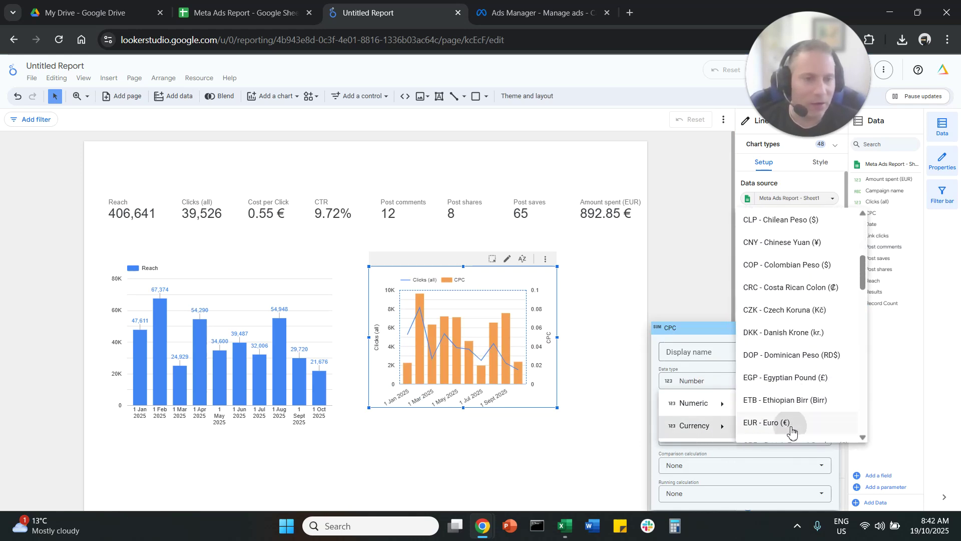
click(791, 432)
click(520, 318)
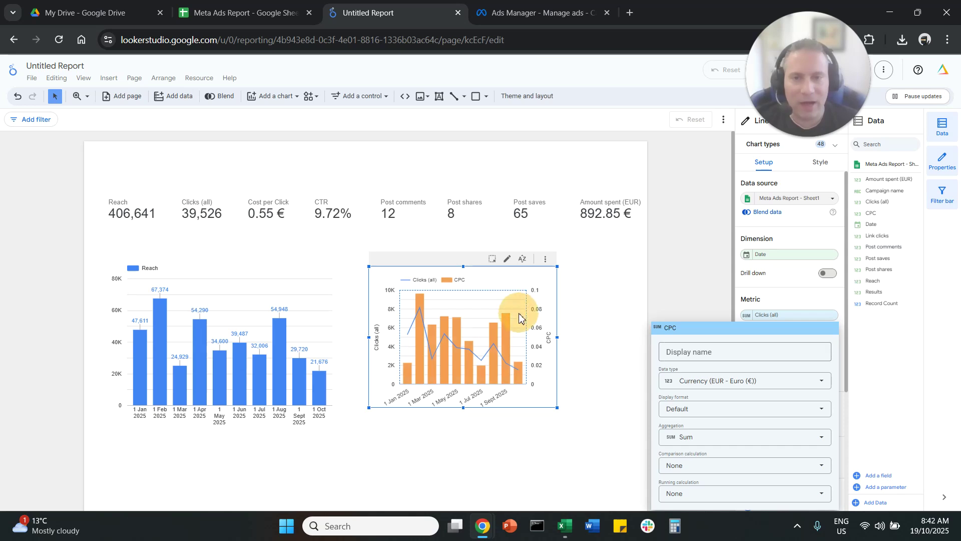
- Reposition and enlarge the combo chart so it fills the space beside the bar chart and their bottom edges line up
drag(515, 319, 496, 313)
drag(547, 330, 630, 331)
drag(492, 404, 491, 429)
drag(502, 359, 507, 354)
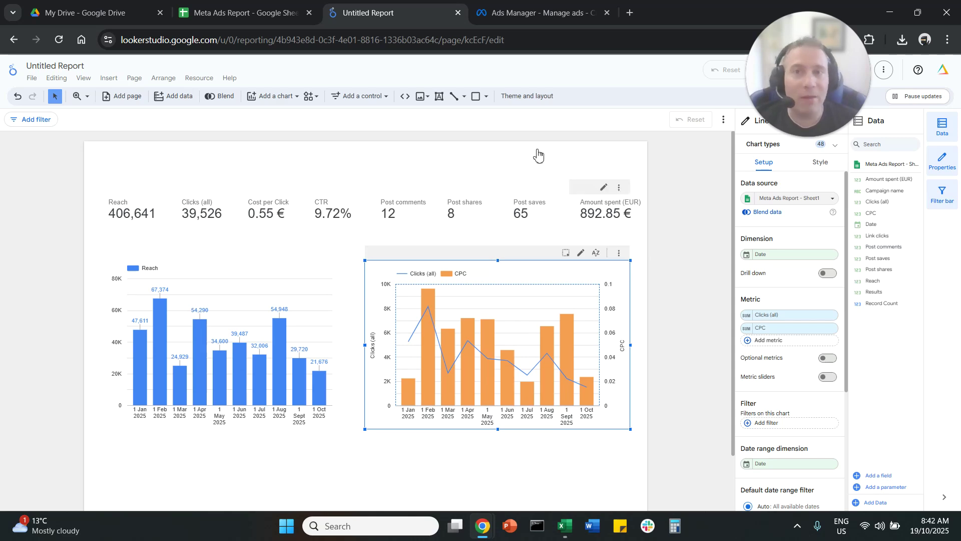
- Look over the campaign data in the Meta Ads Report spreadsheet, then return to the Looker Studio report and view the remaining page space
click(233, 6)
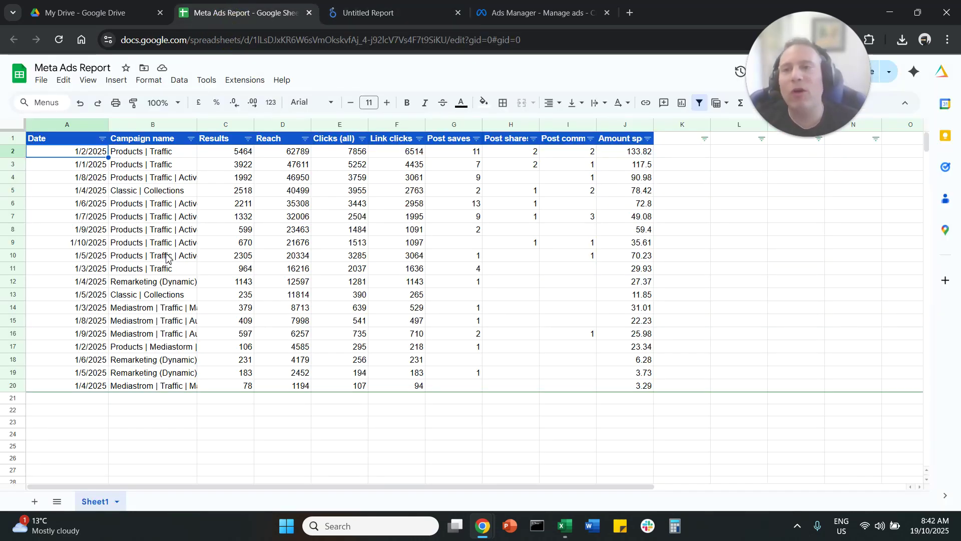
click(389, 15)
scroll(281, 305, down, 2)
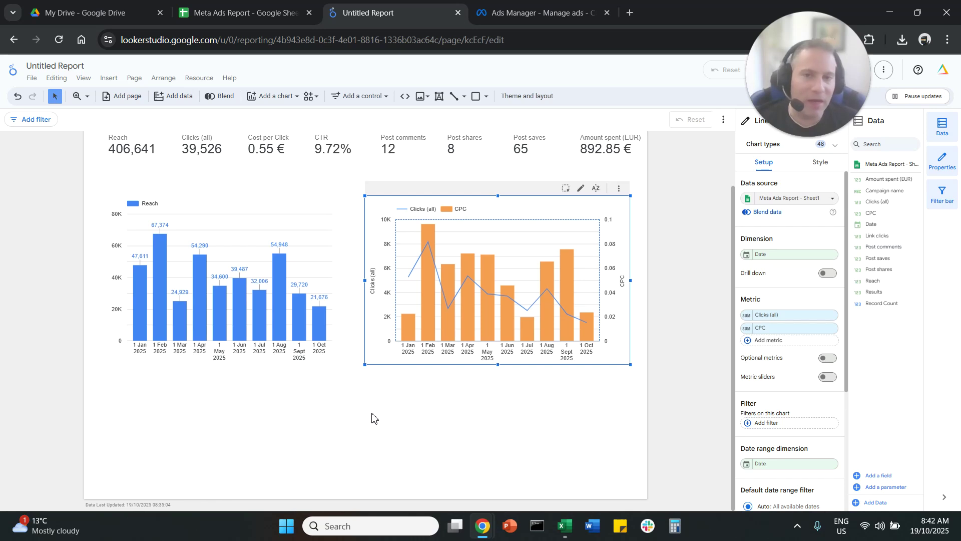
scroll(372, 418, up, 2)
- Set the current page's canvas height to 2500 px and check the lengthened page
click(134, 78)
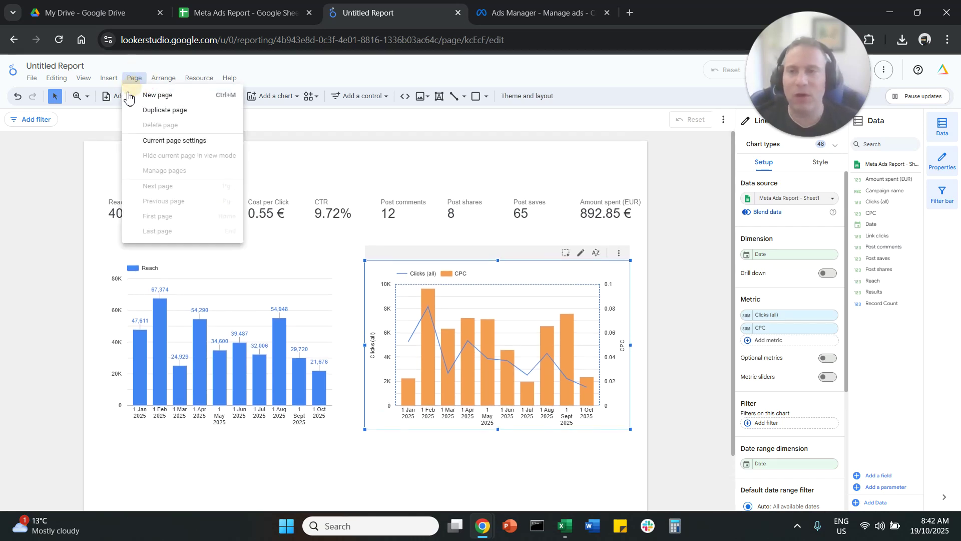
click(200, 141)
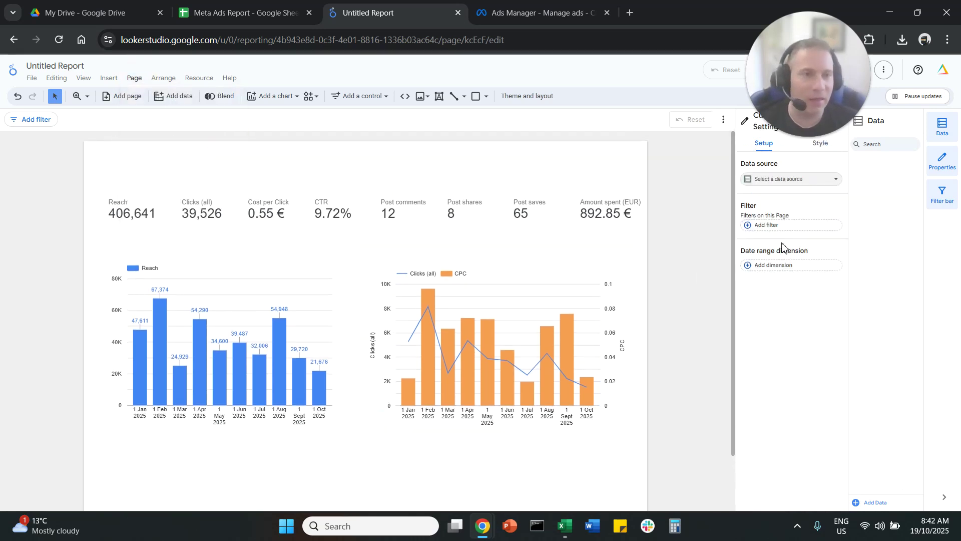
click(820, 144)
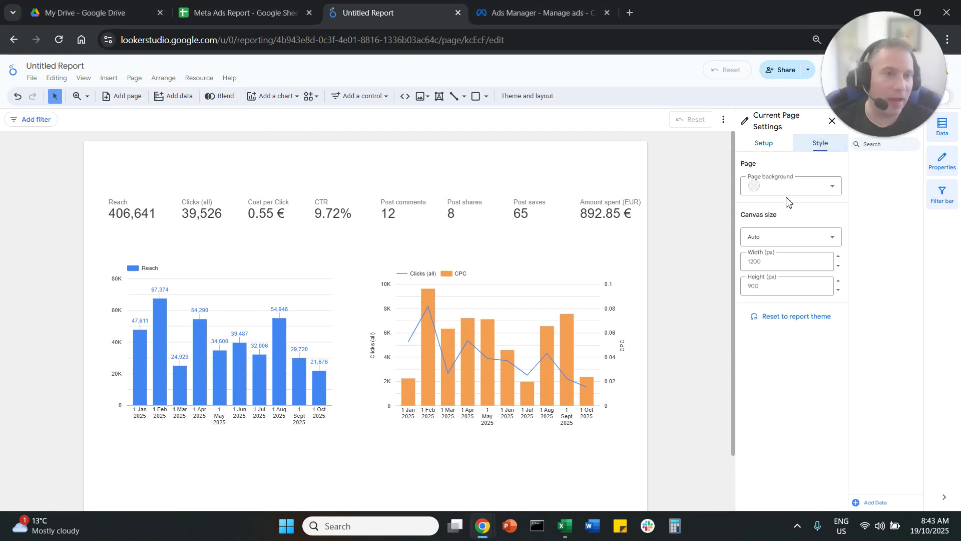
click(771, 284)
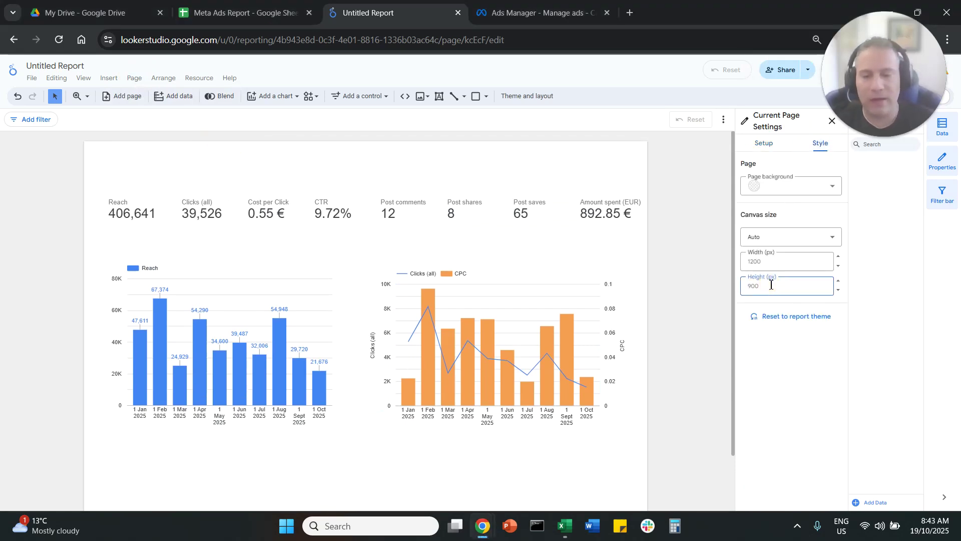
text(2500)
key(Return)
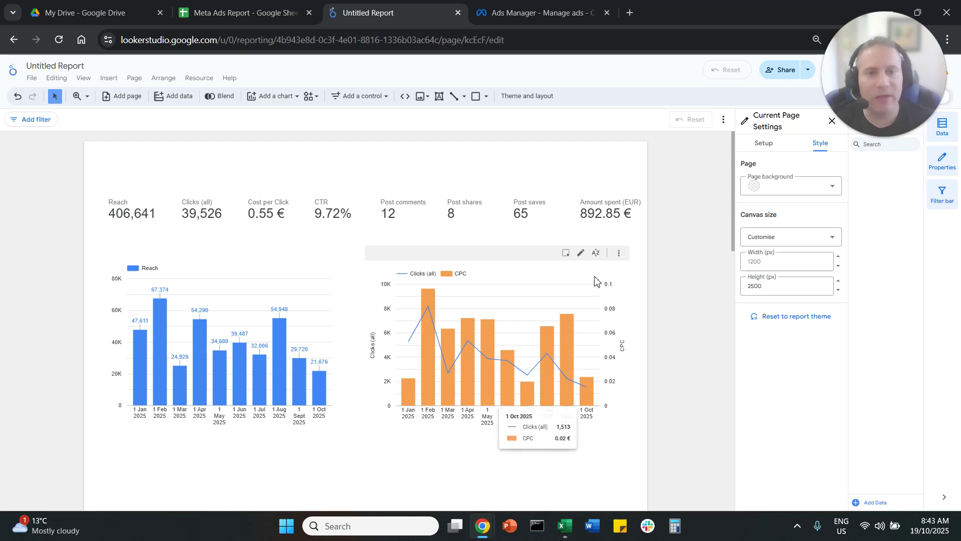
scroll(626, 270, down, 6)
scroll(666, 258, up, 6)
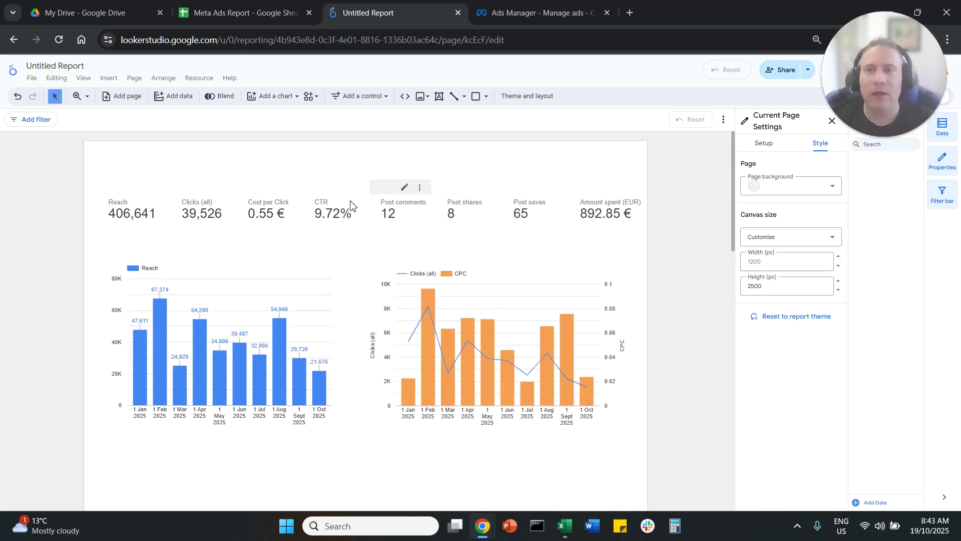
- Insert a table below the bar and combo charts and widen it to span both charts
click(110, 79)
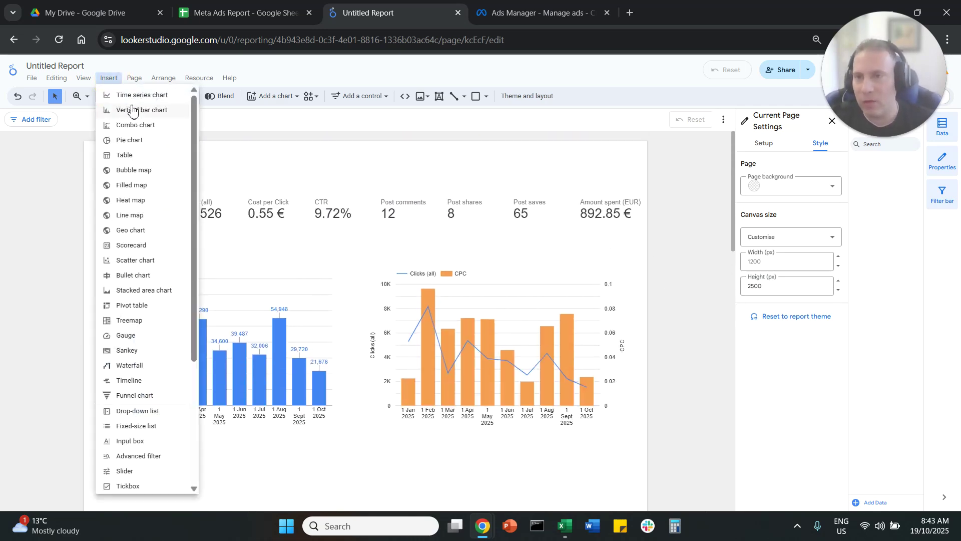
click(130, 159)
scroll(102, 336, down, 3)
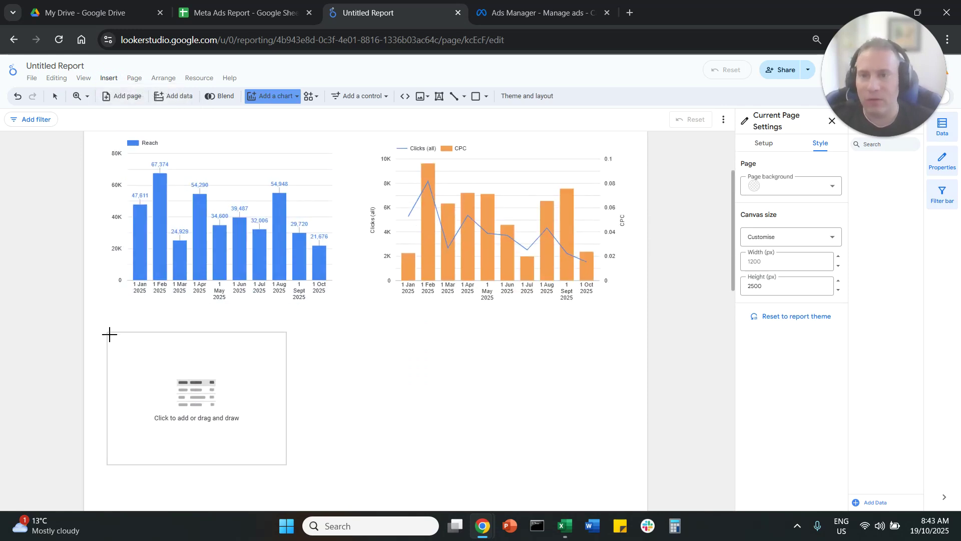
click(106, 333)
click(501, 398)
drag(536, 399, 643, 387)
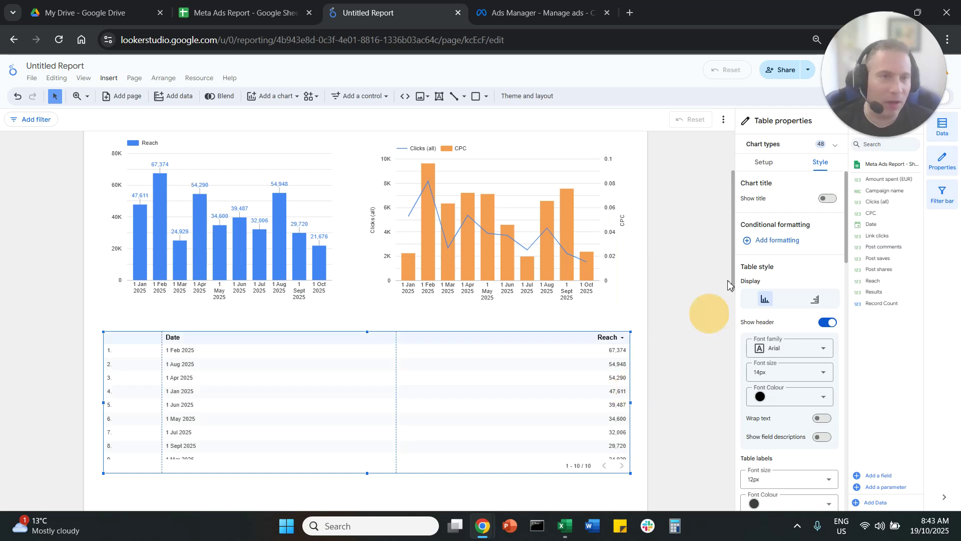
- Replace the new table's dimension with Campaign name
click(764, 162)
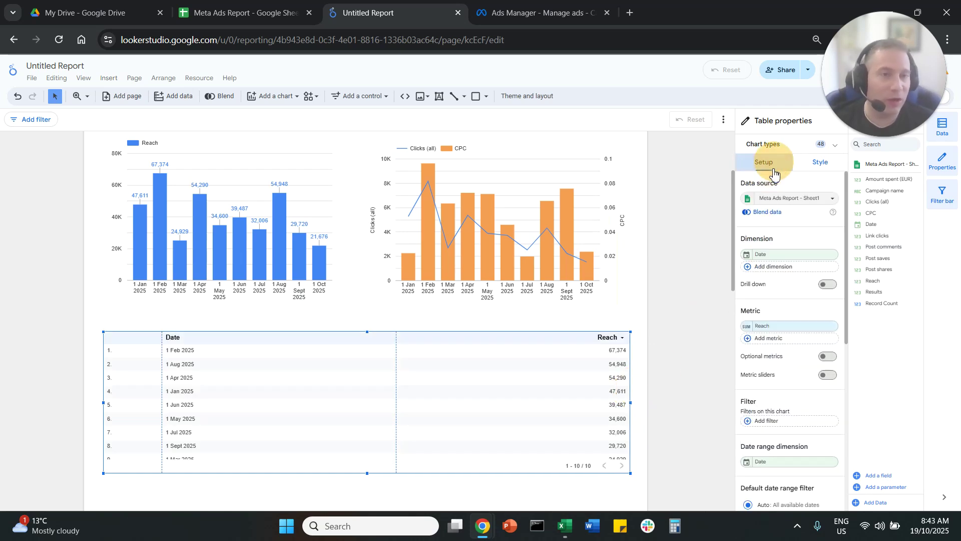
click(794, 255)
text(cama)
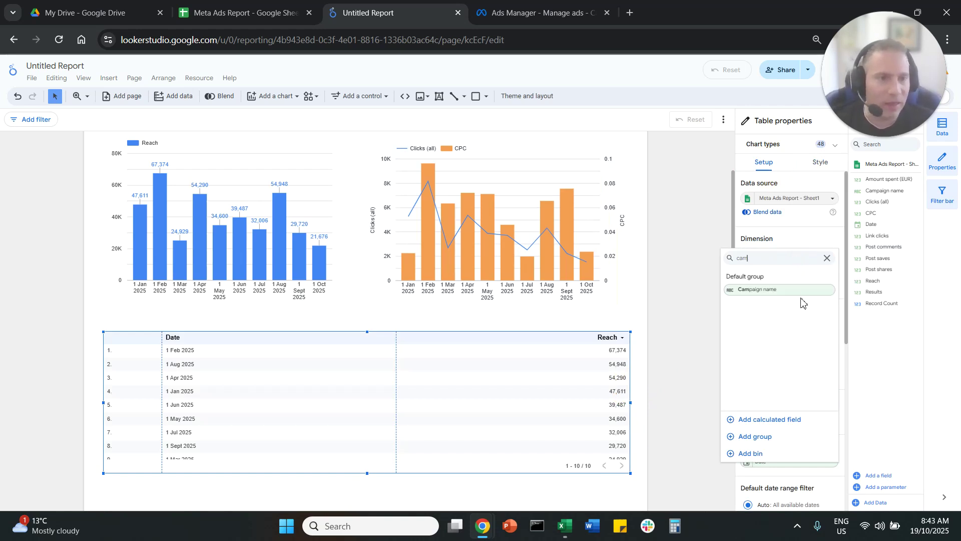
click(792, 289)
- Add Clicks (all) and Post saves as metrics to the campaign table
click(785, 341)
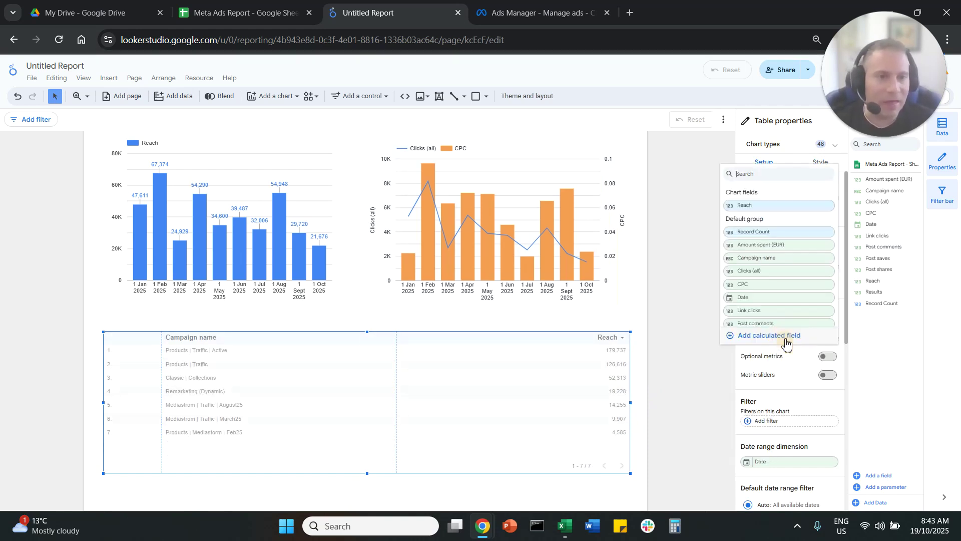
text(click)
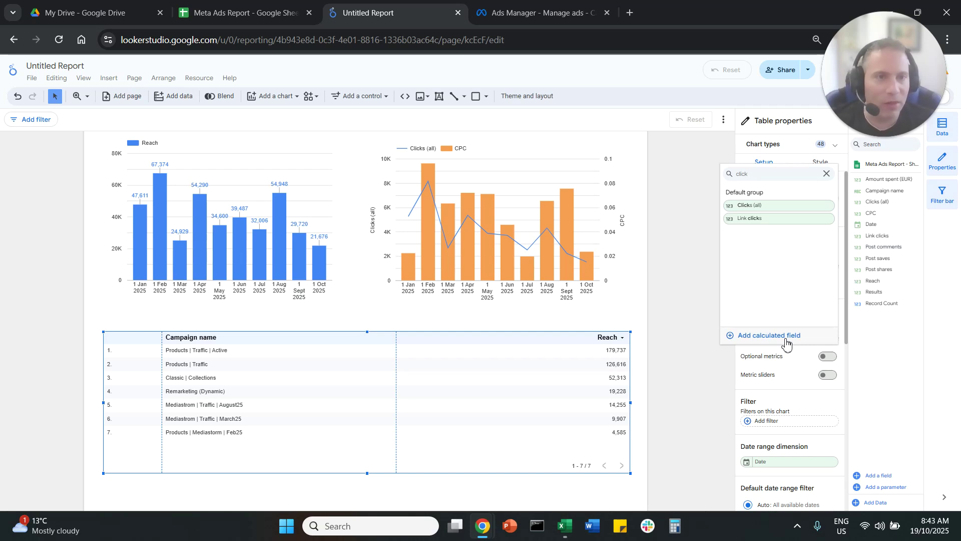
click(765, 205)
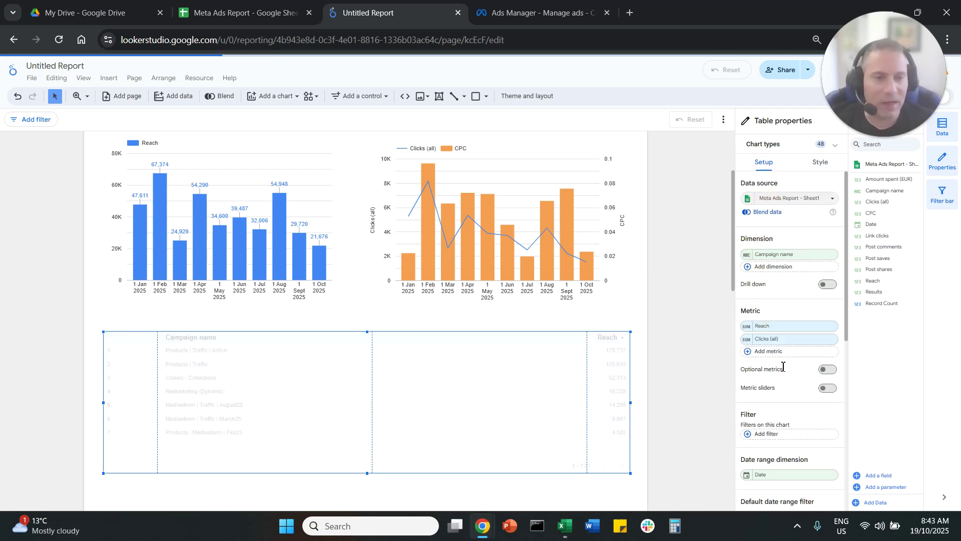
click(792, 356)
text(pos)
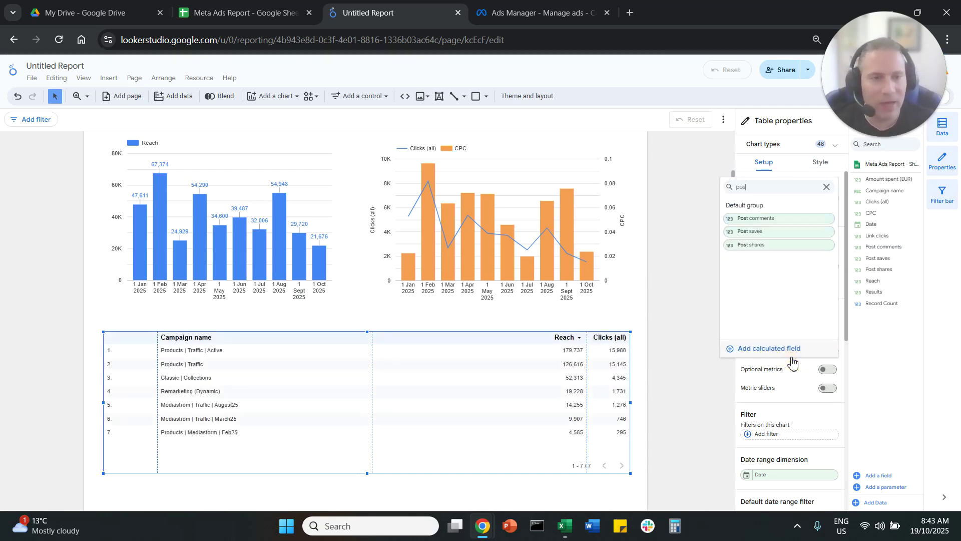
click(789, 231)
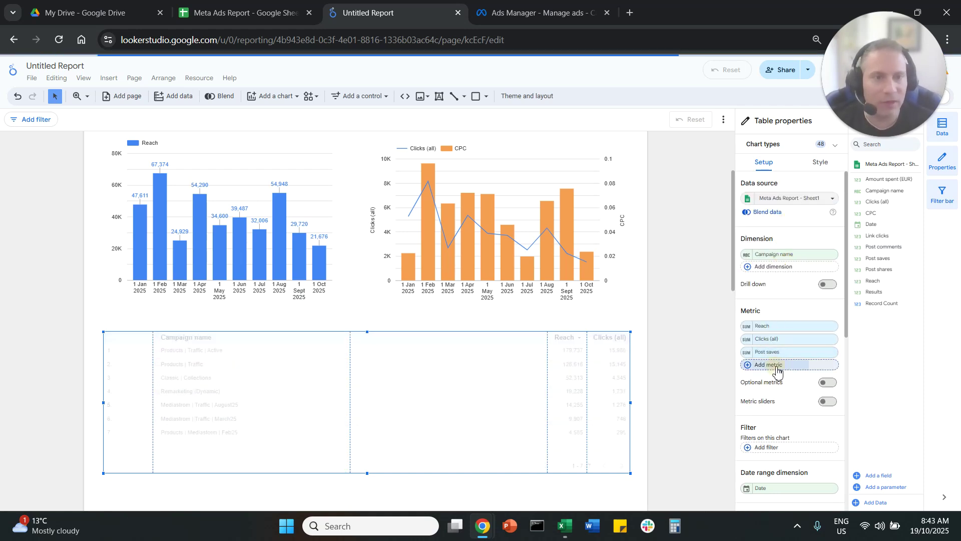
- Add Post shares and Amount spent (EUR) as further metrics to the campaign table
click(773, 367)
text(post)
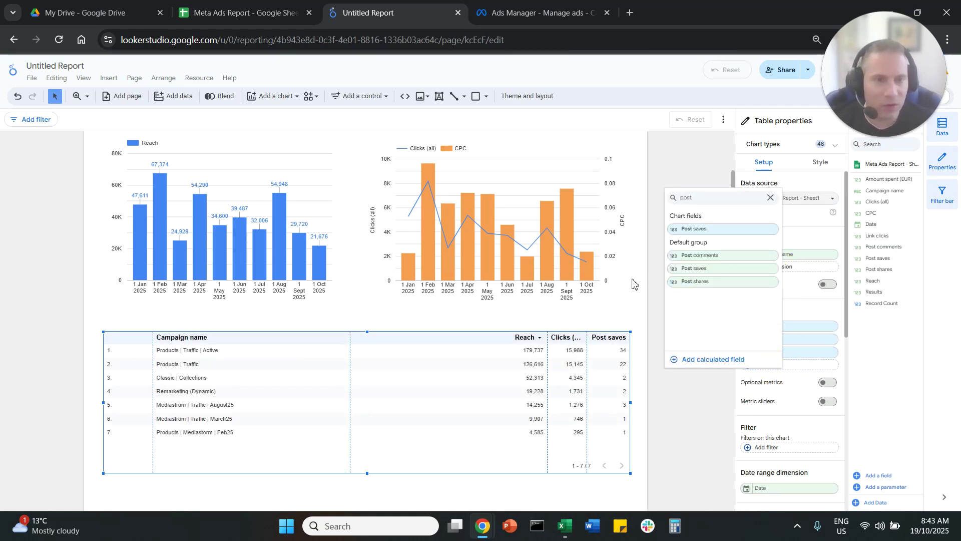
click(700, 281)
click(791, 385)
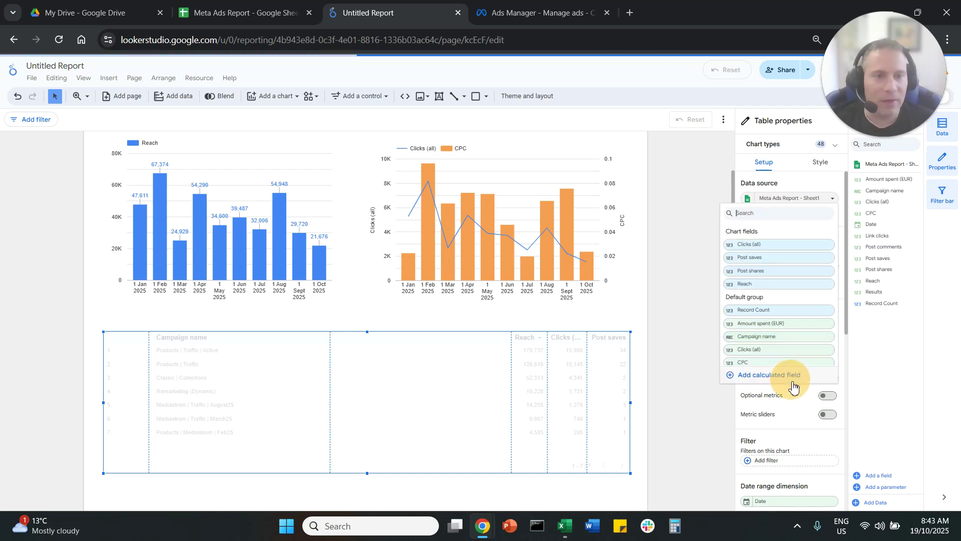
text(am)
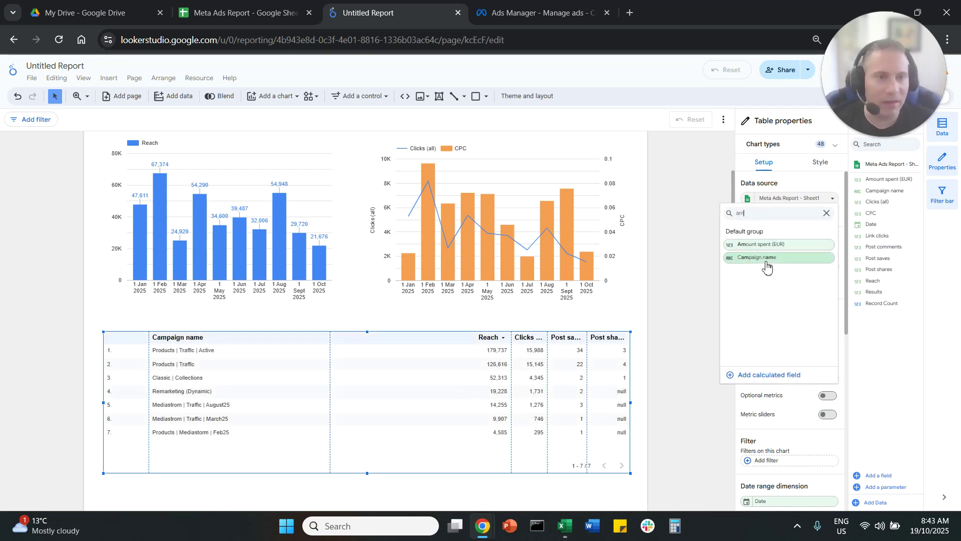
click(779, 245)
- Add the CPC metric to the campaign table directly after Clicks (all) and fit the column widths to their contents
click(789, 399)
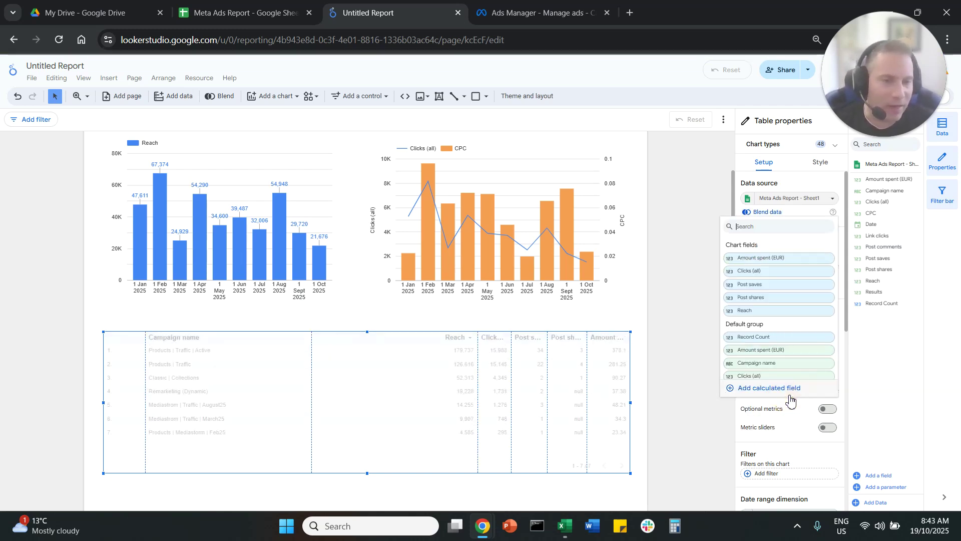
text(cpc)
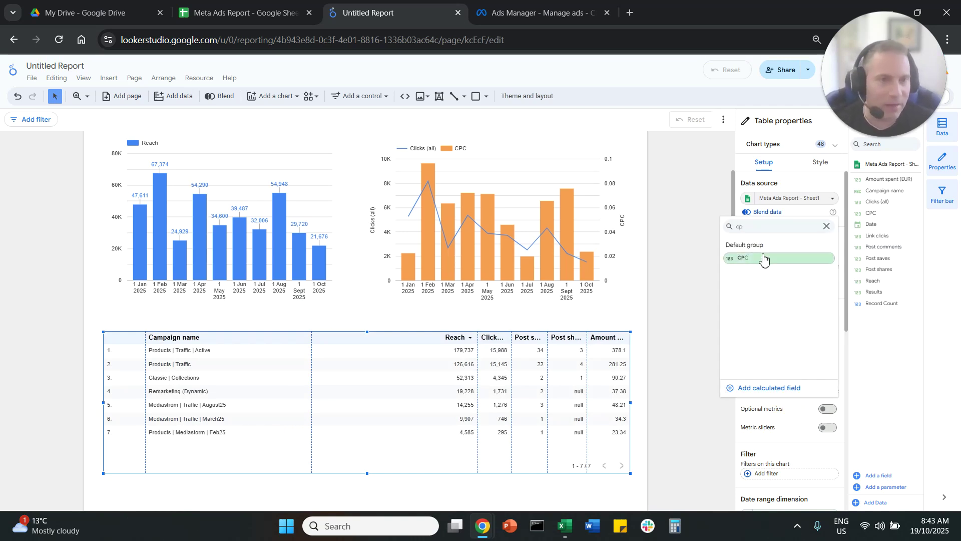
click(761, 261)
drag(779, 392, 779, 352)
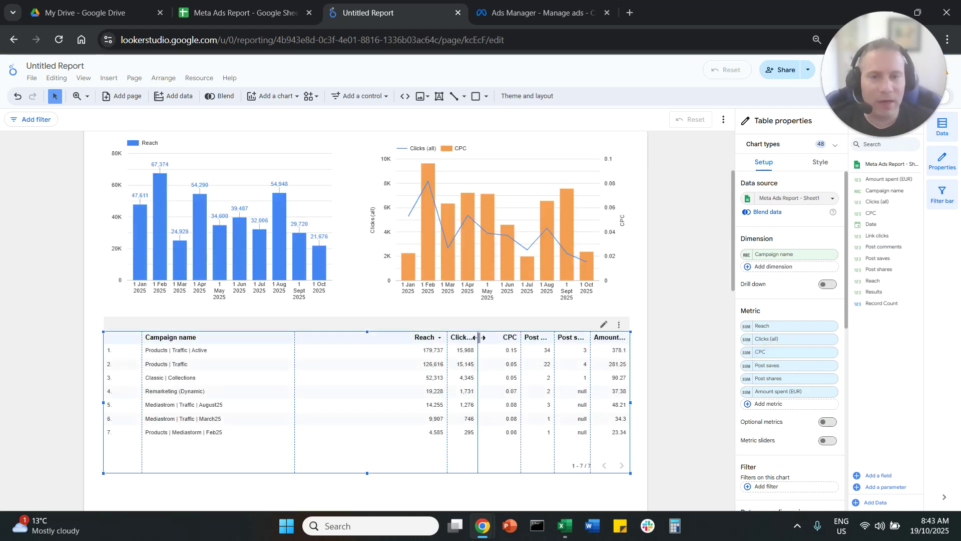
double_click(479, 337)
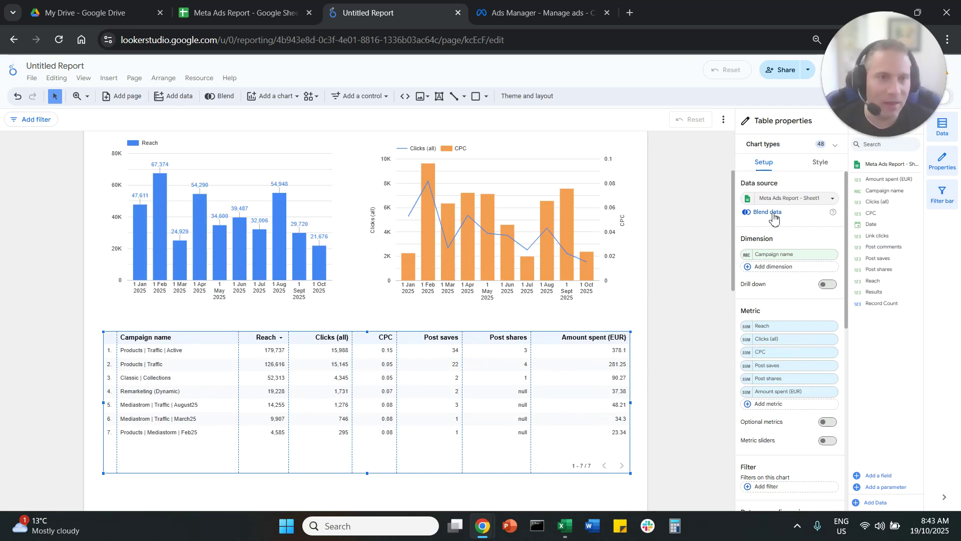
- Turn on the campaign table's summary row and extend the table slightly downward
scroll(796, 325, down, 5)
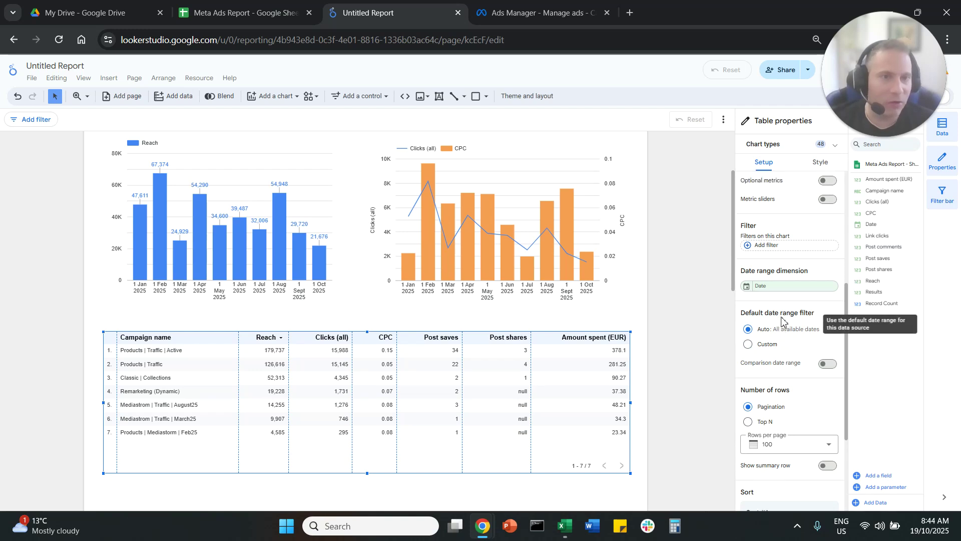
scroll(784, 323, up, 3)
scroll(786, 330, down, 4)
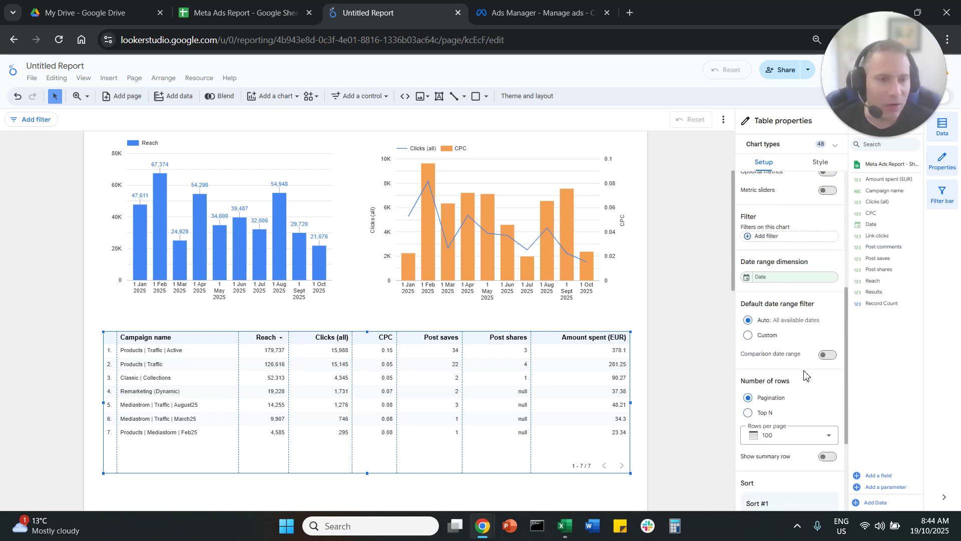
scroll(801, 365, down, 4)
scroll(800, 356, up, 5)
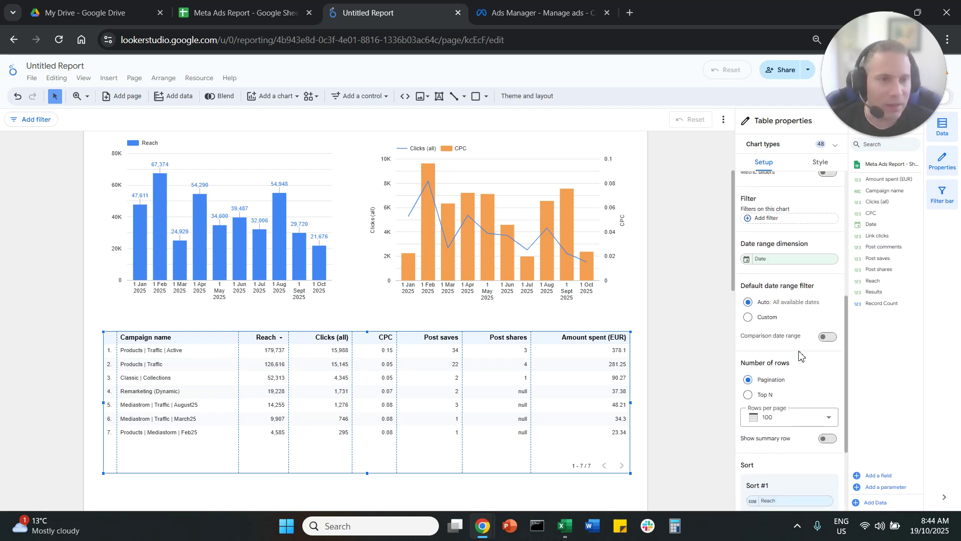
scroll(800, 352, up, 3)
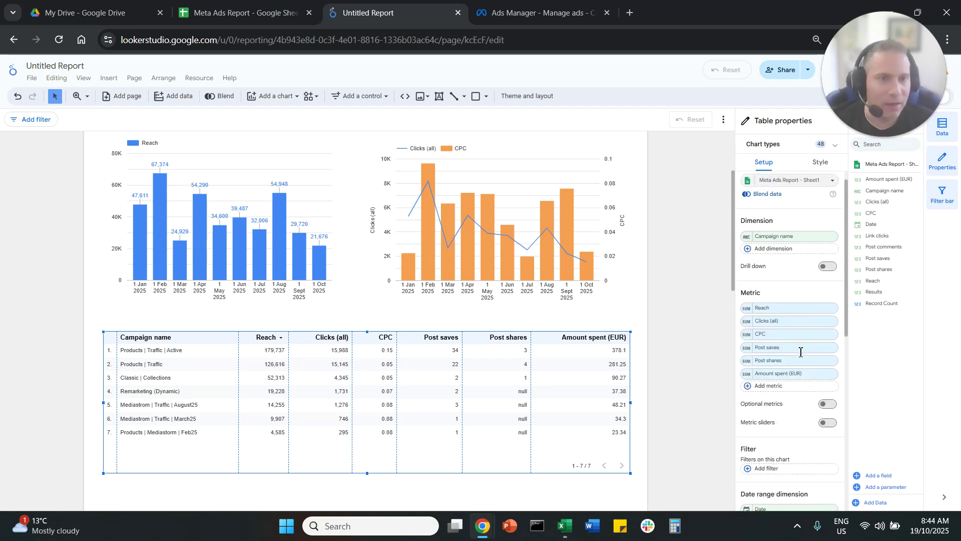
scroll(799, 358, down, 1)
scroll(797, 358, down, 4)
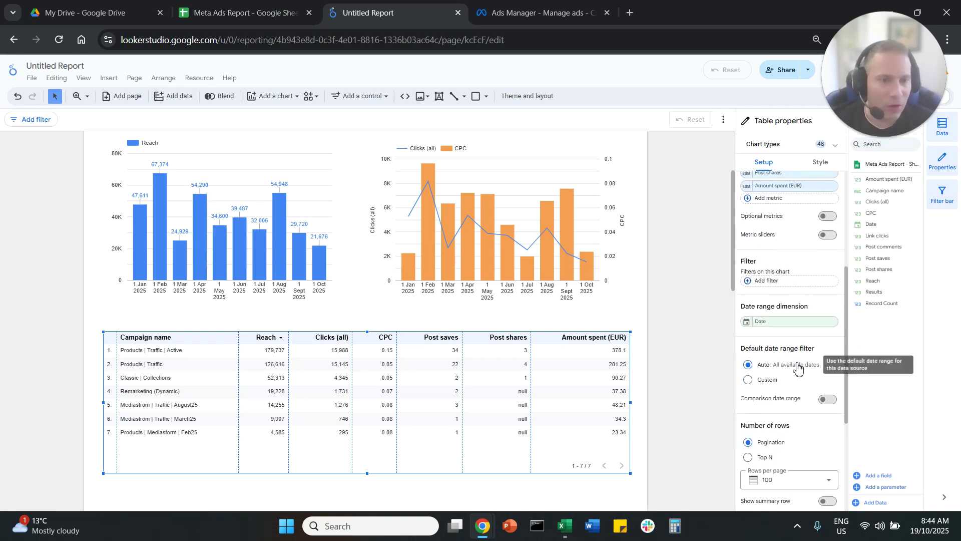
drag(741, 438, 824, 442)
click(831, 440)
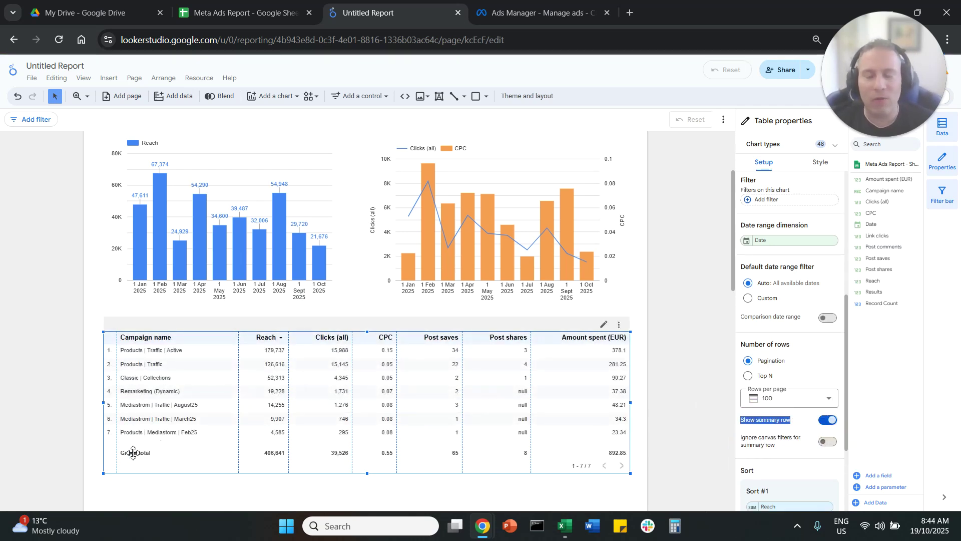
click(368, 474)
drag(367, 474, 369, 485)
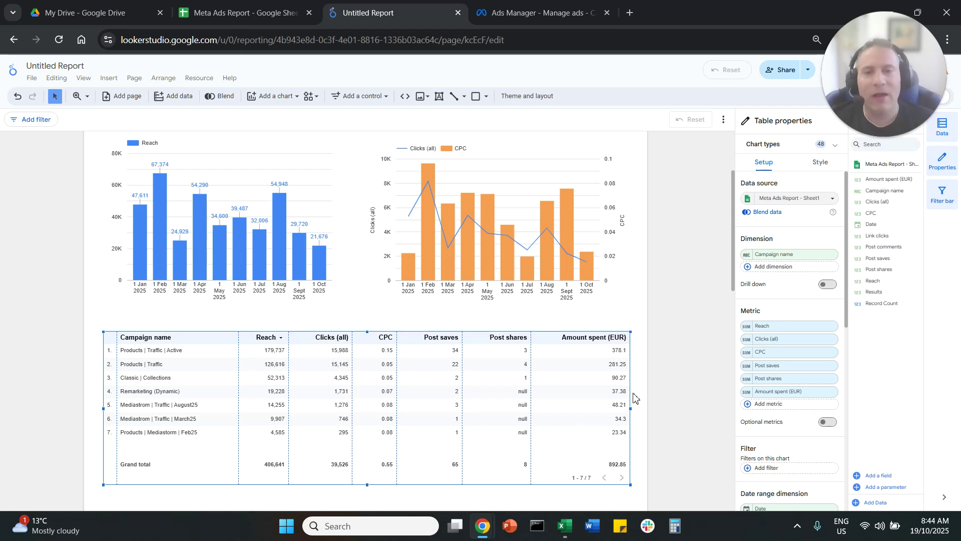
- Look at the source data in the Meta Ads Report spreadsheet, then return to the Looker Studio report and view its upper part
scroll(688, 373, up, 3)
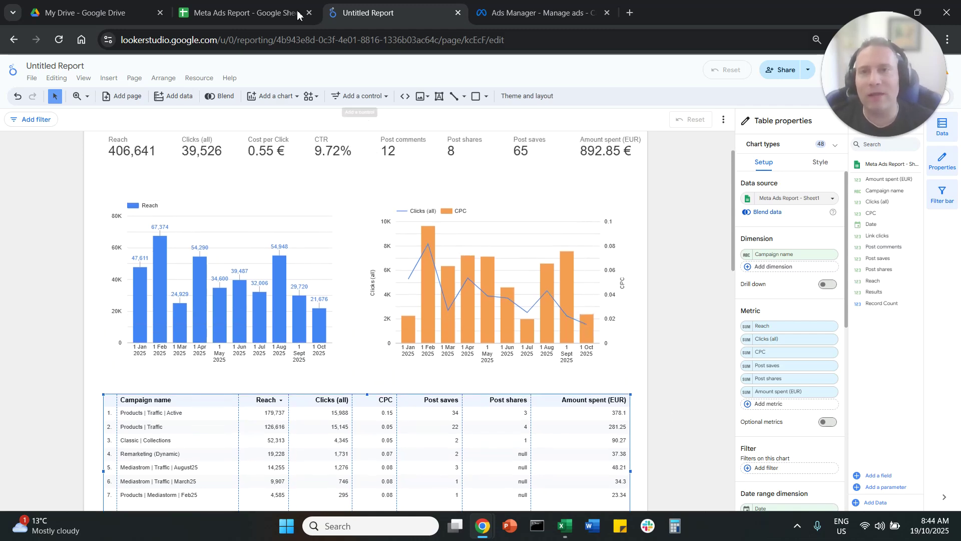
click(245, 12)
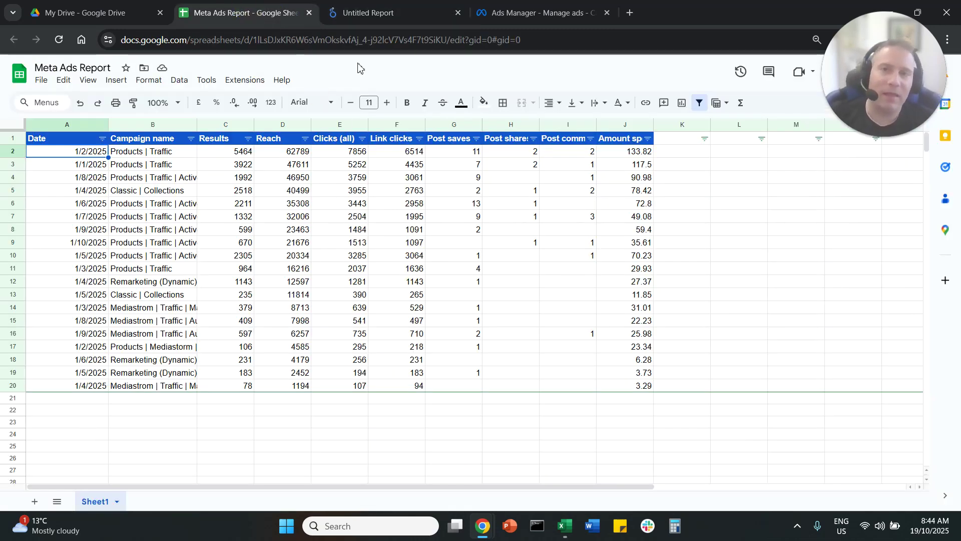
click(391, 11)
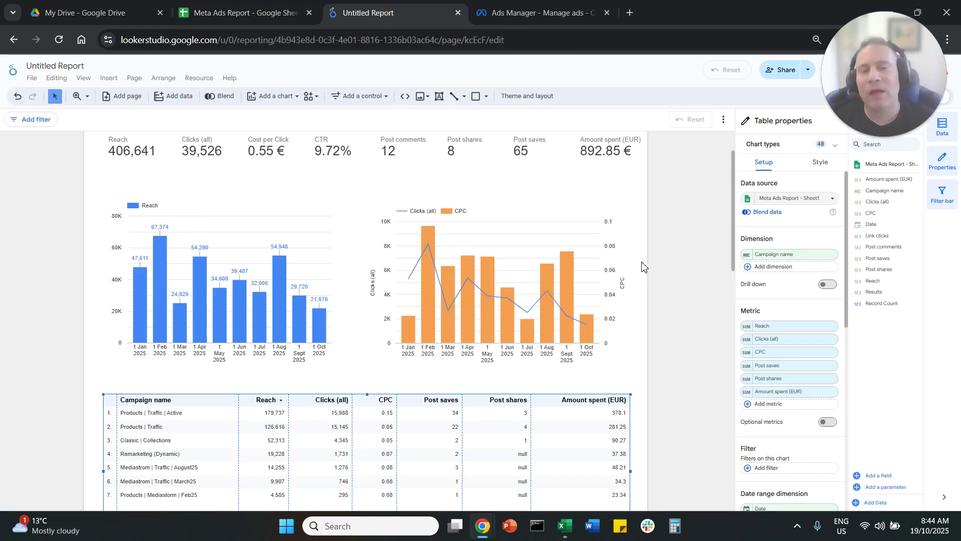
scroll(648, 271, up, 2)
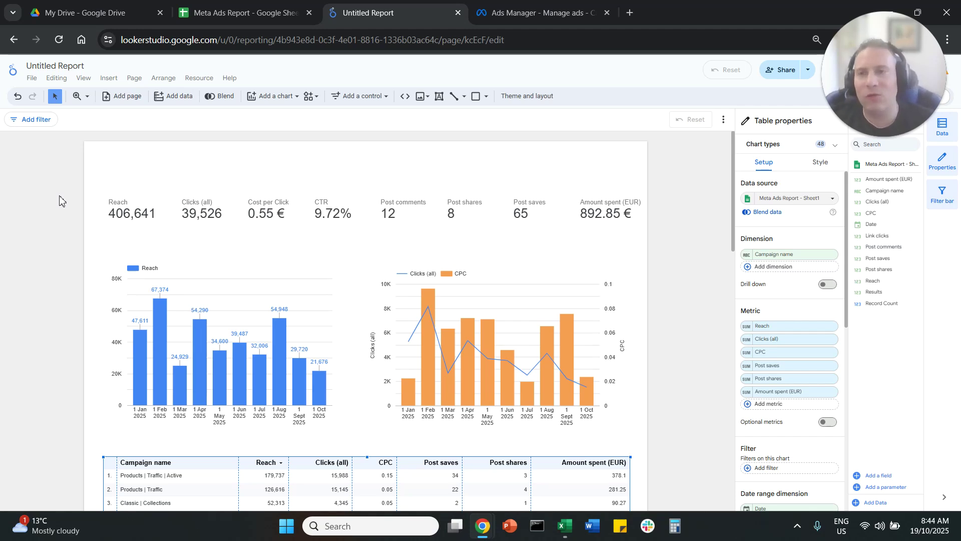
- Insert a date range control above the scorecards, near the page's upper right corner
click(175, 174)
click(109, 78)
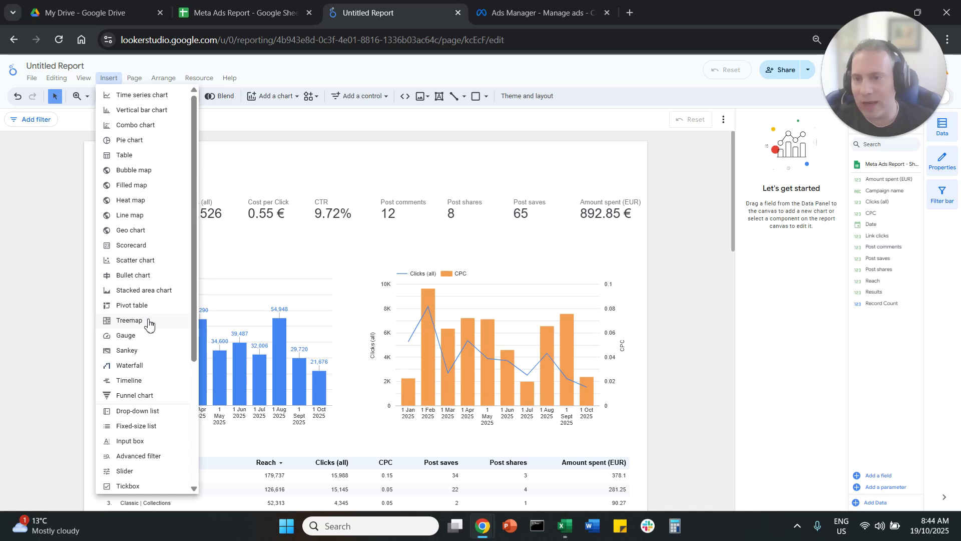
scroll(150, 339, down, 3)
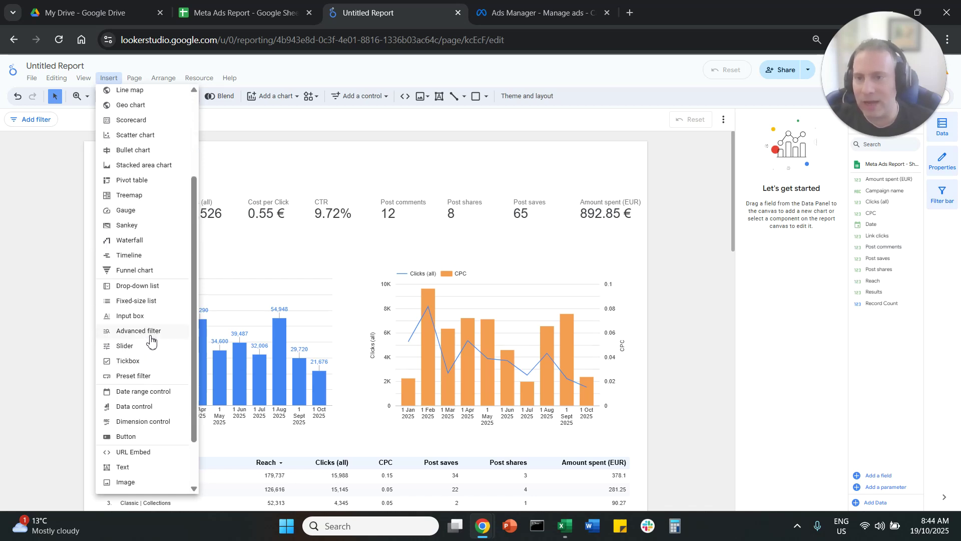
click(149, 392)
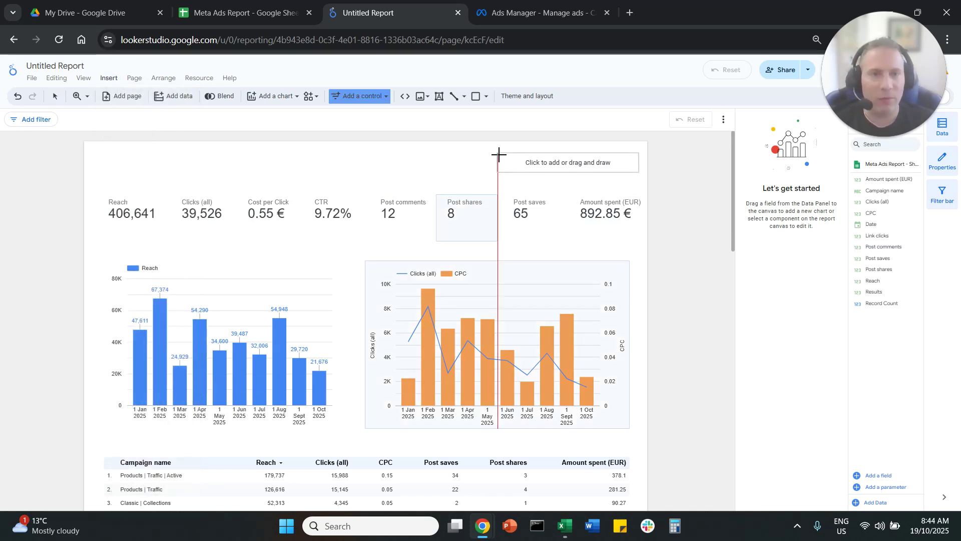
click(498, 154)
click(680, 194)
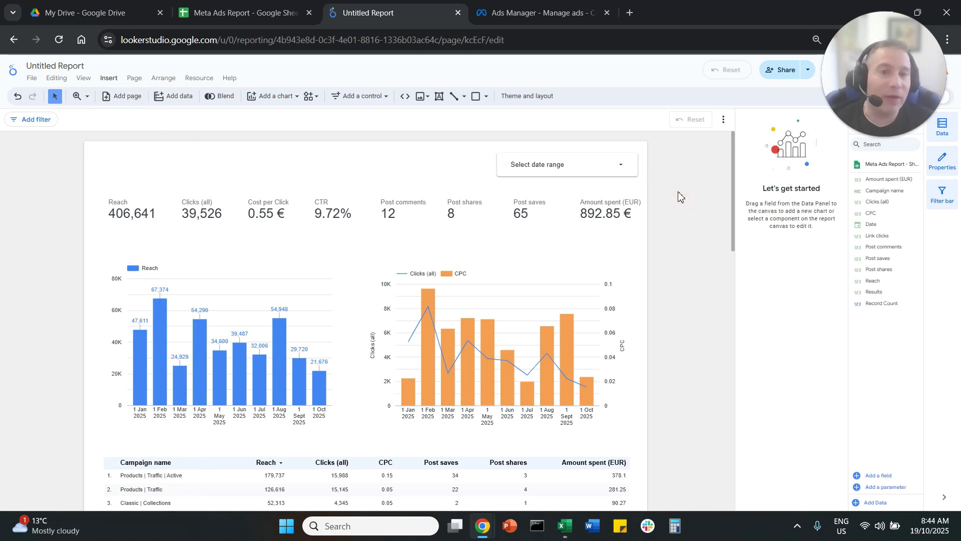
- Filter the report with the date range control to 1 Jul 2025 - 19 Oct 2025
click(616, 165)
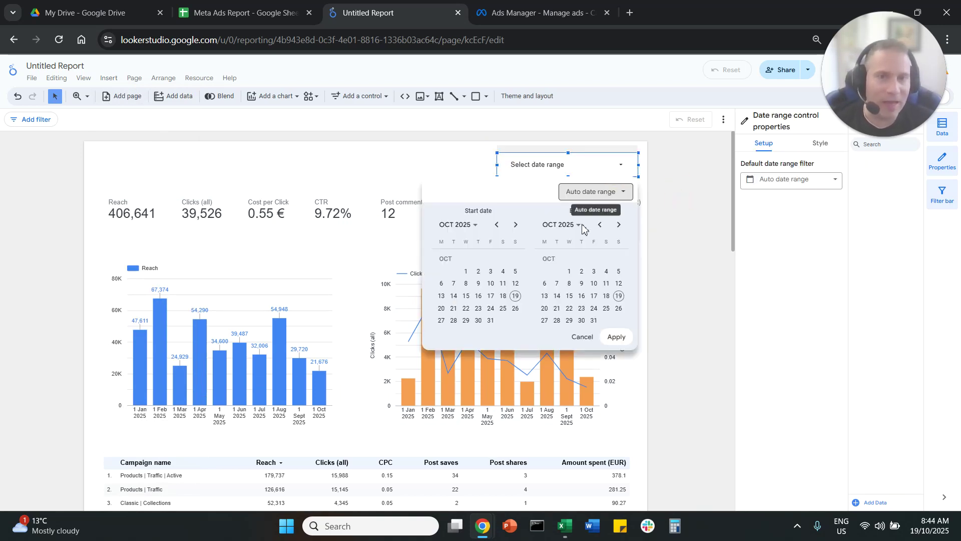
click(497, 224)
click(496, 225)
click(496, 225)
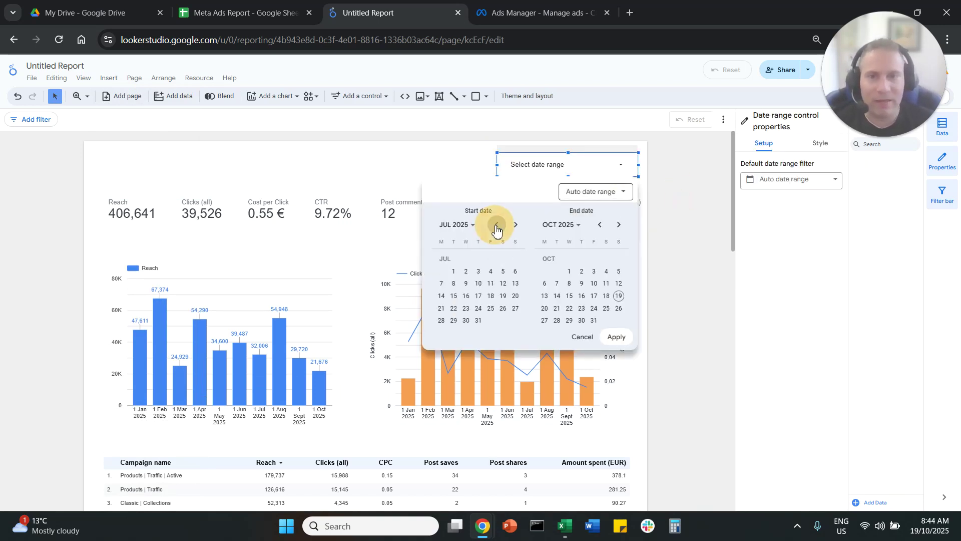
click(454, 272)
click(618, 296)
click(619, 336)
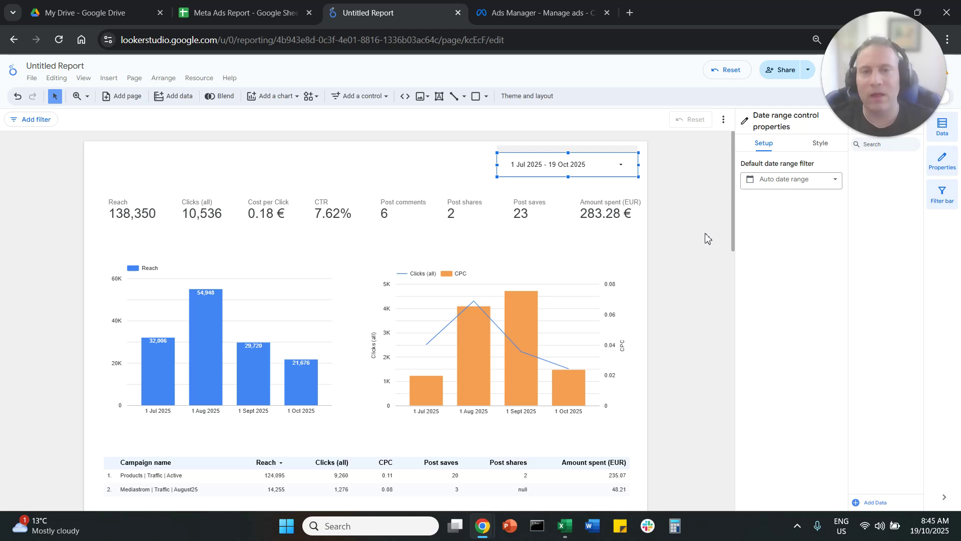
- Insert a text box above the scorecards, beside the date range control, with the title "Meta Ads Test Report"
click(710, 235)
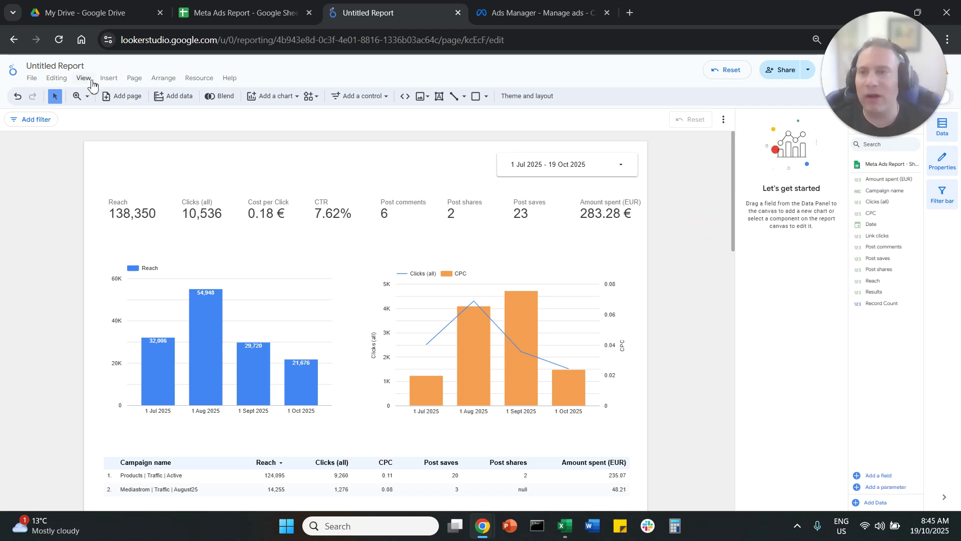
click(108, 78)
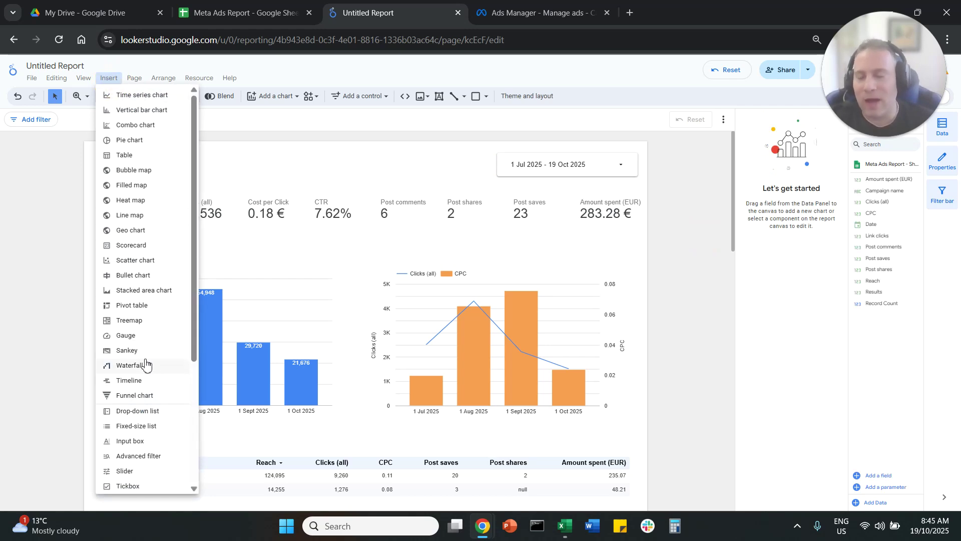
scroll(145, 370, down, 3)
click(138, 468)
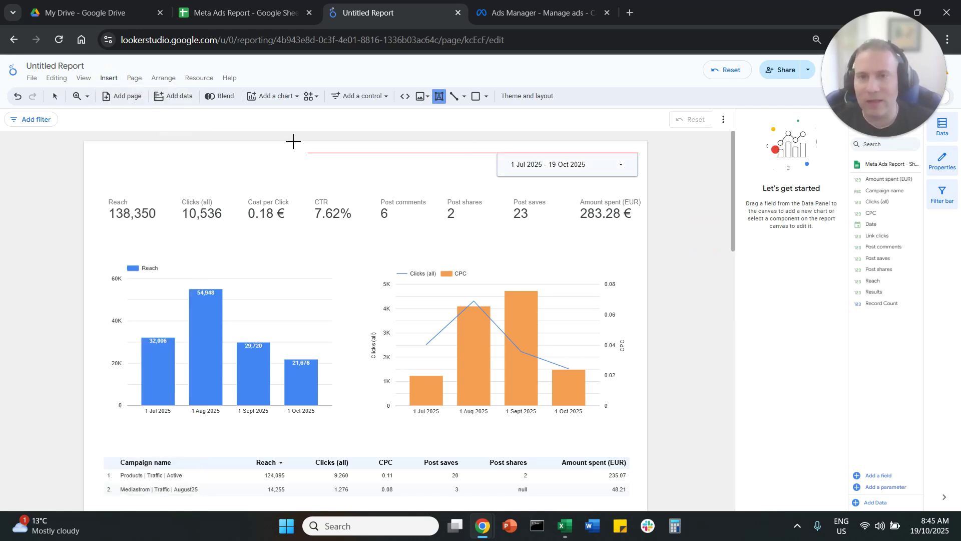
drag(262, 145, 474, 192)
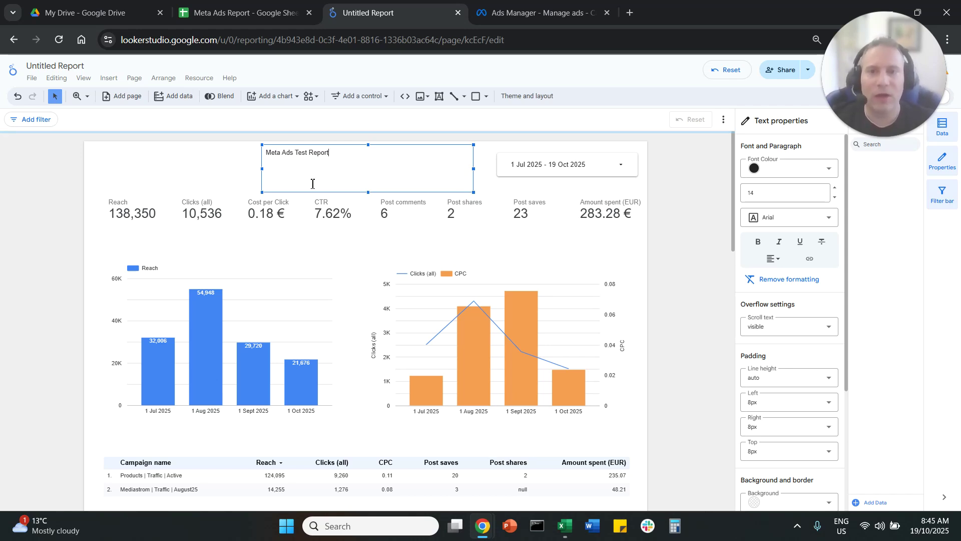
- Format the title text as bold, size 28 and centred, and shorten its text box to fit one line
triple_click(317, 152)
click(758, 243)
click(782, 195)
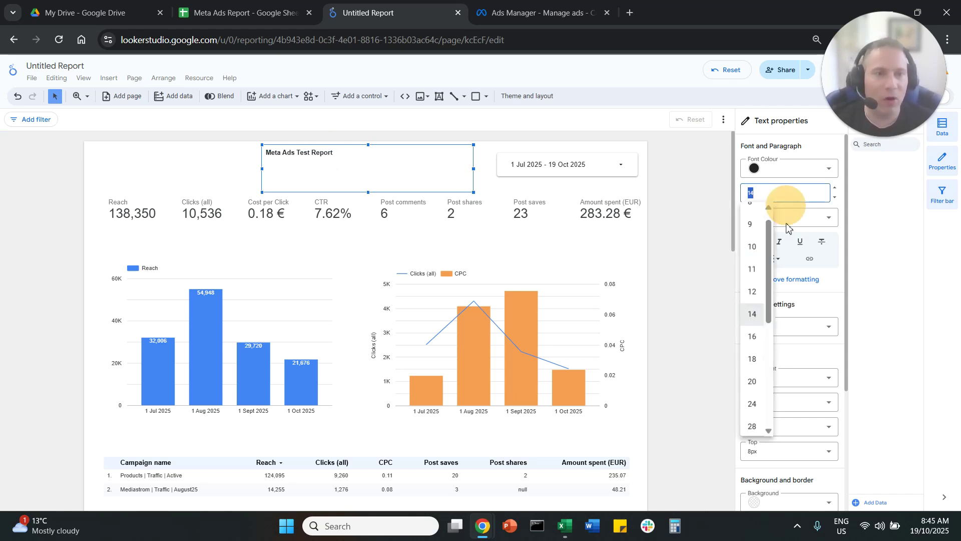
click(753, 427)
click(774, 265)
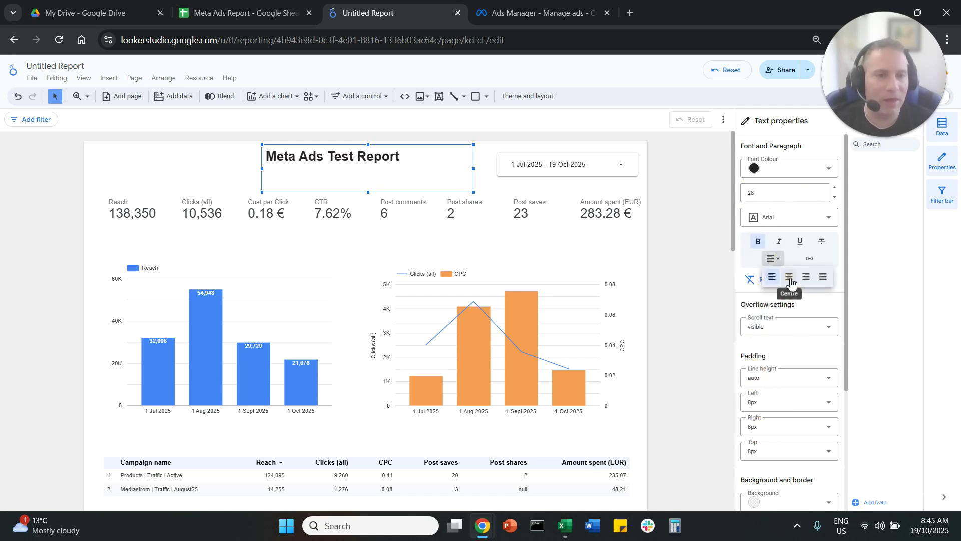
click(793, 274)
drag(368, 195, 369, 169)
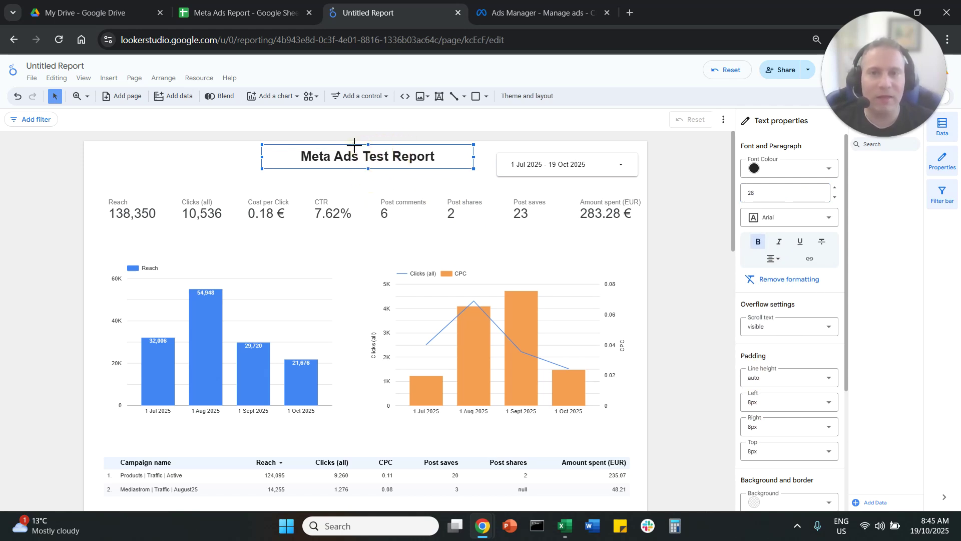
- Move the scorecards, charts and campaign table down together to free up space below the title row
scroll(669, 431, down, 2)
mouse_move(656, 420)
mouse_down()
mouse_move(669, 431)
mouse_move(666, 415)
mouse_up()
scroll(684, 355, up, 4)
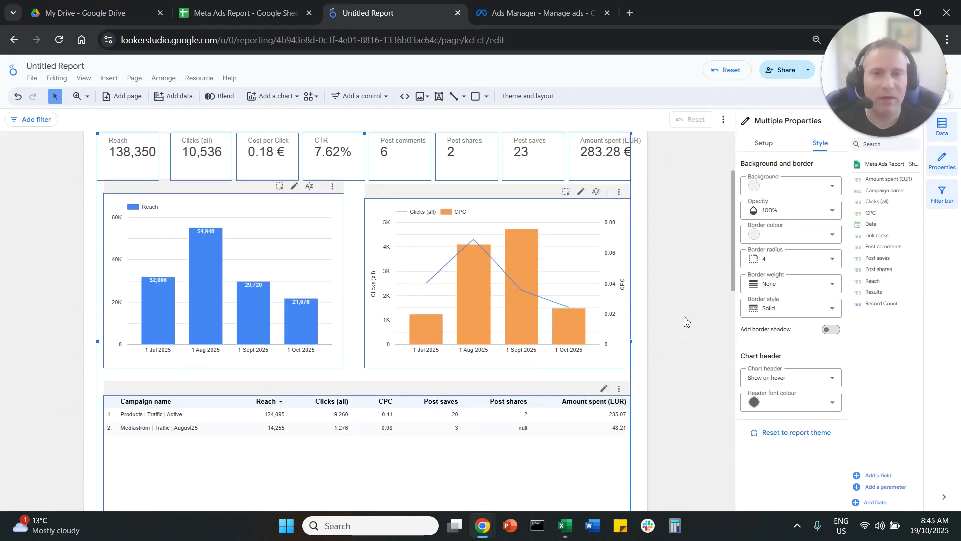
click(673, 258)
- Change the report's date range control to "This year to date" and apply it
click(607, 167)
click(610, 191)
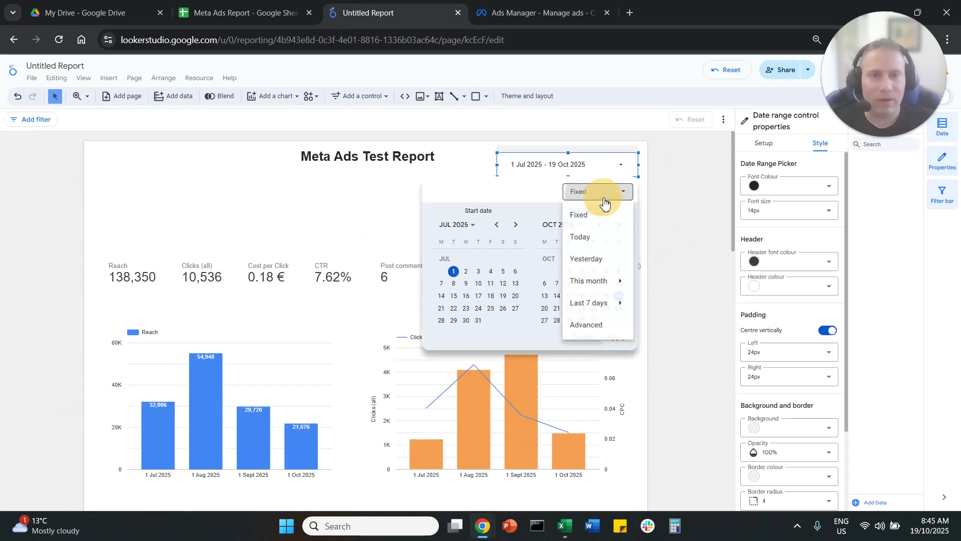
mouse_move(617, 293)
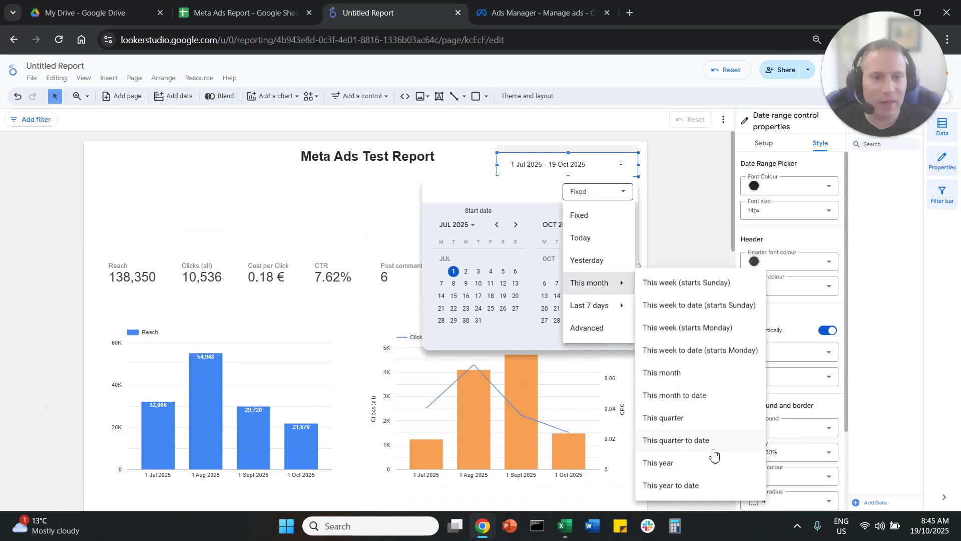
click(700, 486)
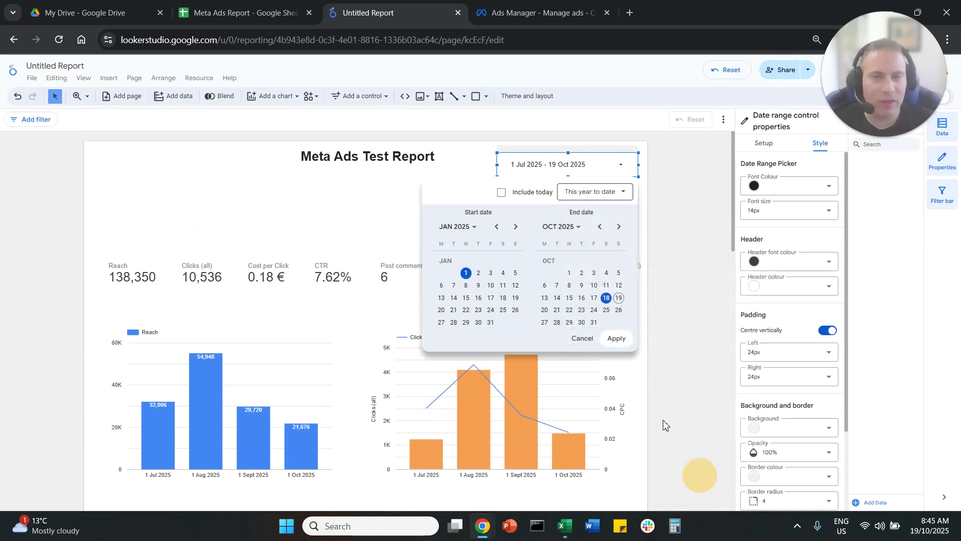
click(617, 338)
- Nudge the report title slightly down so it lines up with the date range control
click(391, 154)
drag(391, 154, 388, 156)
click(413, 218)
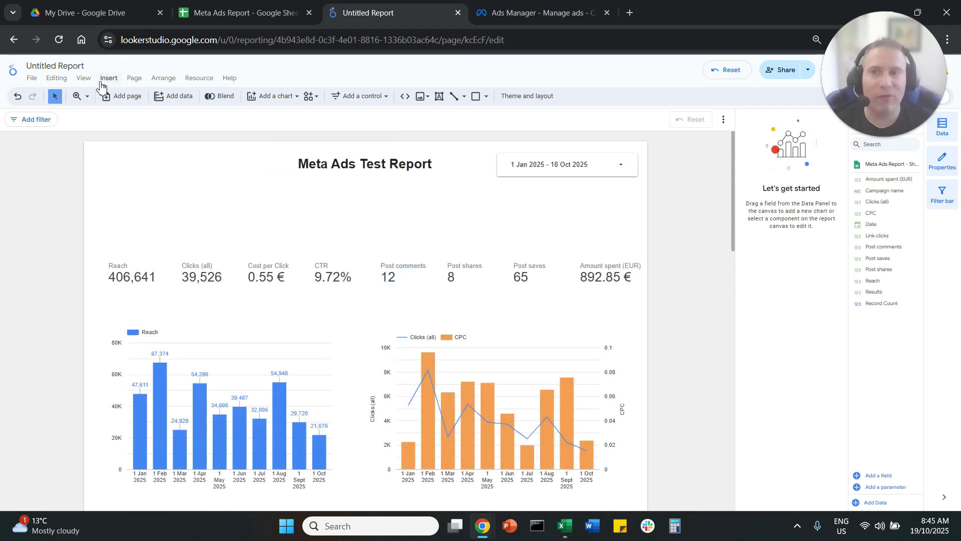
- Insert a drop-down list control in the free space above the scorecards, with Campaign name as its control field
click(108, 79)
click(146, 410)
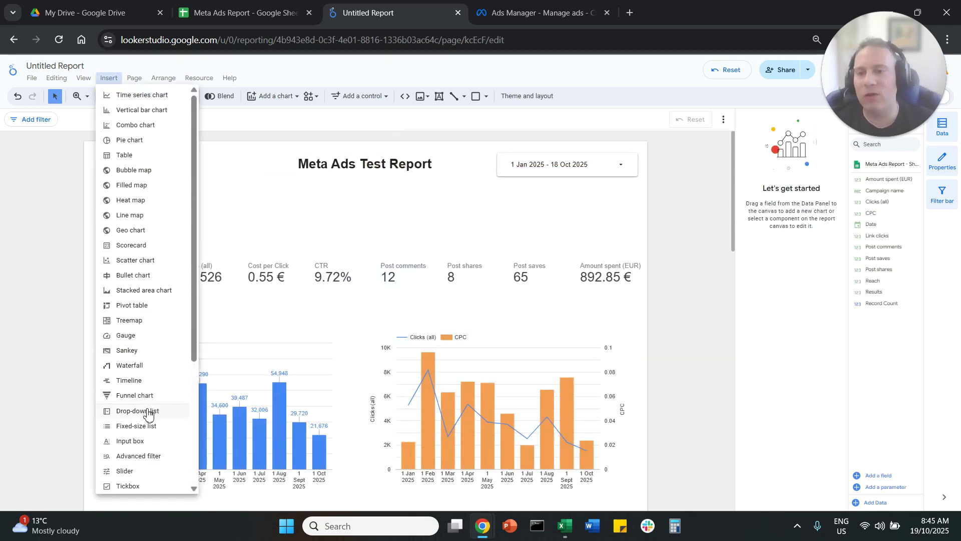
click(305, 186)
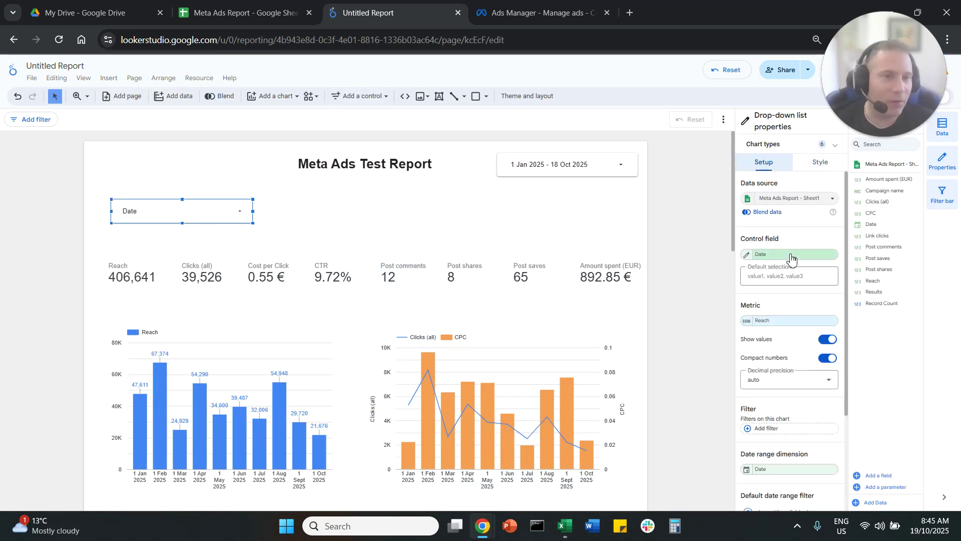
click(793, 256)
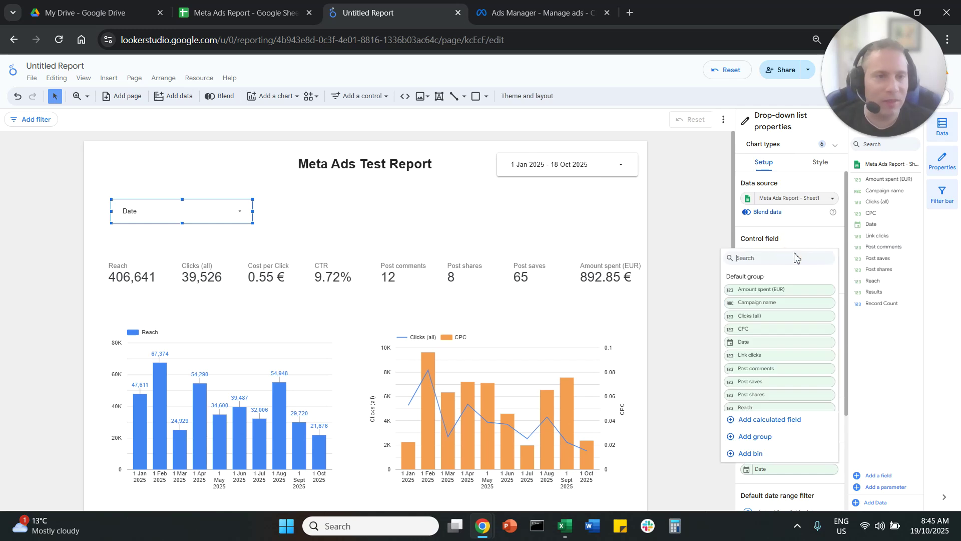
click(757, 302)
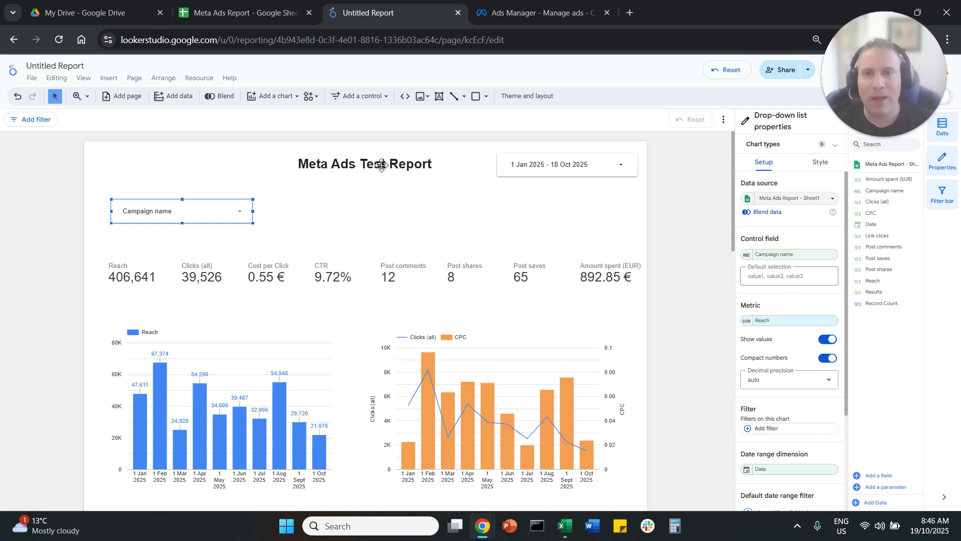
- Shift the title toward the page's left side and place the Campaign name drop-down between it and the date range control
drag(372, 155, 211, 152)
drag(189, 215, 427, 166)
- Move the scorecards, charts and campaign table up together, closing the gap below the title and filter row
drag(69, 225, 674, 356)
scroll(670, 365, down, 6)
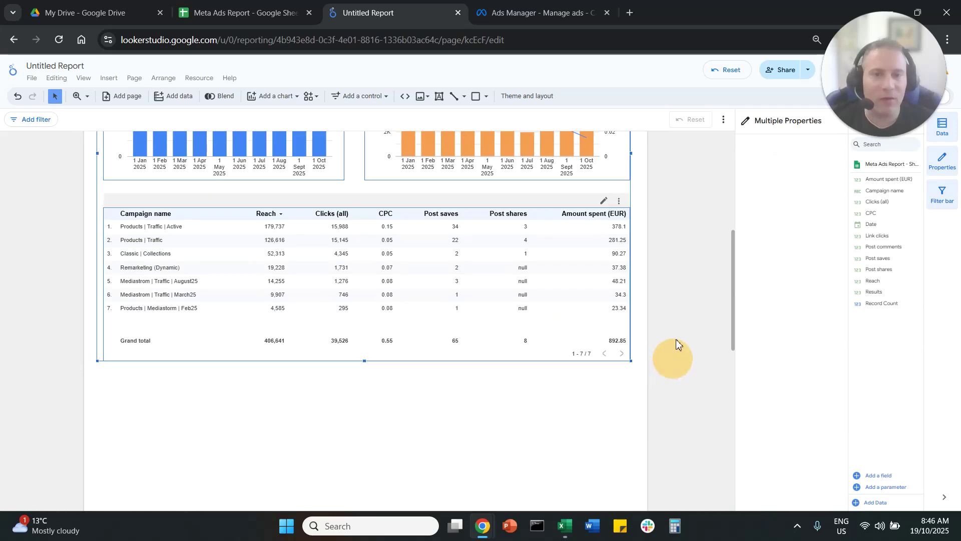
scroll(681, 270, up, 6)
key(shift+Up)
key(shift+Up)
key(shift+Up)
key(shift+Up)
key(shift+Up)
key(shift+Up)
key(shift+Up)
key(shift+Up)
key(shift+Up)
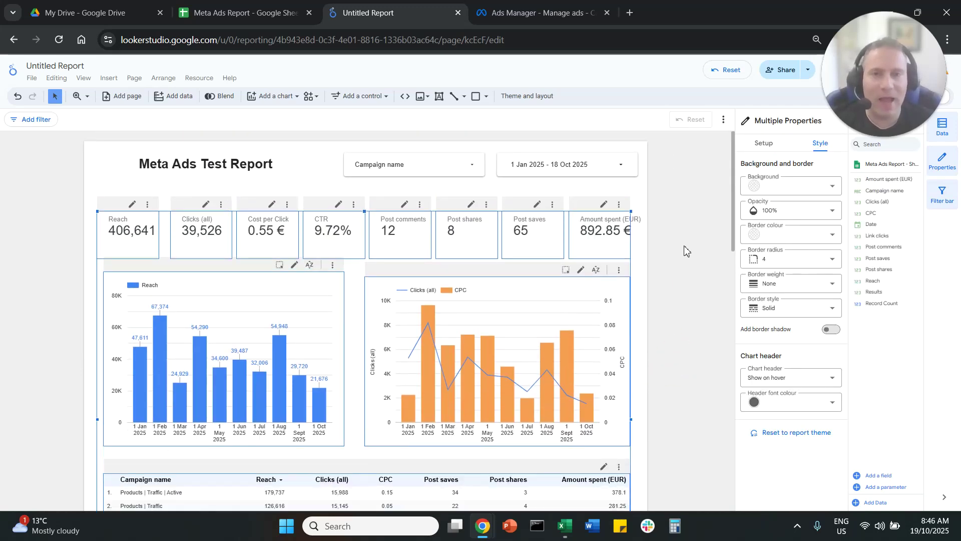
click(695, 222)
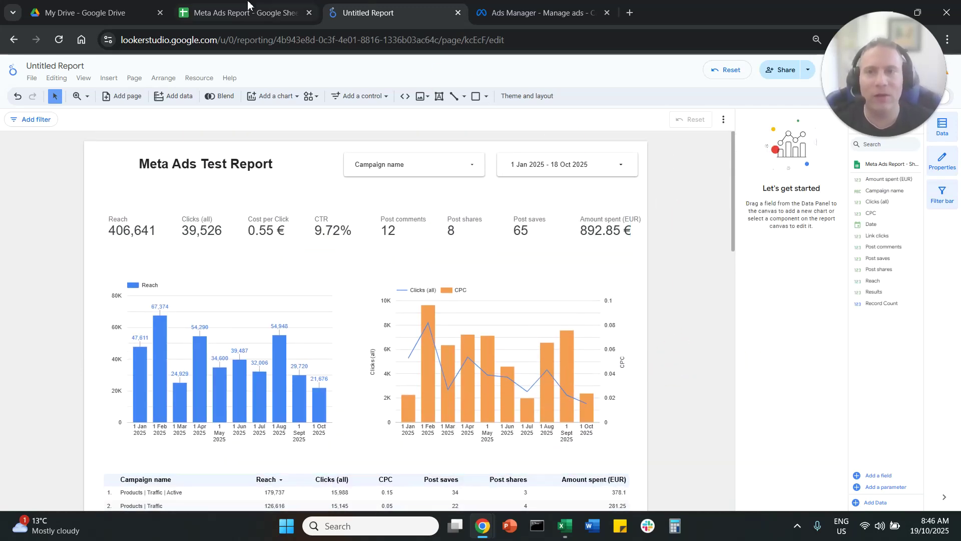
- Look at the campaigns offered in the Campaign name drop-down, leaving the selection as it is
click(288, 13)
click(389, 14)
click(455, 162)
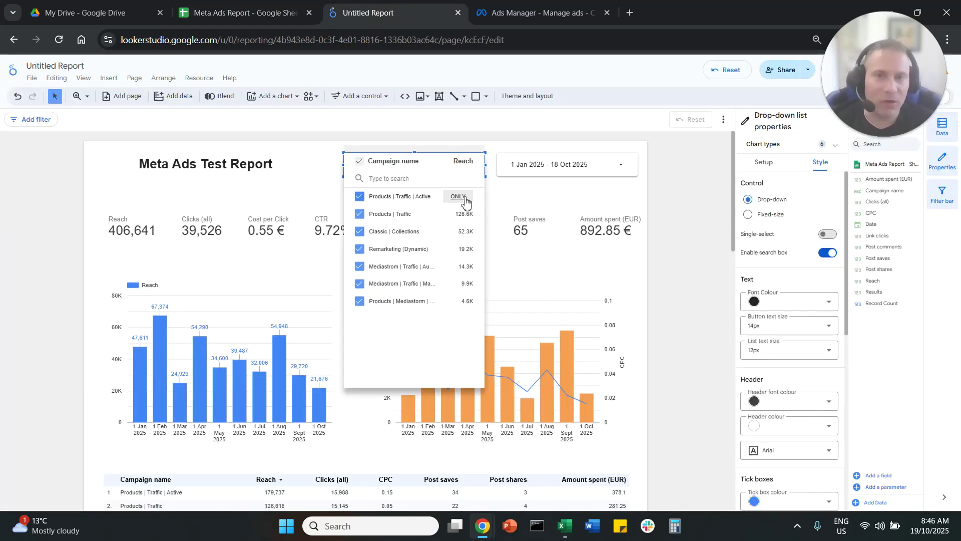
click(670, 238)
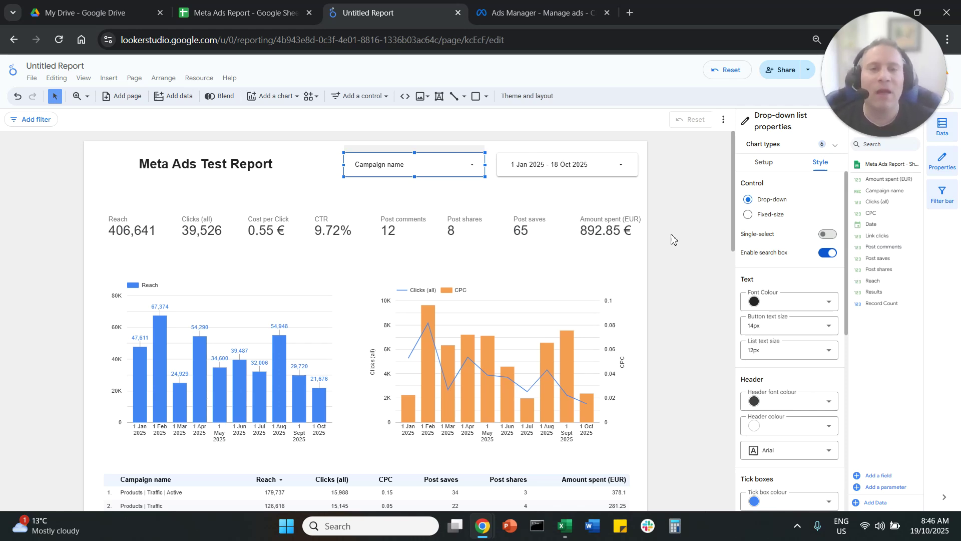
- In the Meta Ads Report spreadsheet, copy the last four data rows (17 to 20) and paste them from row 21
click(272, 12)
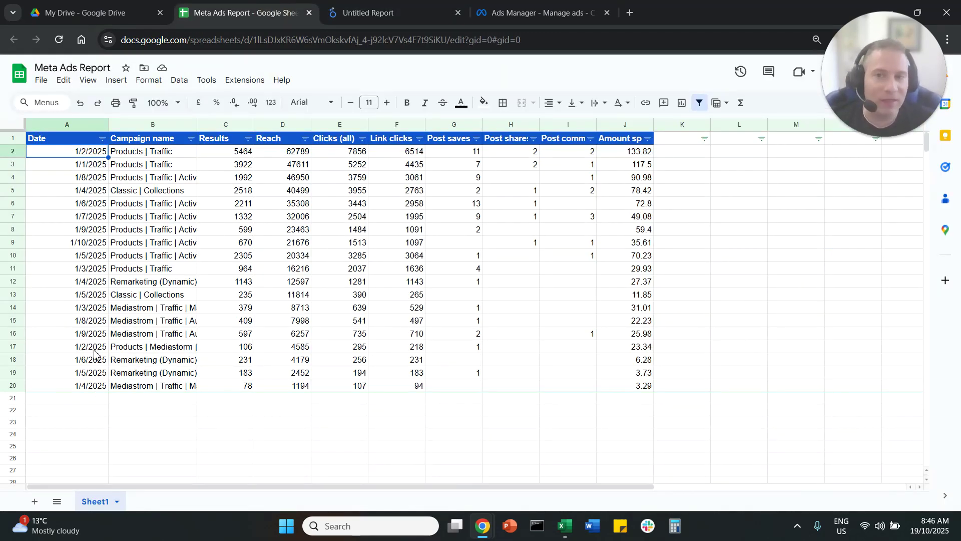
drag(95, 349, 624, 386)
key(ctrl+c)
click(79, 400)
key(ctrl+v)
- Set the date of the first pasted row, cell A21, to 1/11/2025
click(95, 401)
double_click(96, 401)
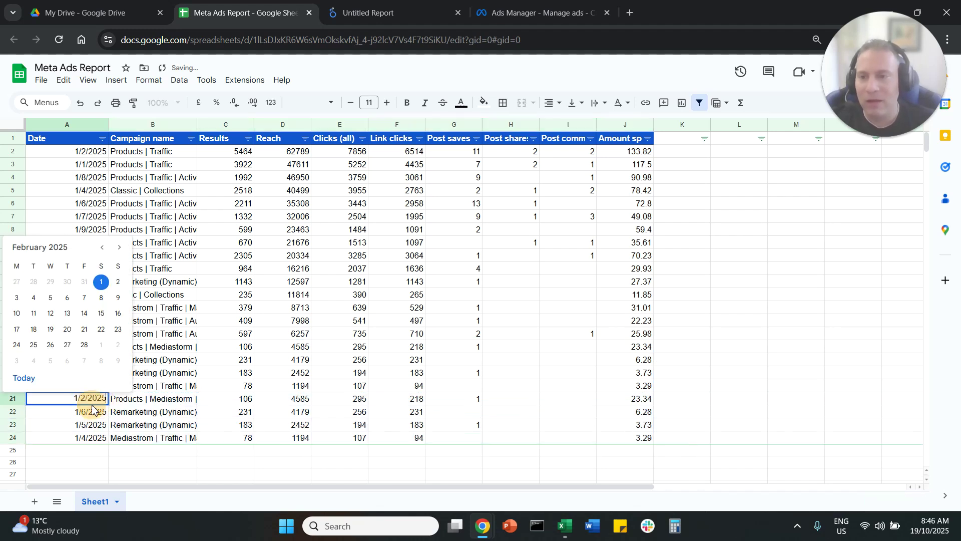
click(118, 247)
click(119, 247)
click(118, 248)
click(119, 248)
click(120, 249)
click(120, 249)
click(121, 250)
click(122, 251)
click(123, 252)
click(101, 281)
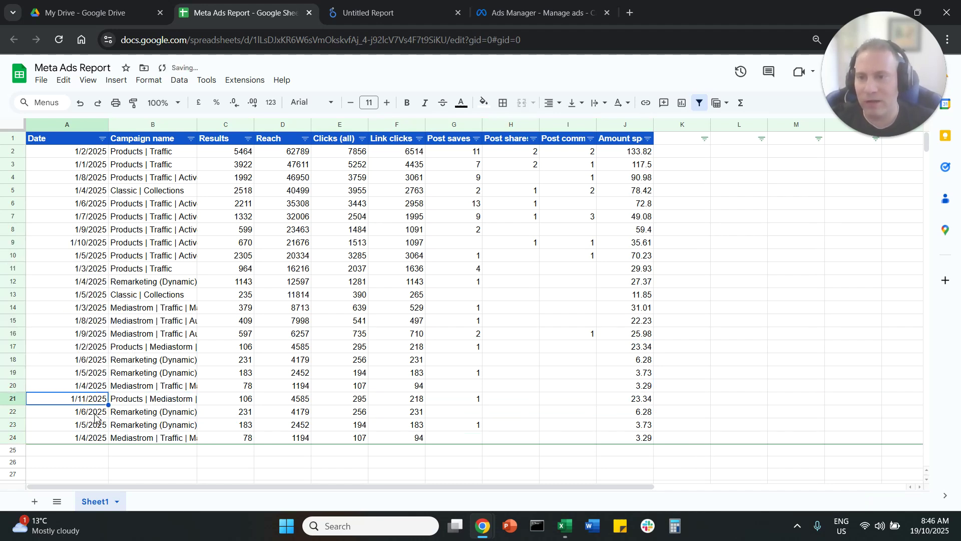
- Paste the date 1/11/2025 into cells A22 to A24 of the remaining new rows
key(Down)
key(ctrl+v)
key(Down)
key(ctrl+v)
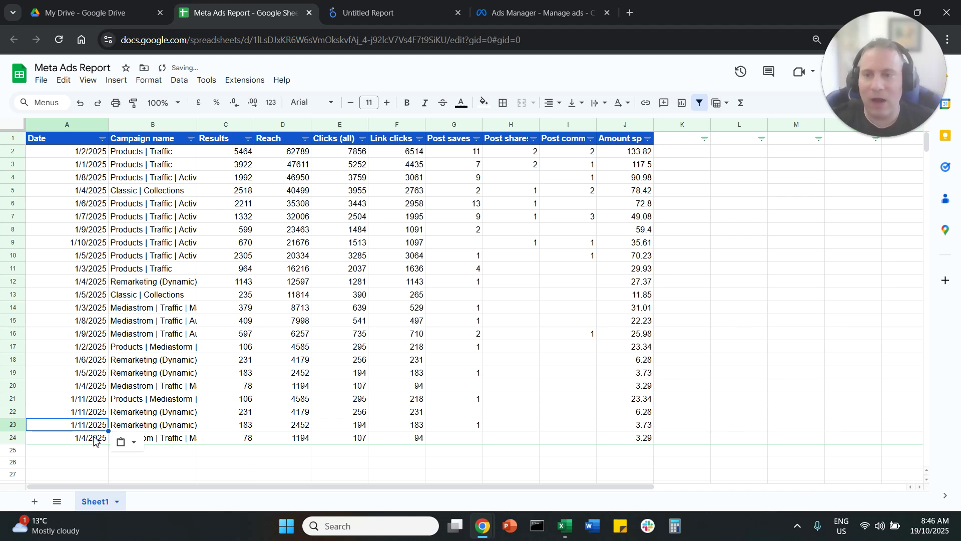
key(Down)
key(ctrl+v)
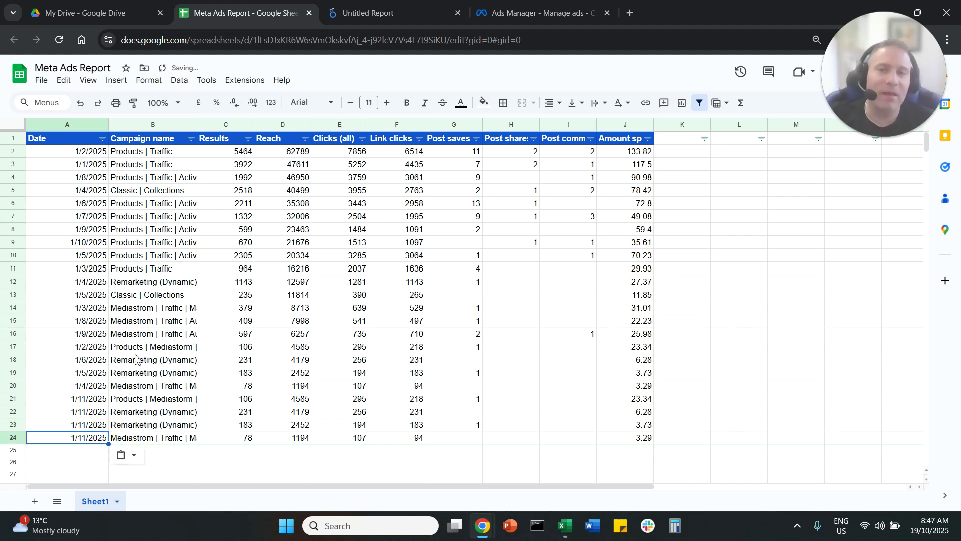
- Switch back to the Looker Studio report and refresh its data
click(367, 7)
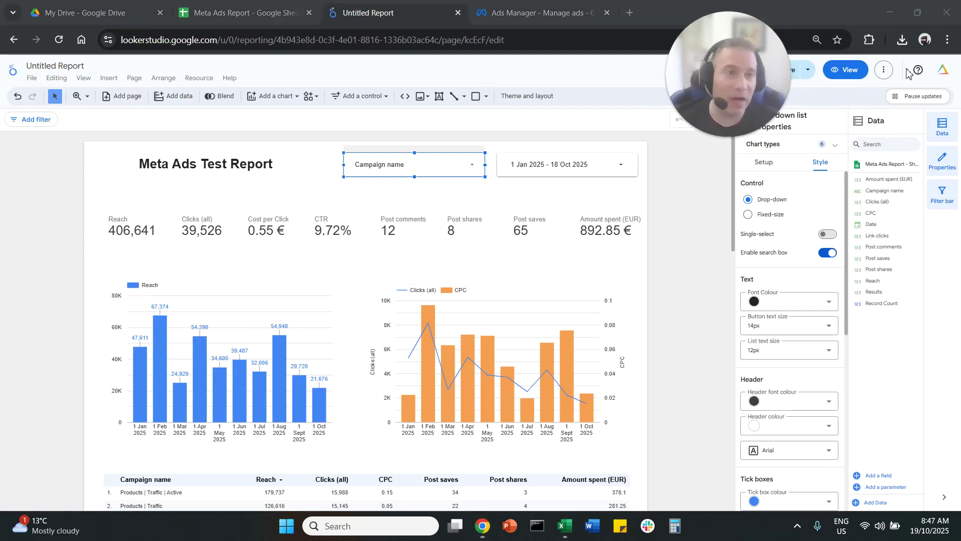
click(883, 70)
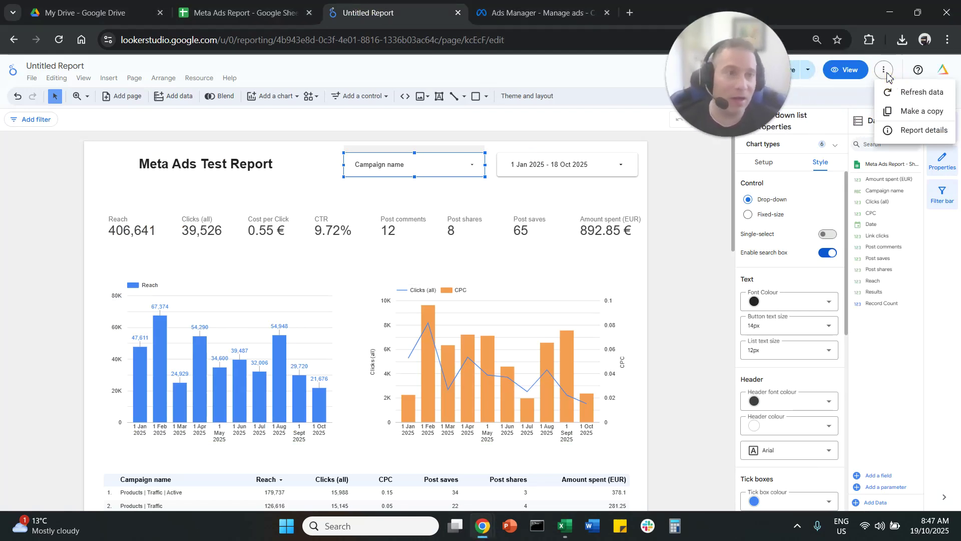
click(905, 96)
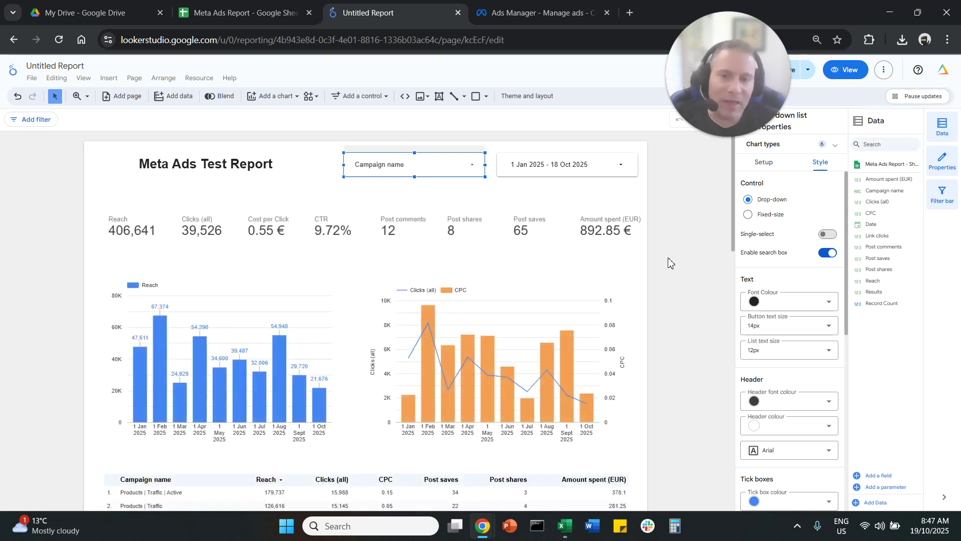
- Extend the date range control's end date to 1 Nov 2025, keeping the start at 1 Jan 2025
click(632, 170)
click(619, 226)
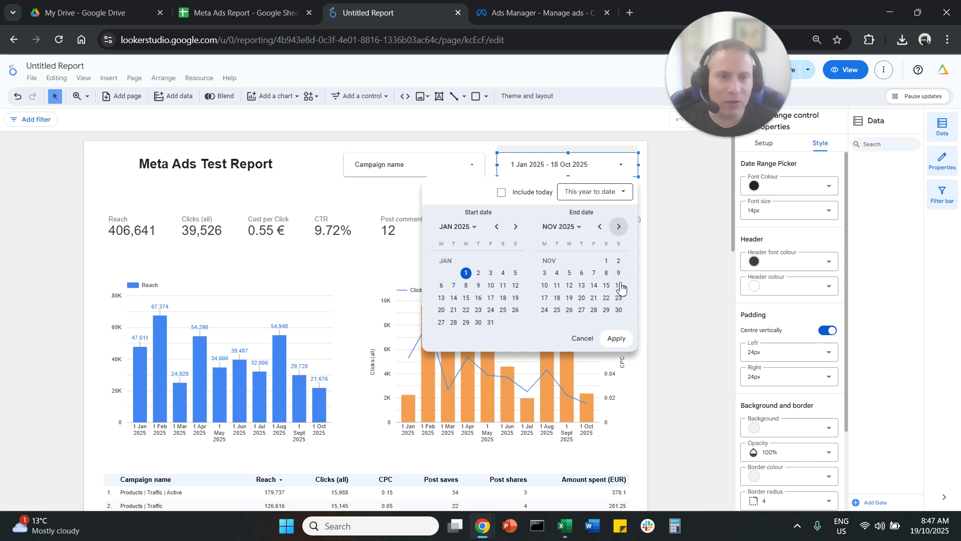
click(608, 260)
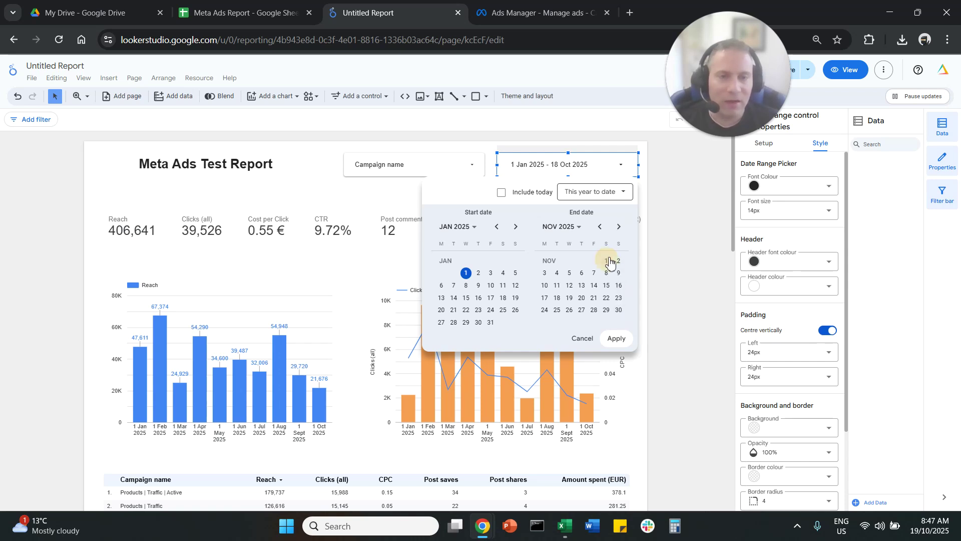
click(616, 337)
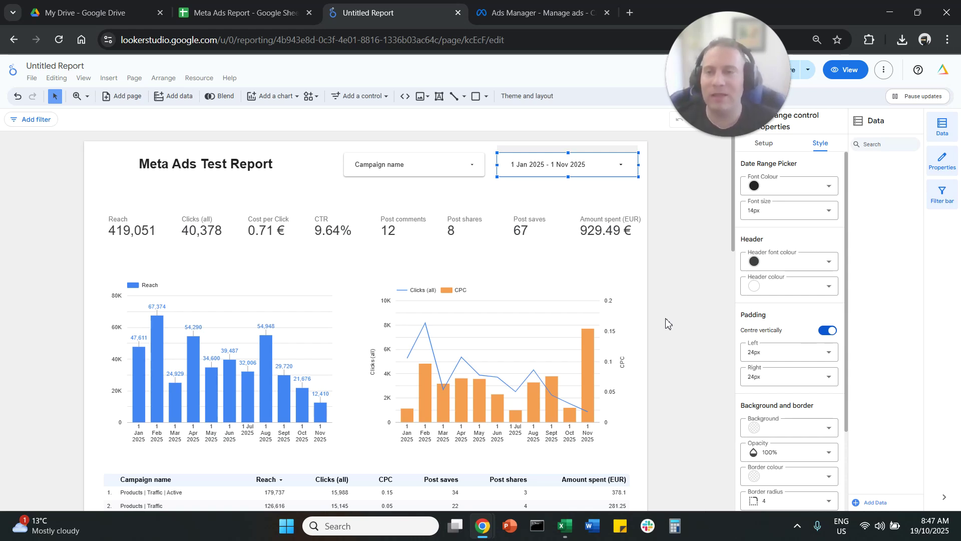
- Look at the Meta Ads Report spreadsheet and the date in cell A2, then return to the Looker Studio report
click(503, 11)
click(229, 15)
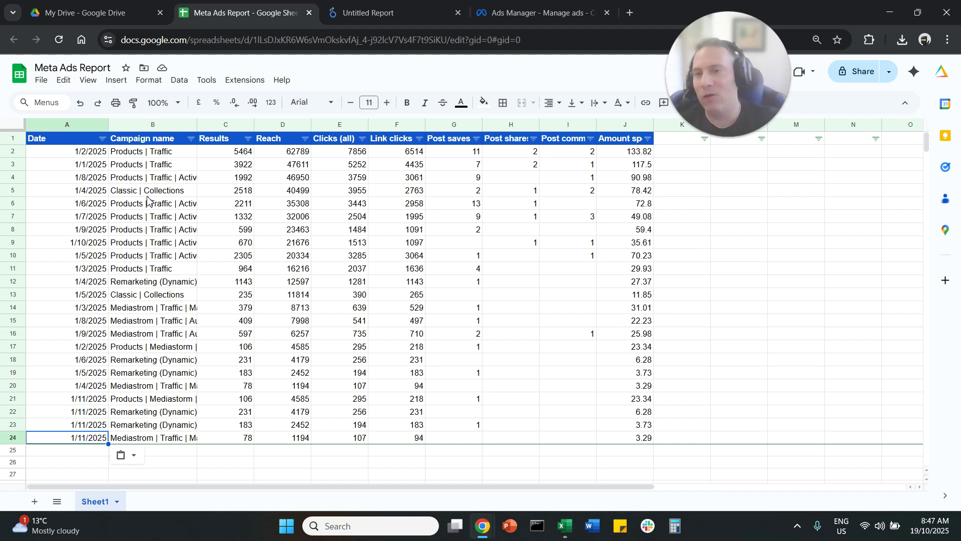
mouse_move(91, 153)
mouse_down()
mouse_move(101, 254)
mouse_move(93, 154)
mouse_up()
double_click(92, 152)
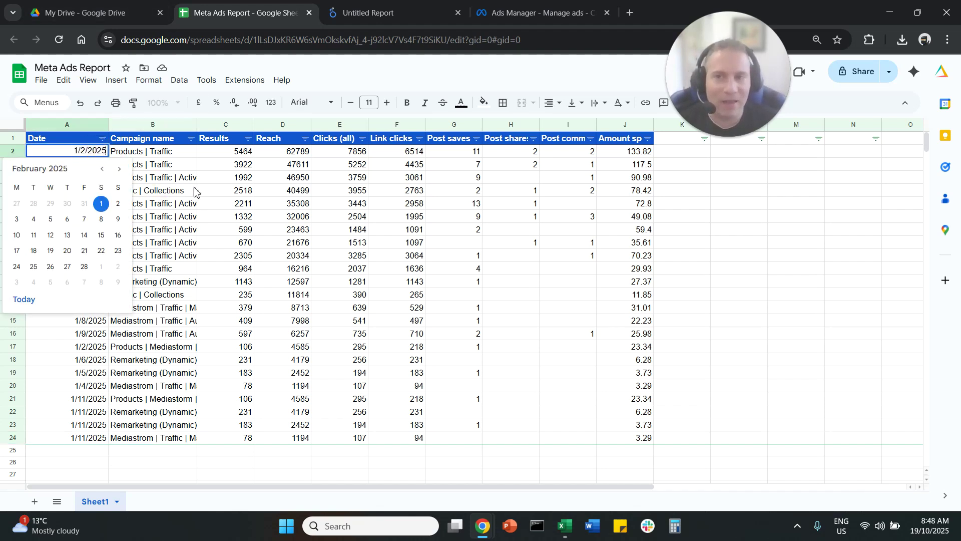
click(207, 191)
click(396, 14)
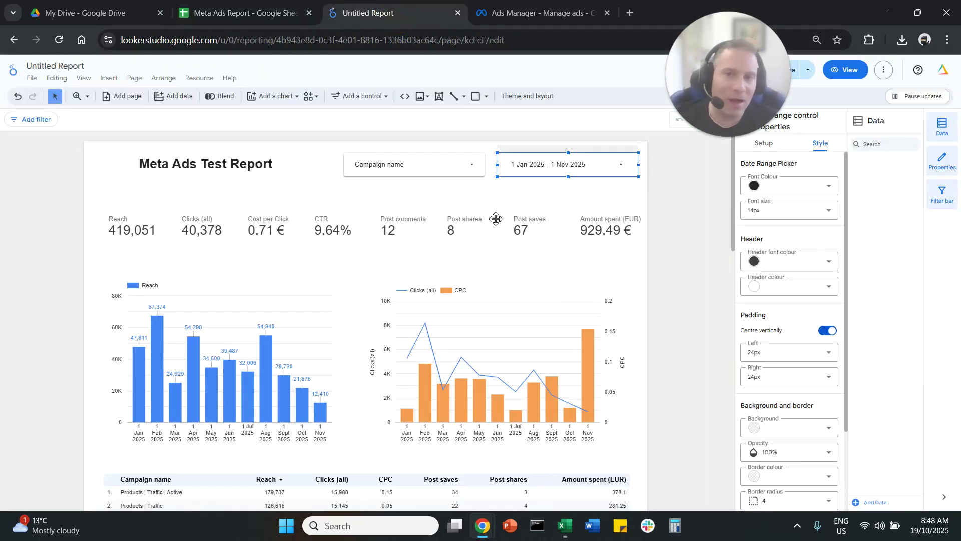
- Look at the calculated field editor for the Meta Ads Report data source, then close it without adding a field
click(277, 234)
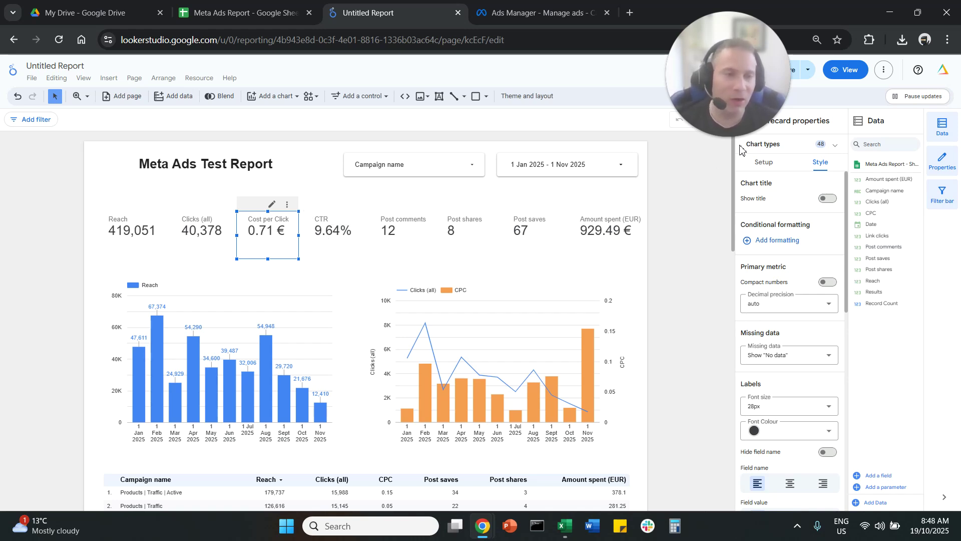
double_click(873, 121)
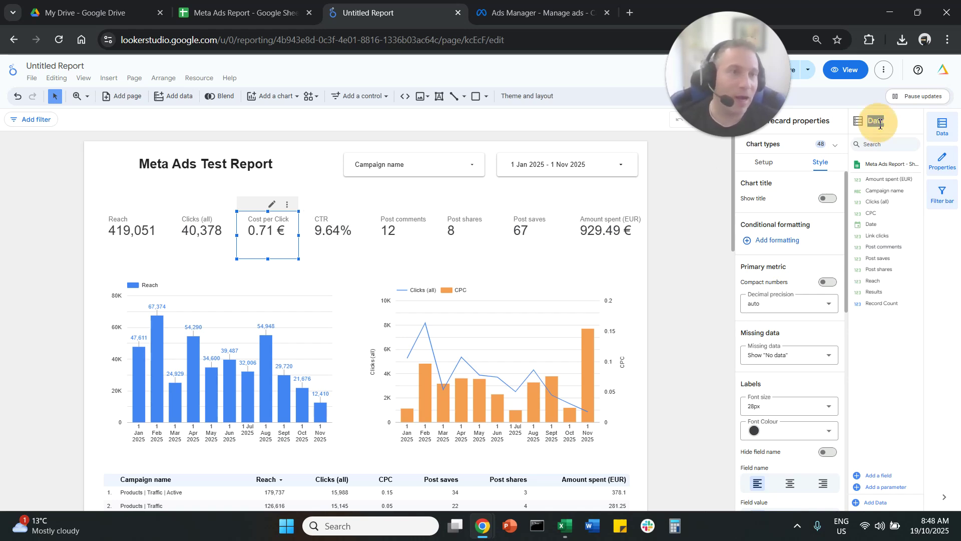
click(894, 479)
click(891, 409)
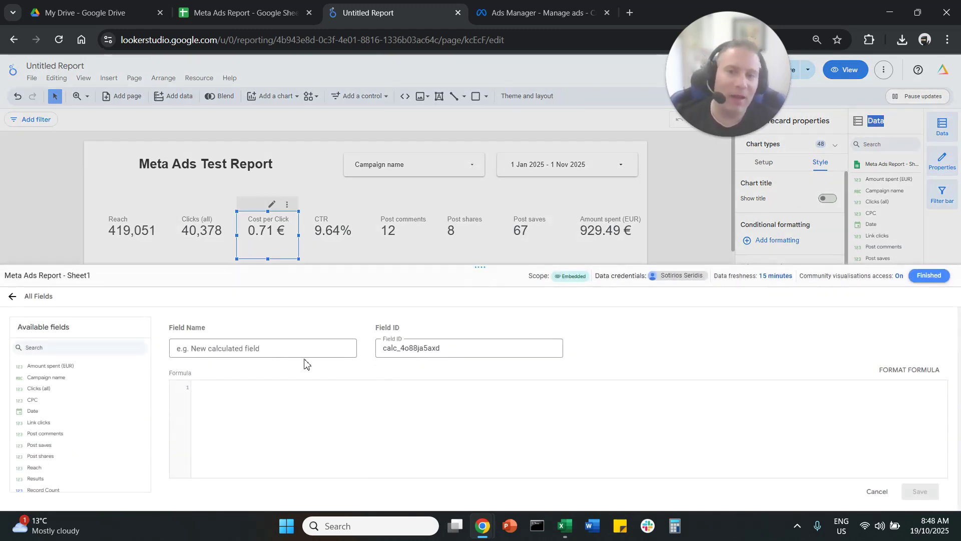
click(940, 275)
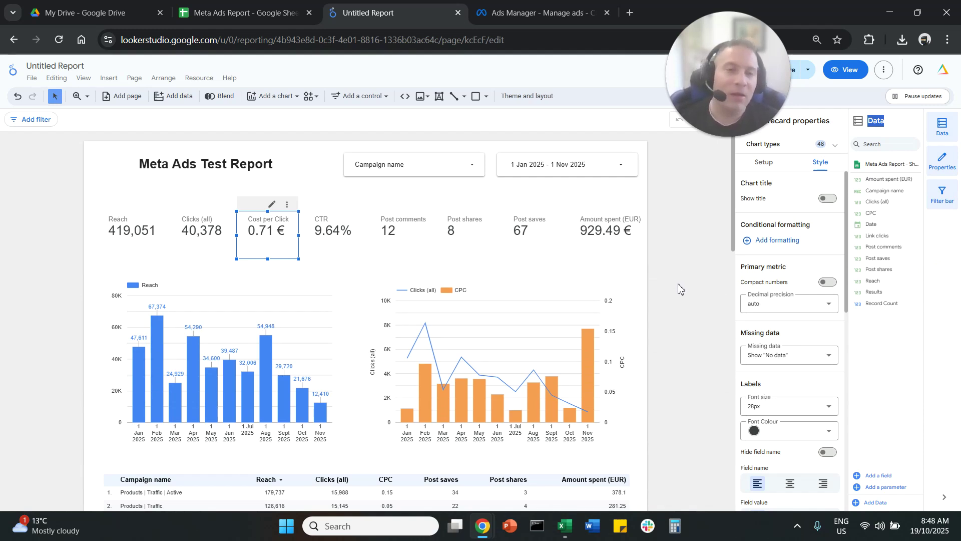
drag(610, 232, 611, 232)
click(665, 228)
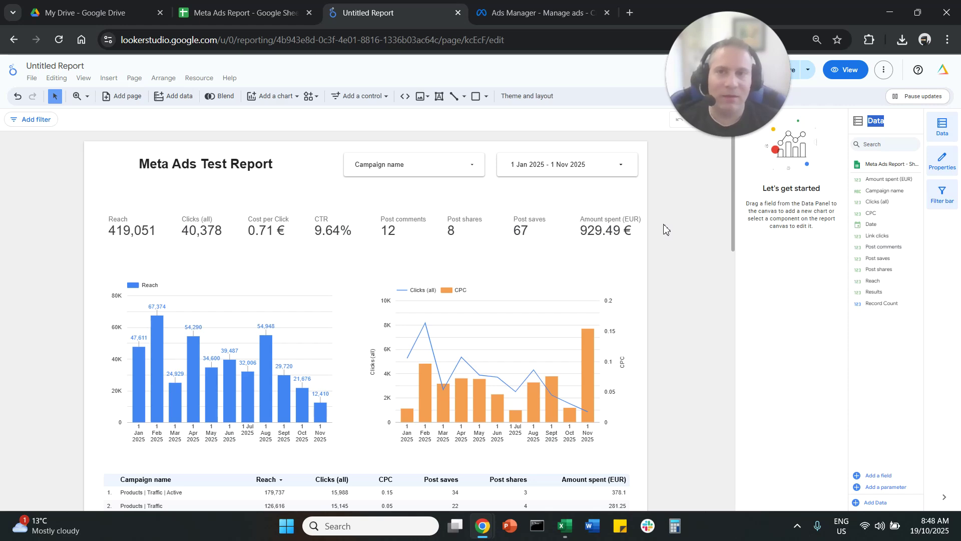
- Review the campaign data in rows 14 to 22 of the Meta Ads Report spreadsheet, then return to the Looker Studio report
click(272, 12)
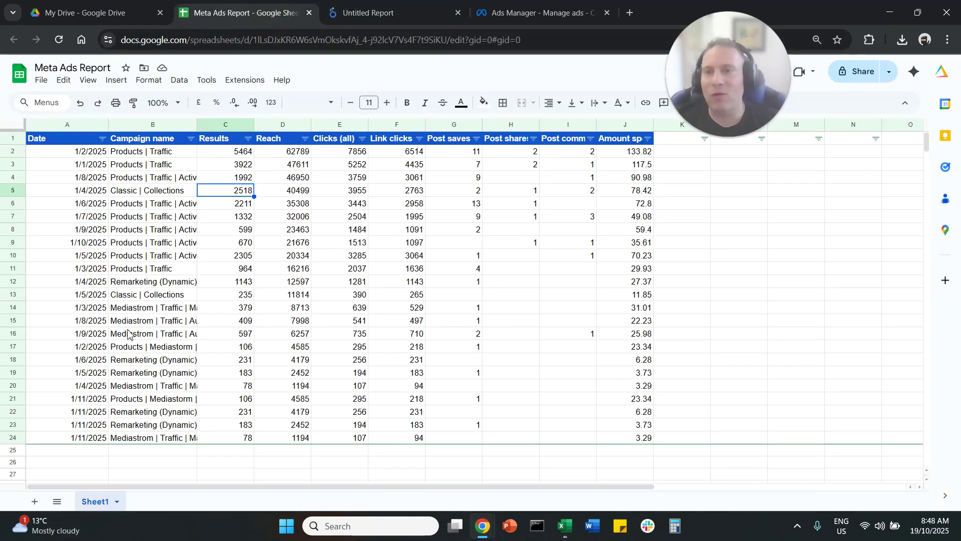
drag(103, 308, 642, 416)
click(392, 12)
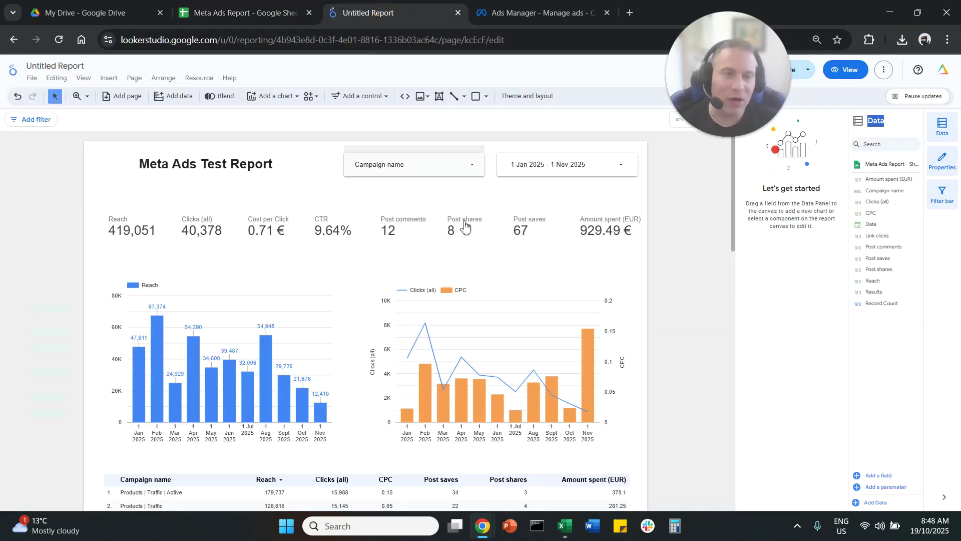
- Look at the report's data refresh option and check the Meta Ads Report spreadsheet once more before returning to the Looker Studio report
click(884, 73)
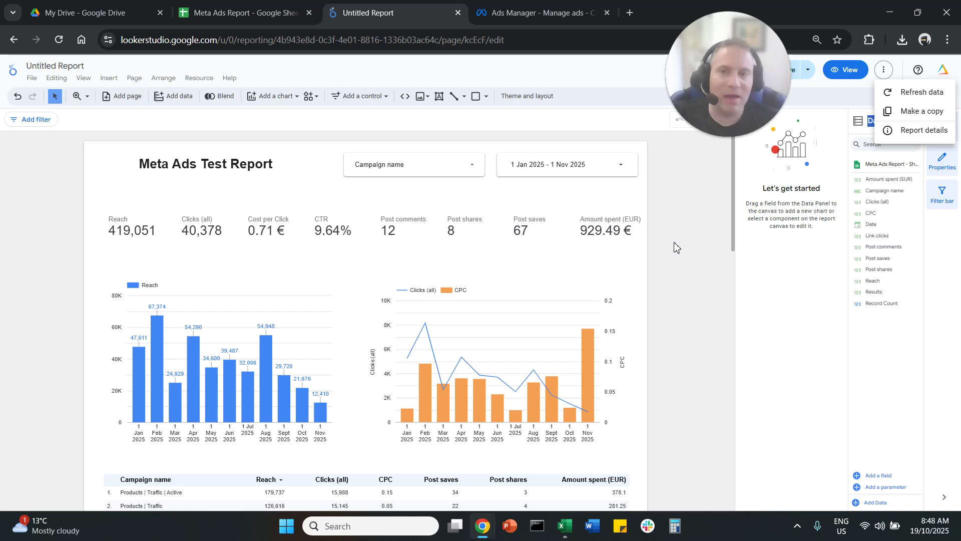
click(251, 13)
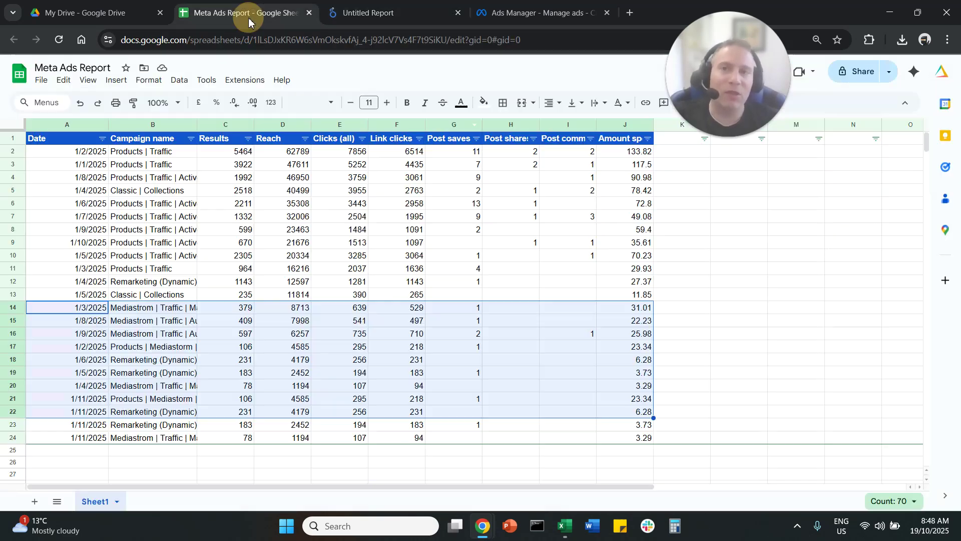
click(248, 270)
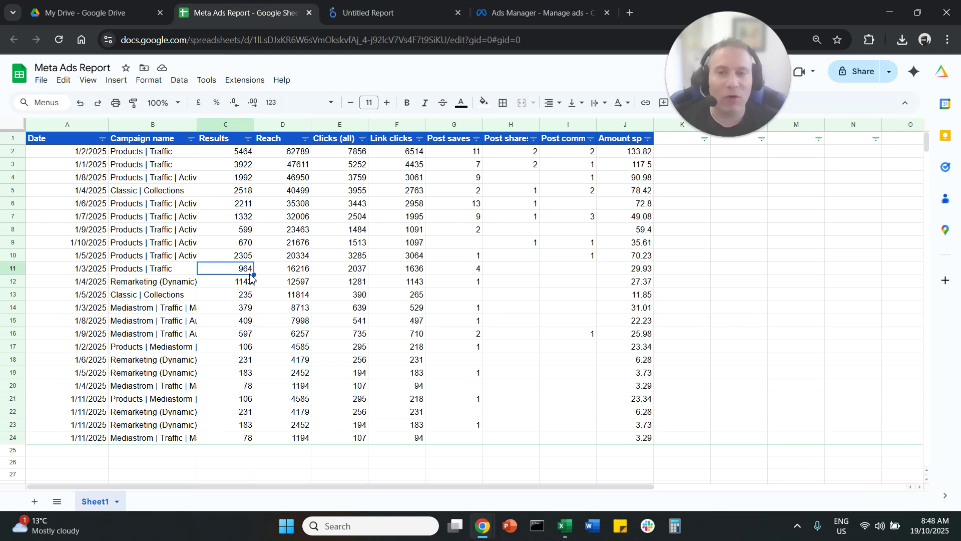
click(352, 13)
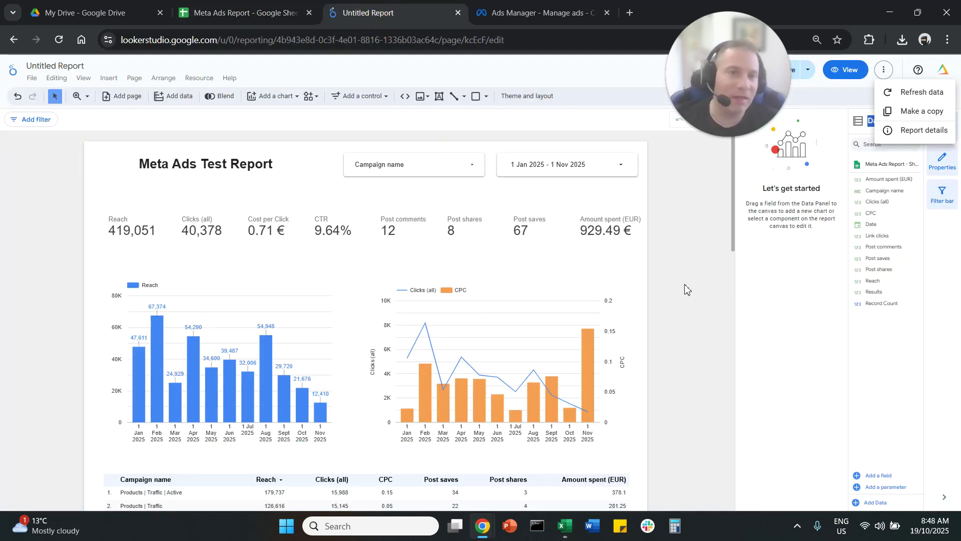